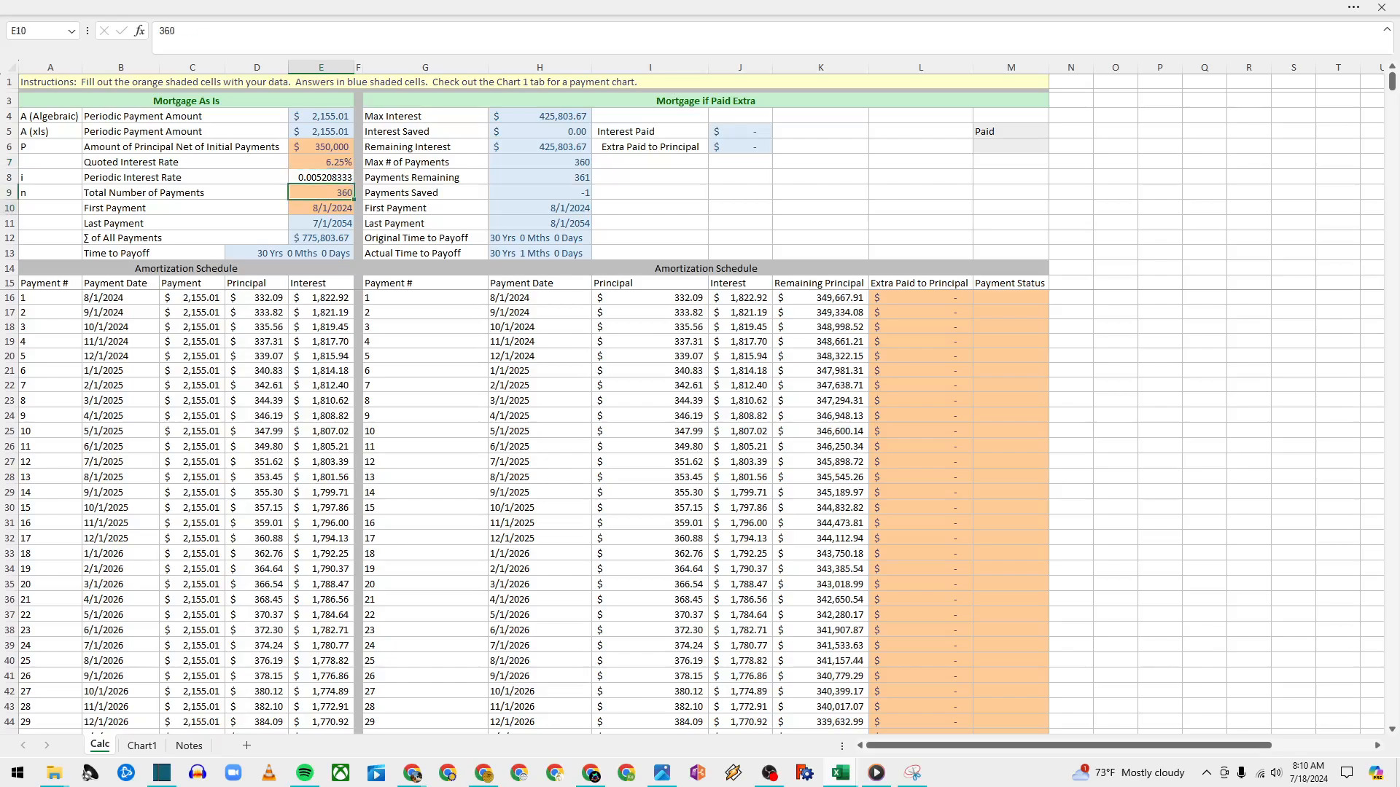
Look over the orange input cells for extra payments and the blue result cells of the Mortgage As Is section
{"action": "left_click_drag", "start_coordinate": [920, 297], "coordinate": [1011, 492]}
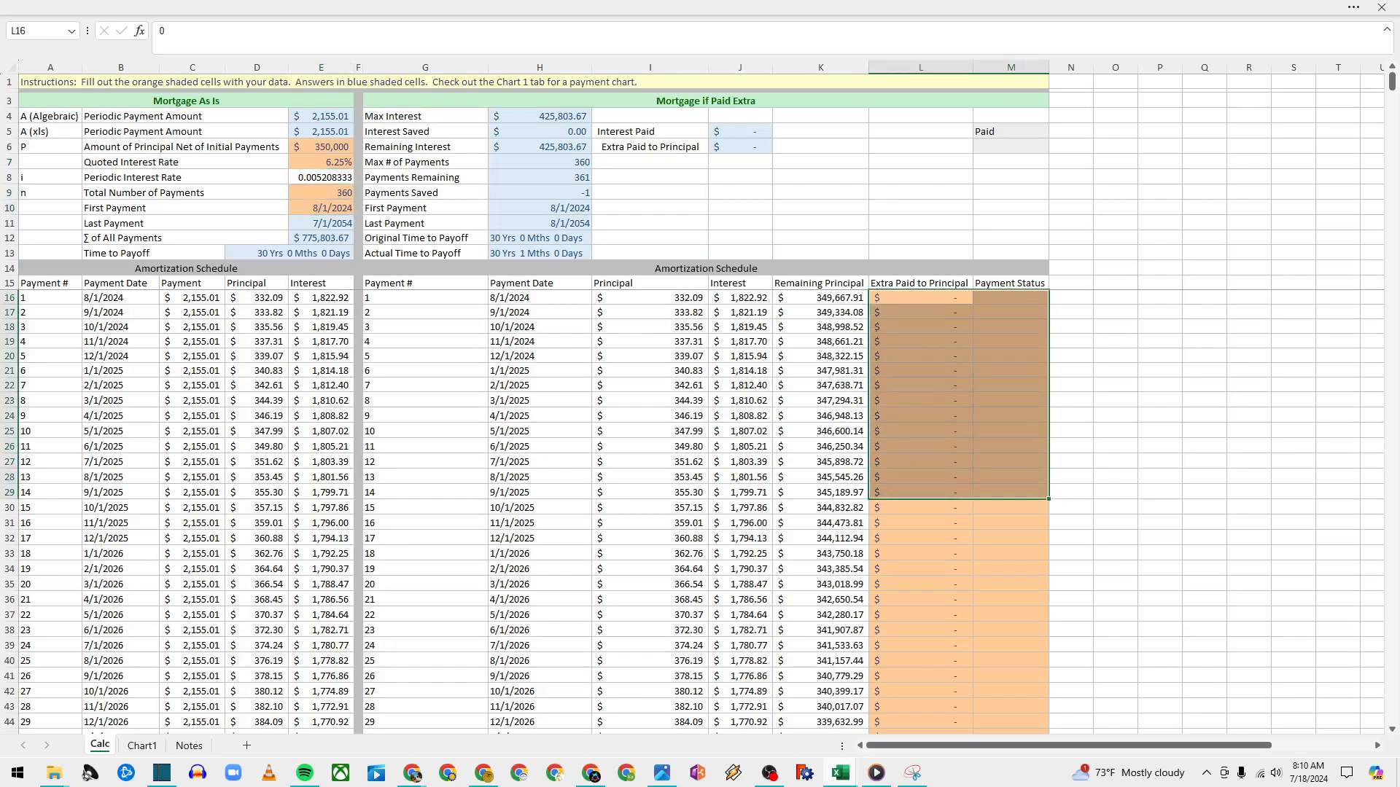
{"action": "left_click_drag", "start_coordinate": [321, 116], "coordinate": [321, 131]}
{"action": "left_click", "coordinate": [321, 223]}
{"action": "left_click", "coordinate": [321, 239]}
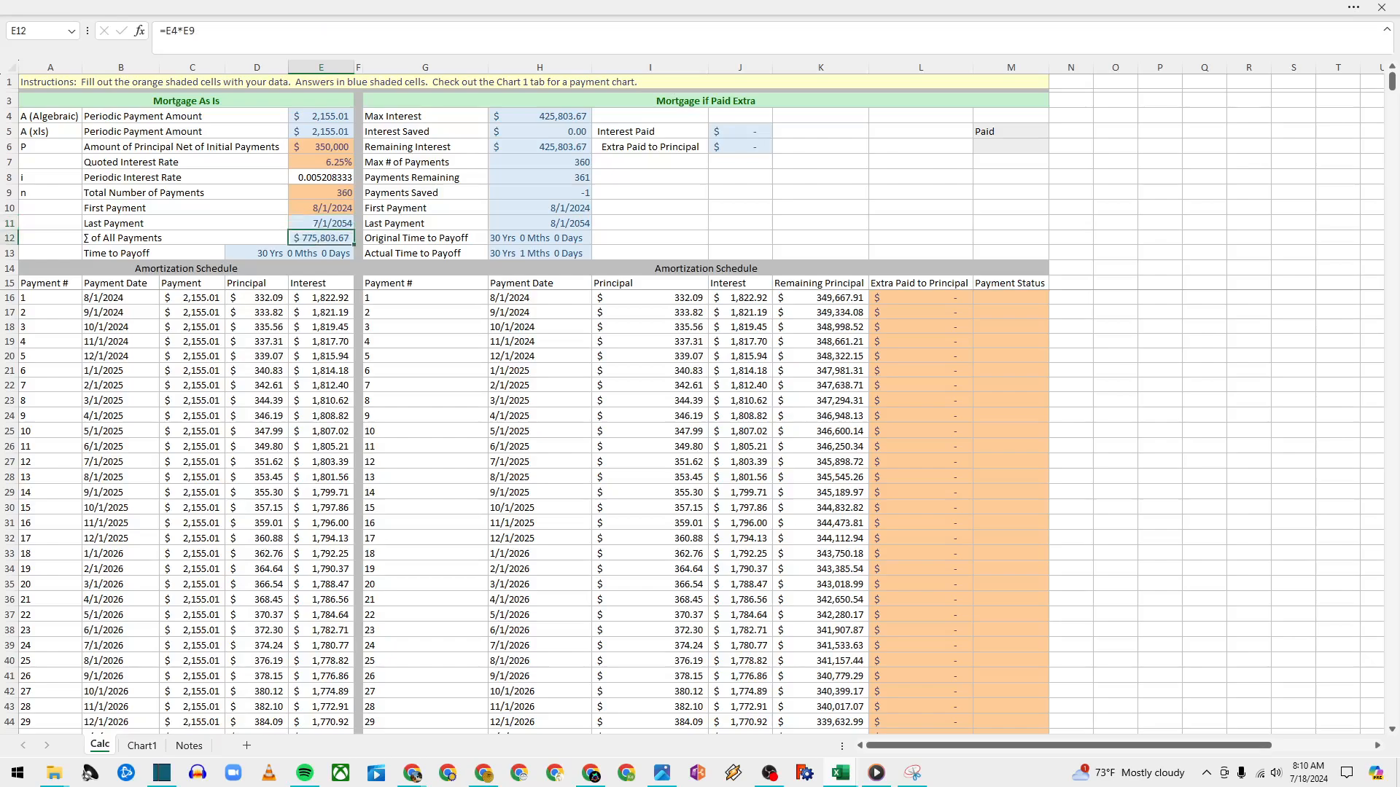
Review the mortgage's principal, quoted interest rate and total number of payments, and the algebraic periodic payment formula
{"action": "left_click", "coordinate": [320, 147]}
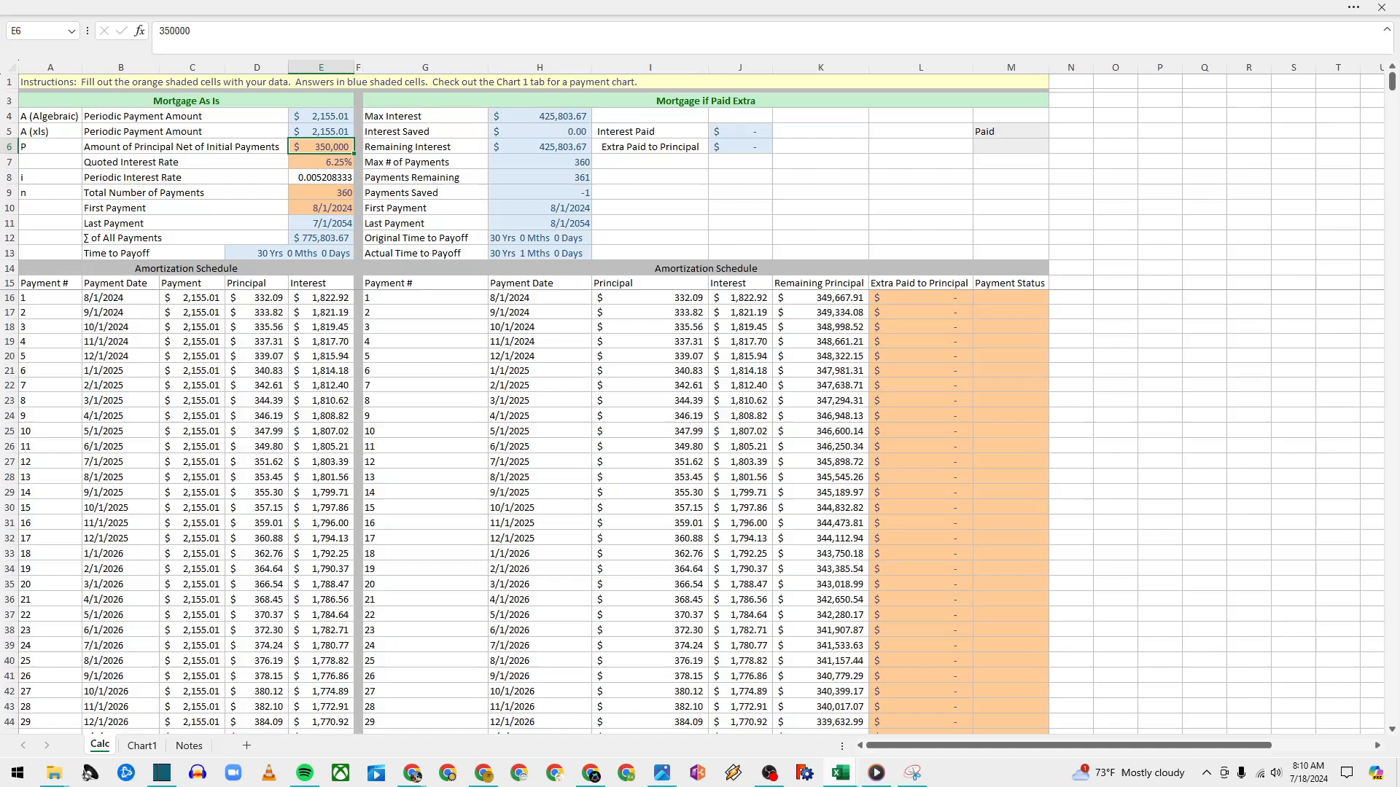
{"action": "left_click", "coordinate": [321, 162]}
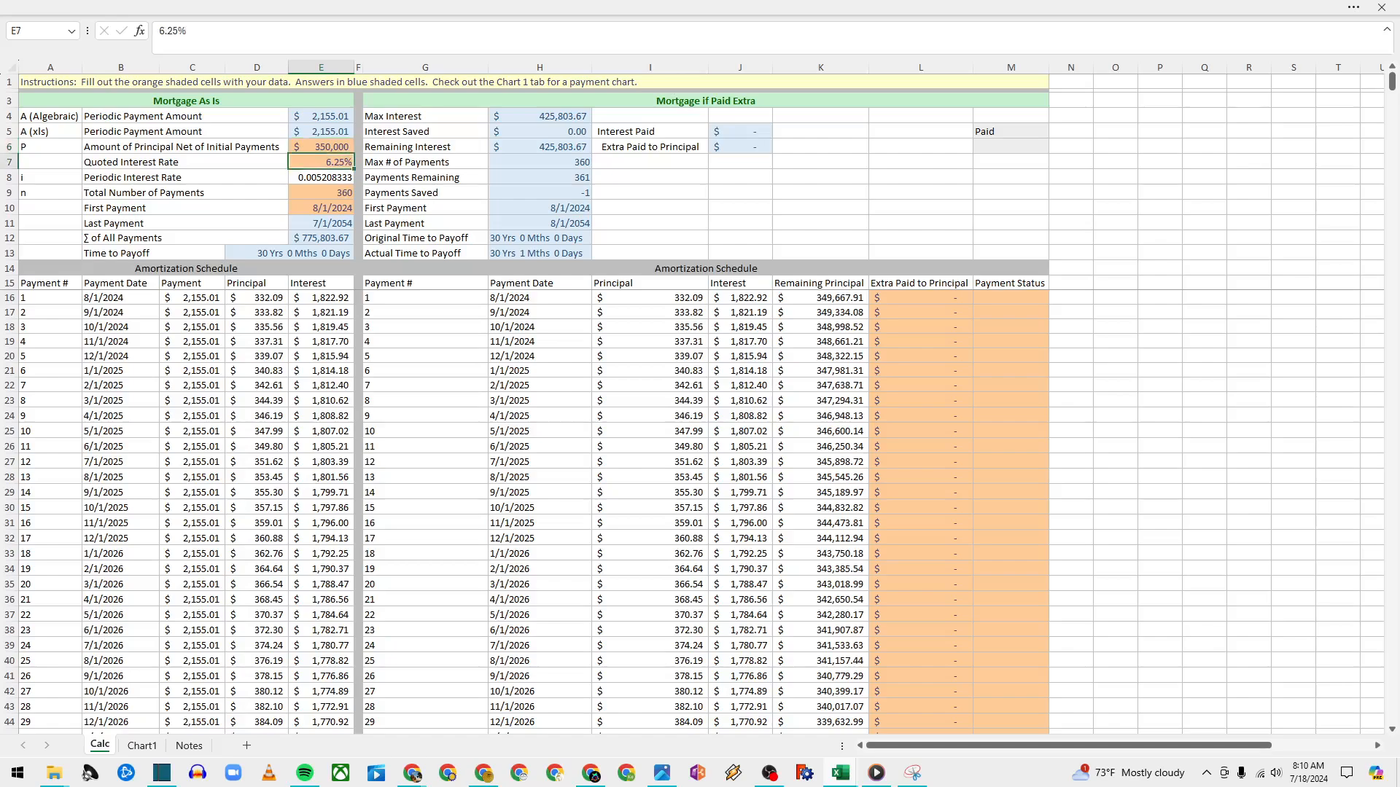
{"action": "left_click", "coordinate": [320, 193]}
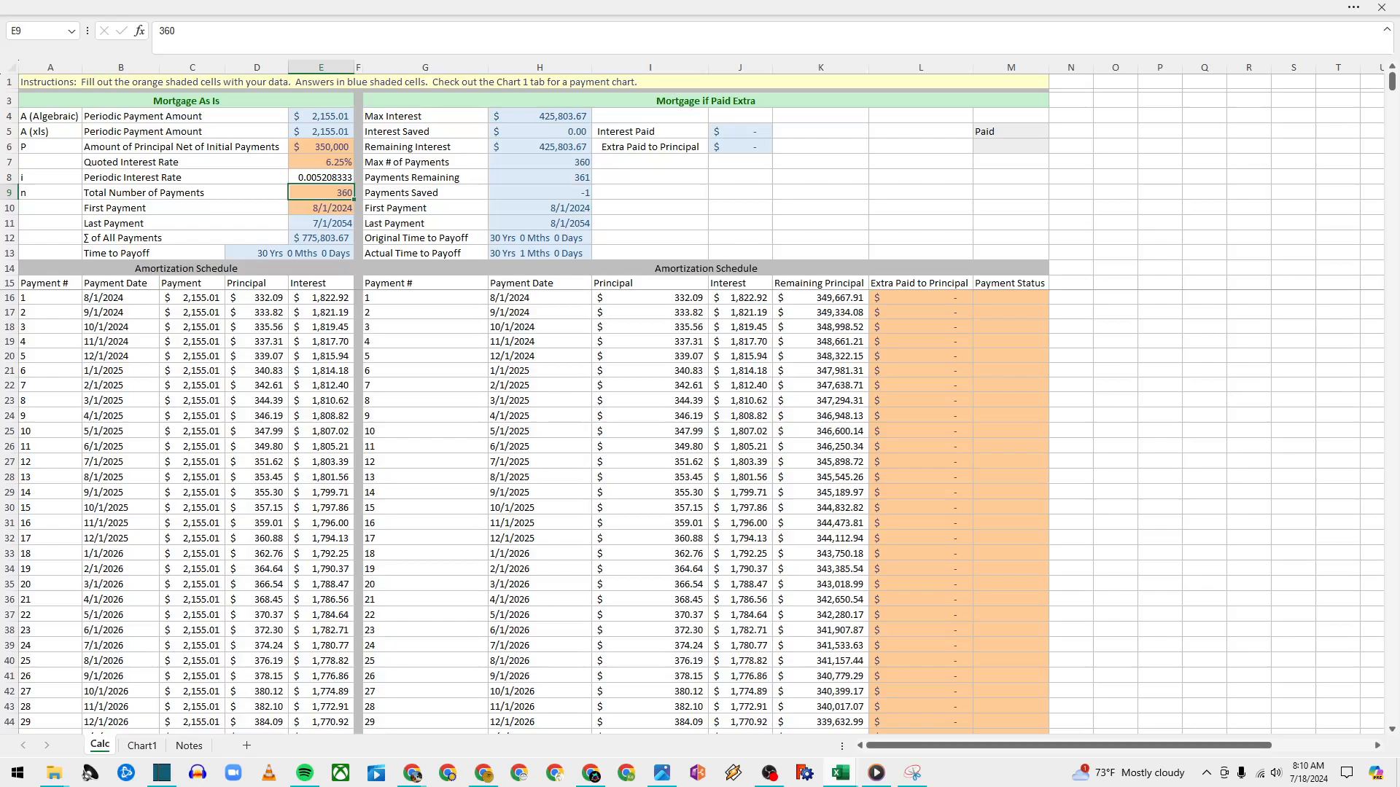
{"action": "left_click", "coordinate": [320, 117]}
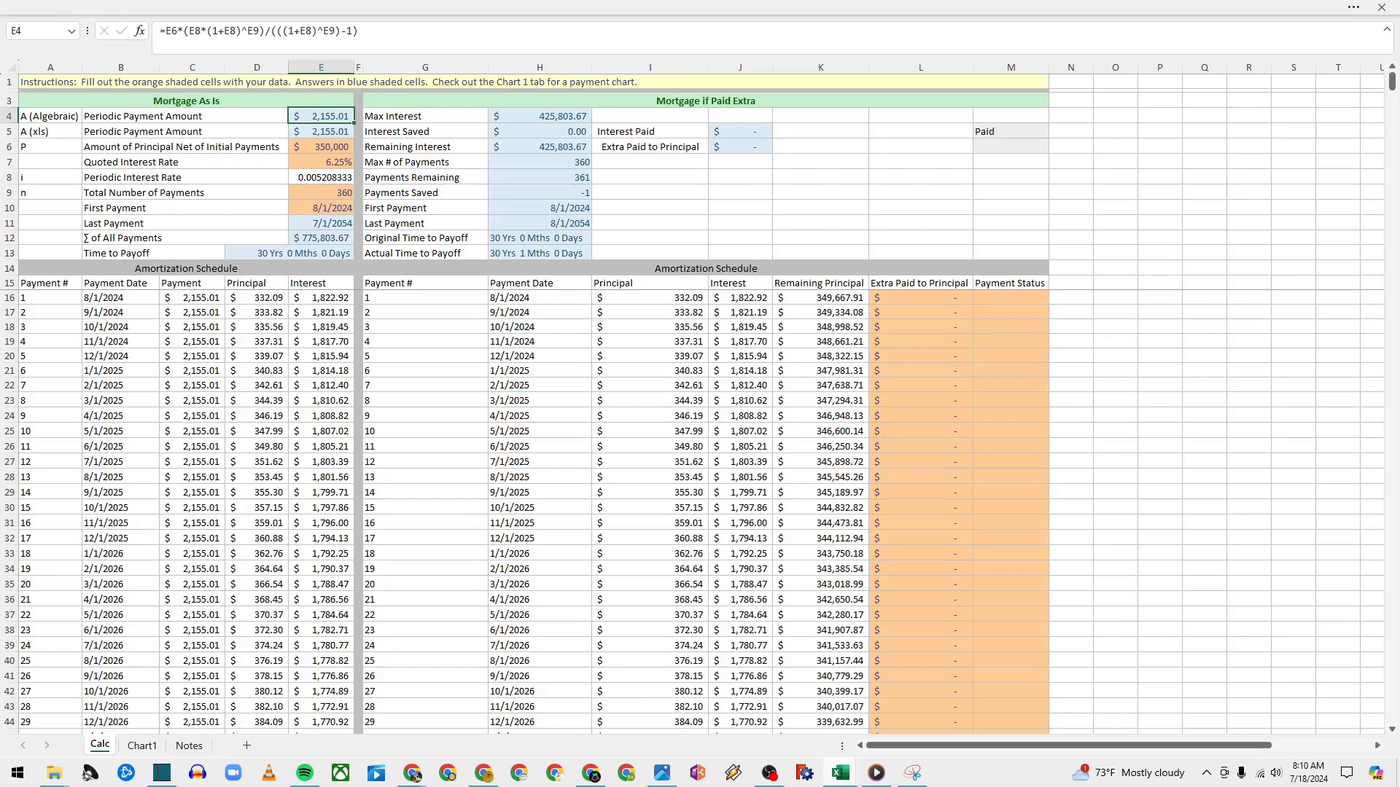
Inspect the first and last payment dates and the cells referenced by the sum of all payments formula
{"action": "left_click", "coordinate": [321, 209]}
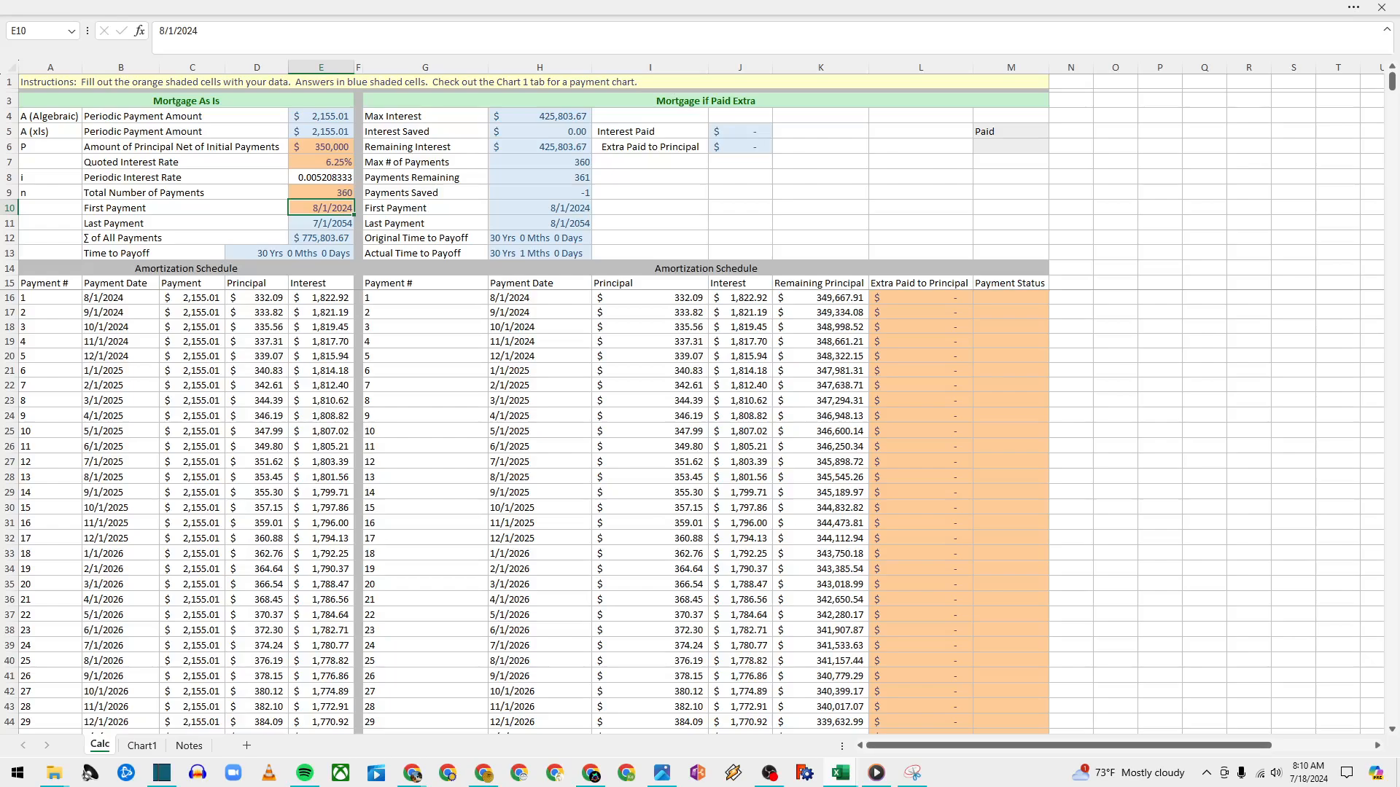
{"action": "left_click", "coordinate": [321, 224]}
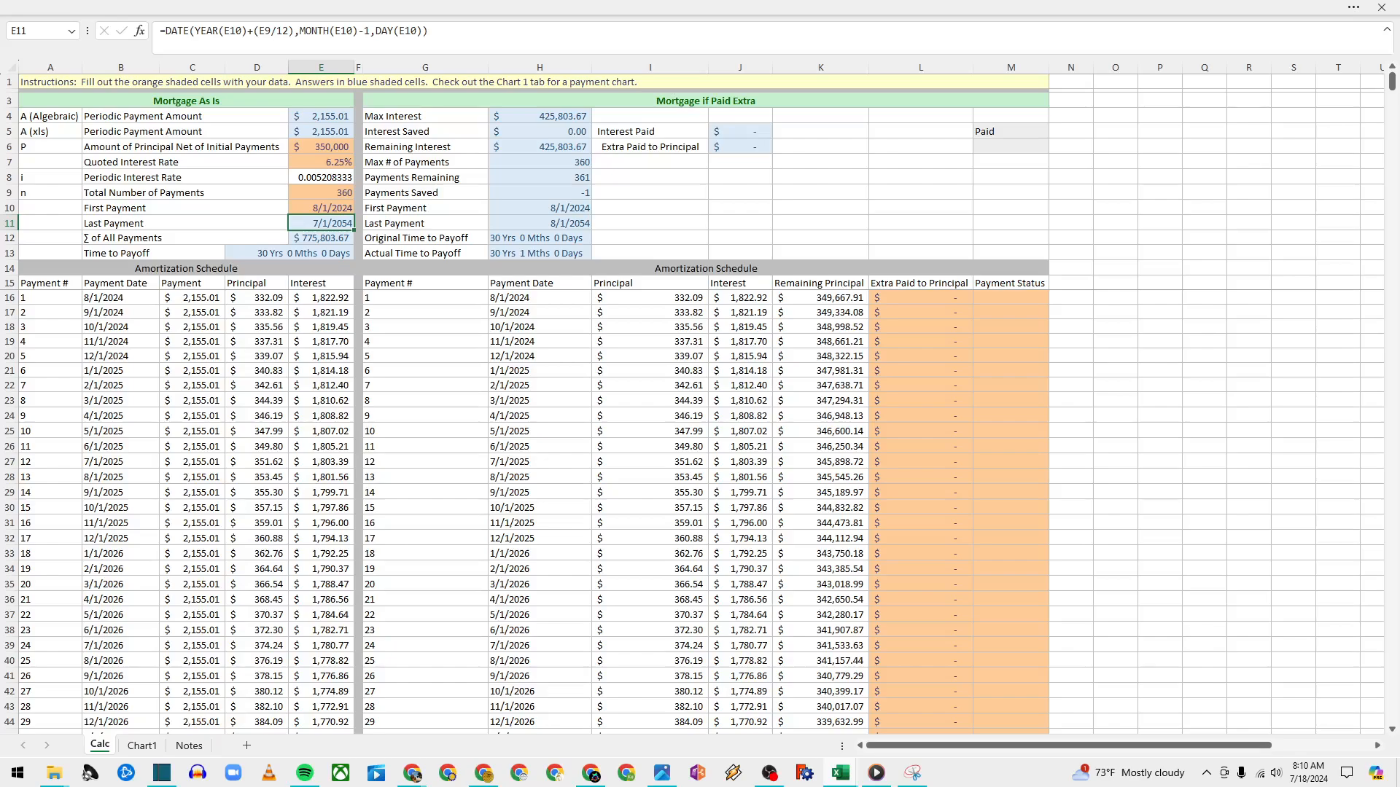
{"action": "left_click", "coordinate": [321, 239]}
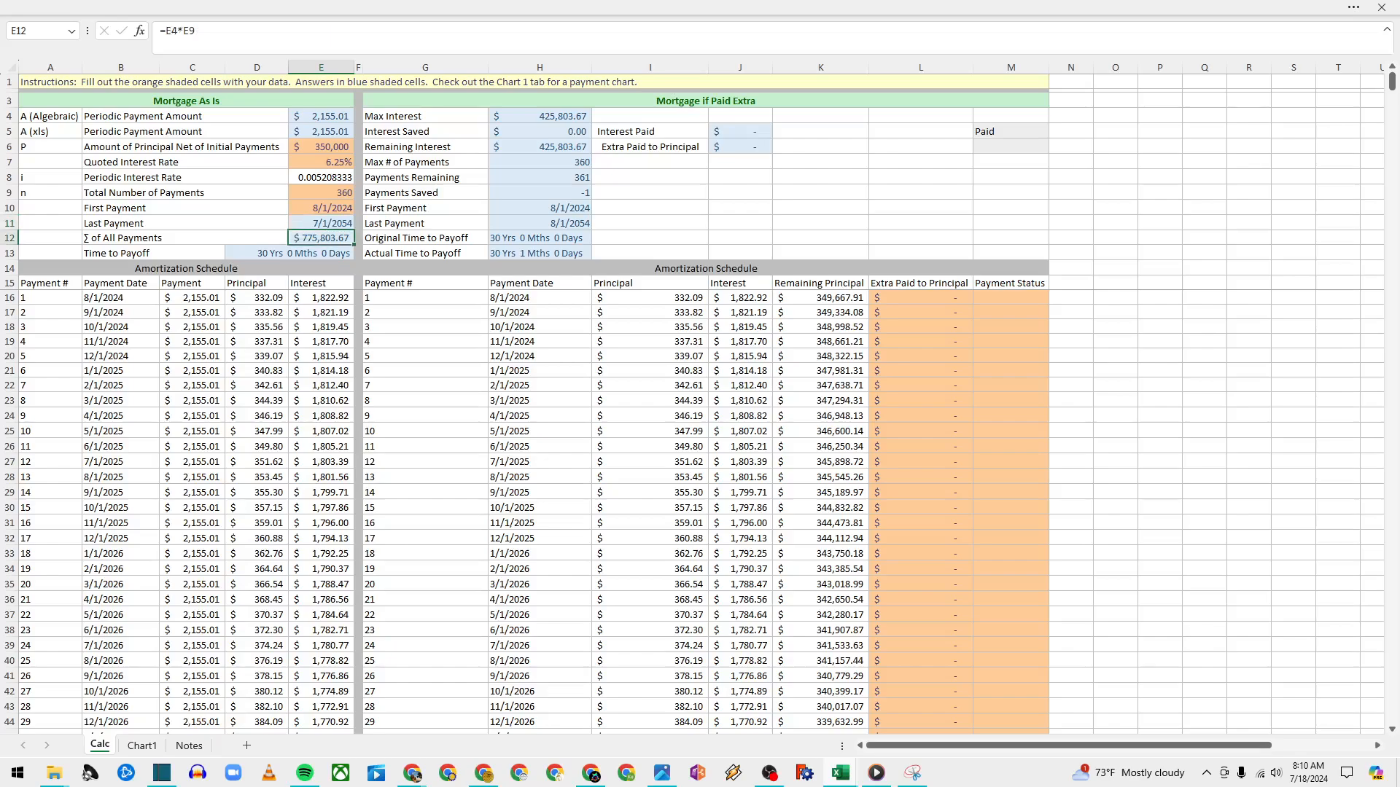
{"action": "left_click", "coordinate": [195, 31]}
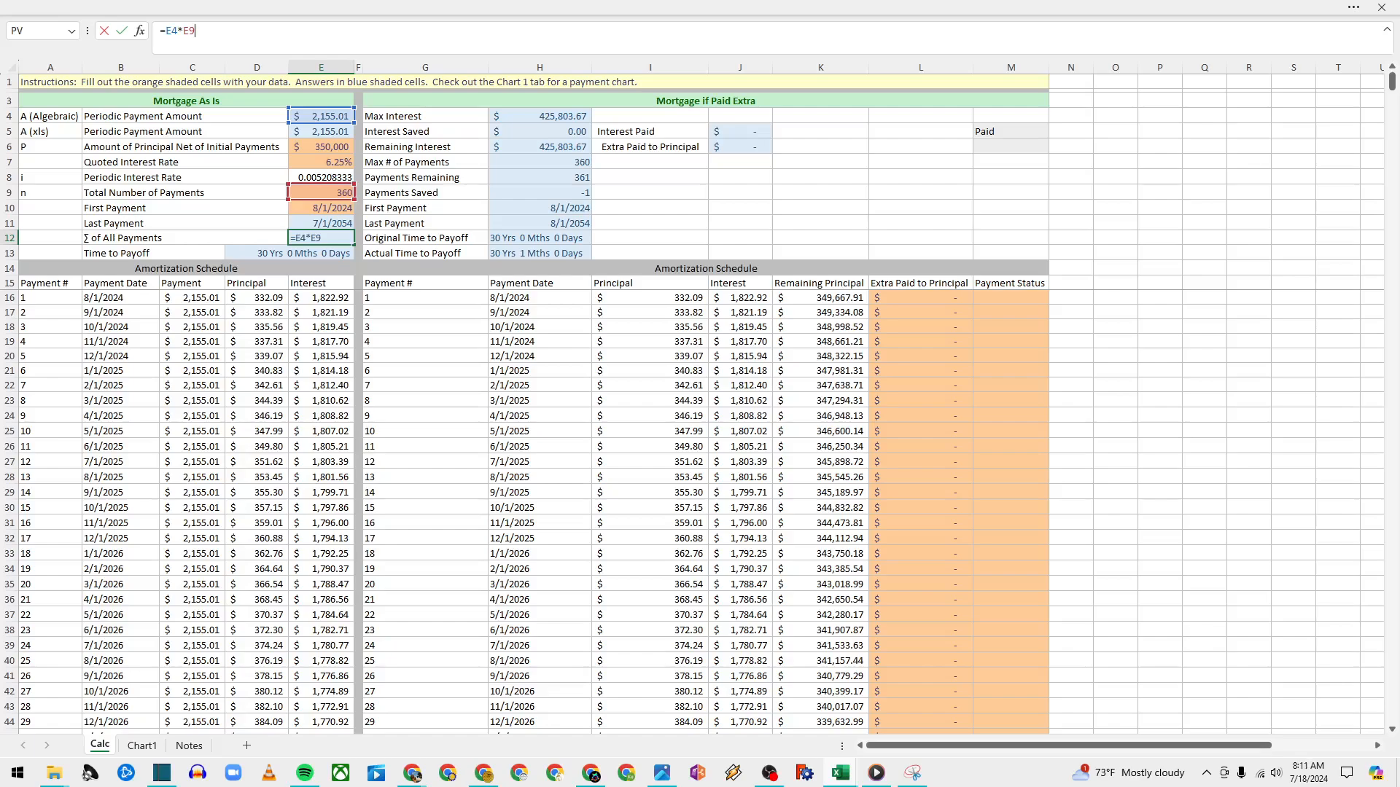
{"action": "key", "text": "ctrl+Return"}
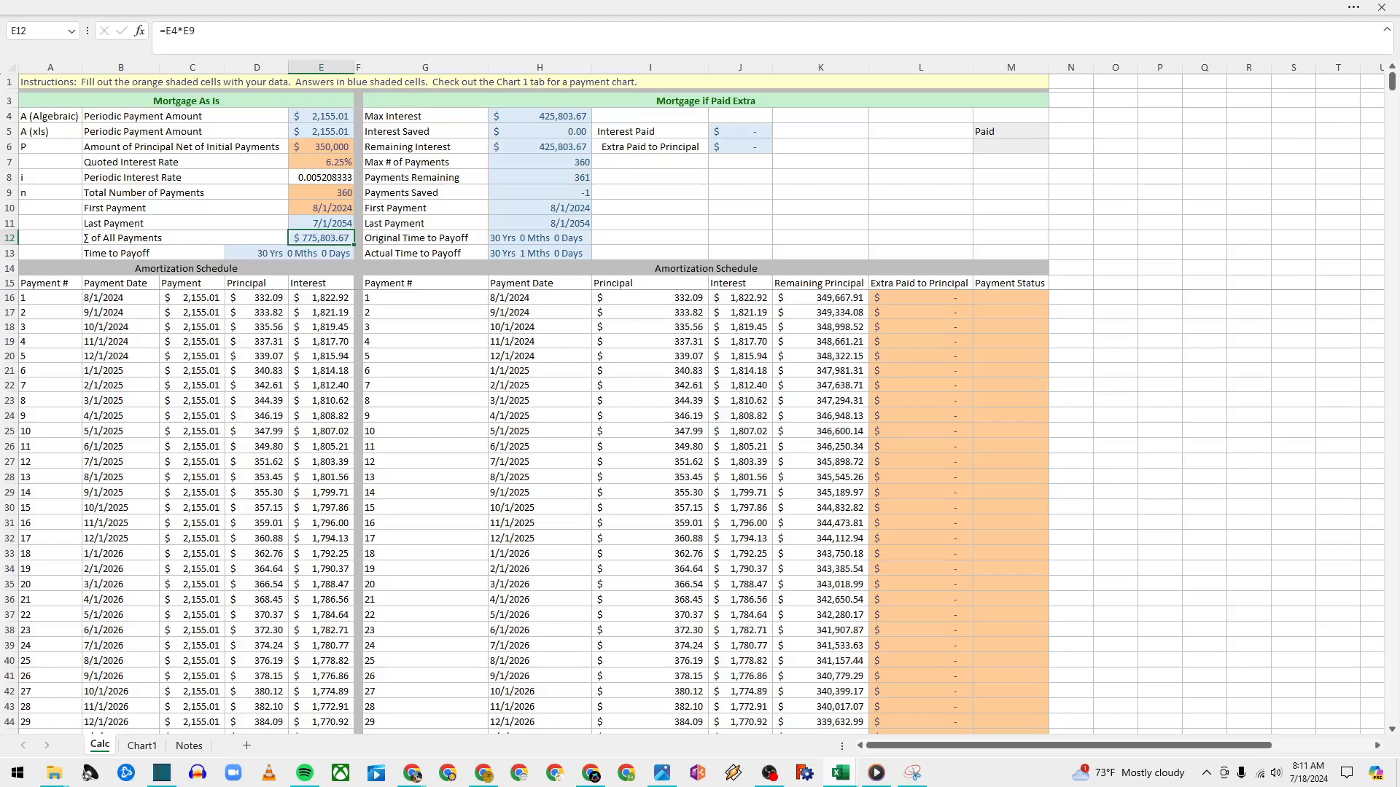
Check the Max Interest formula and the Time to Payoff calculation of the original mortgage
{"action": "left_click", "coordinate": [540, 117]}
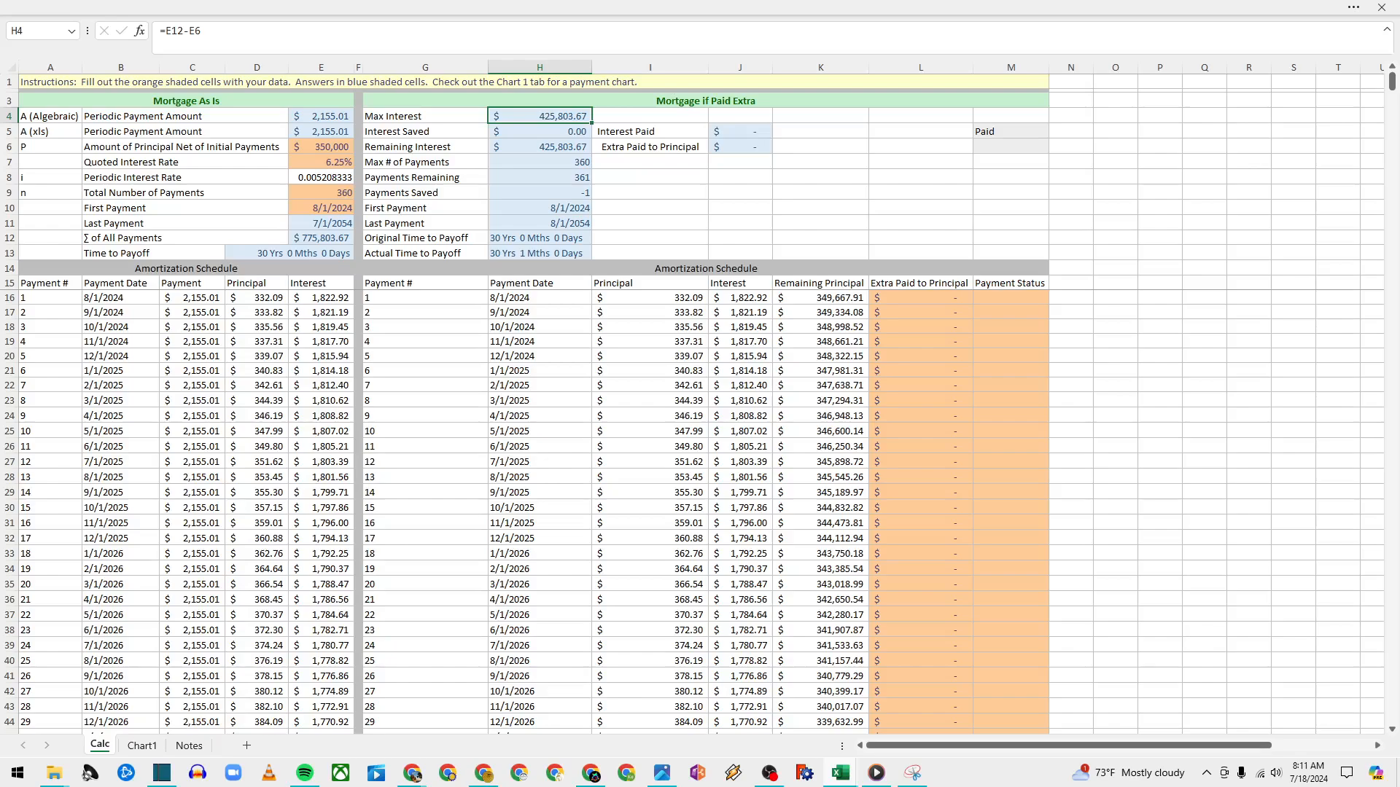
{"action": "key", "text": "shift+Left"}
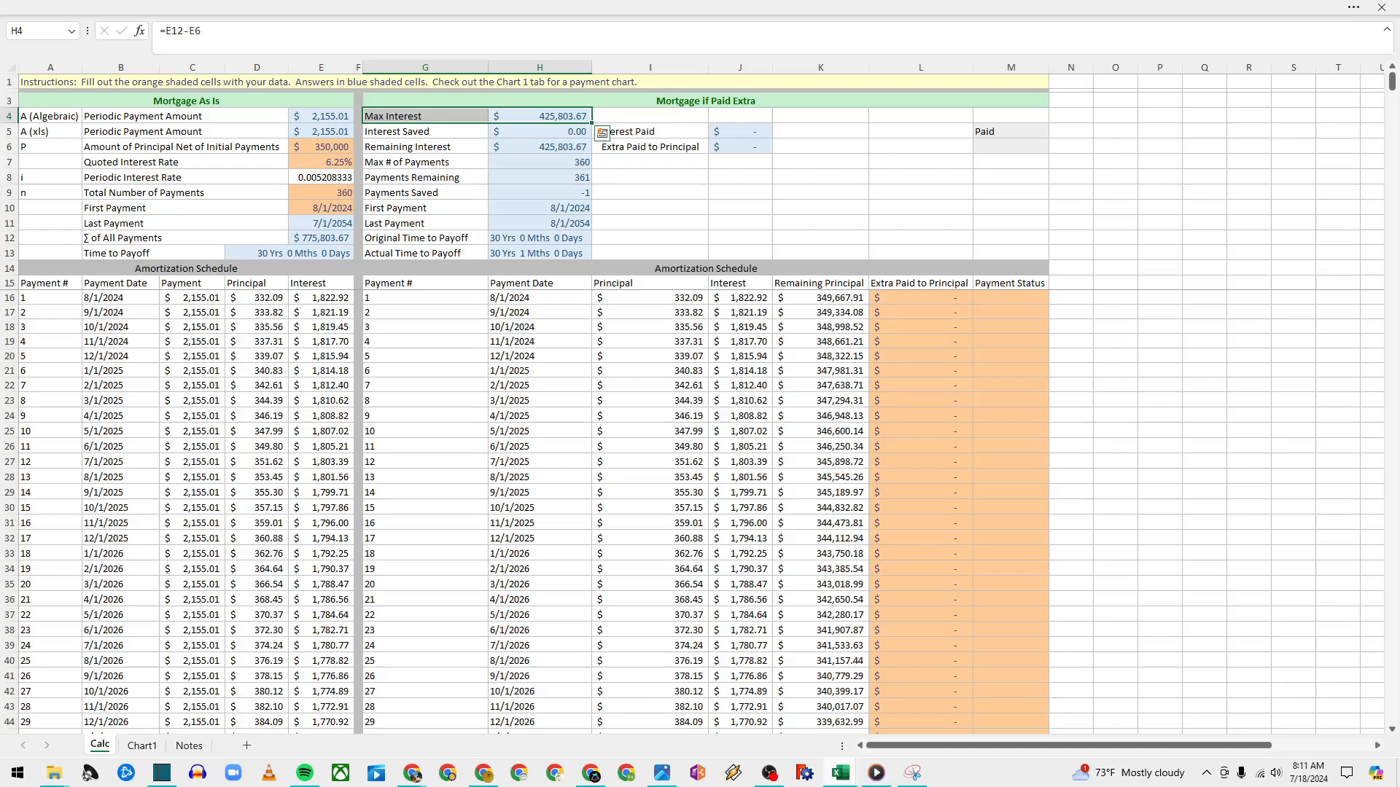
{"action": "left_click", "coordinate": [425, 146]}
{"action": "left_click", "coordinate": [290, 253]}
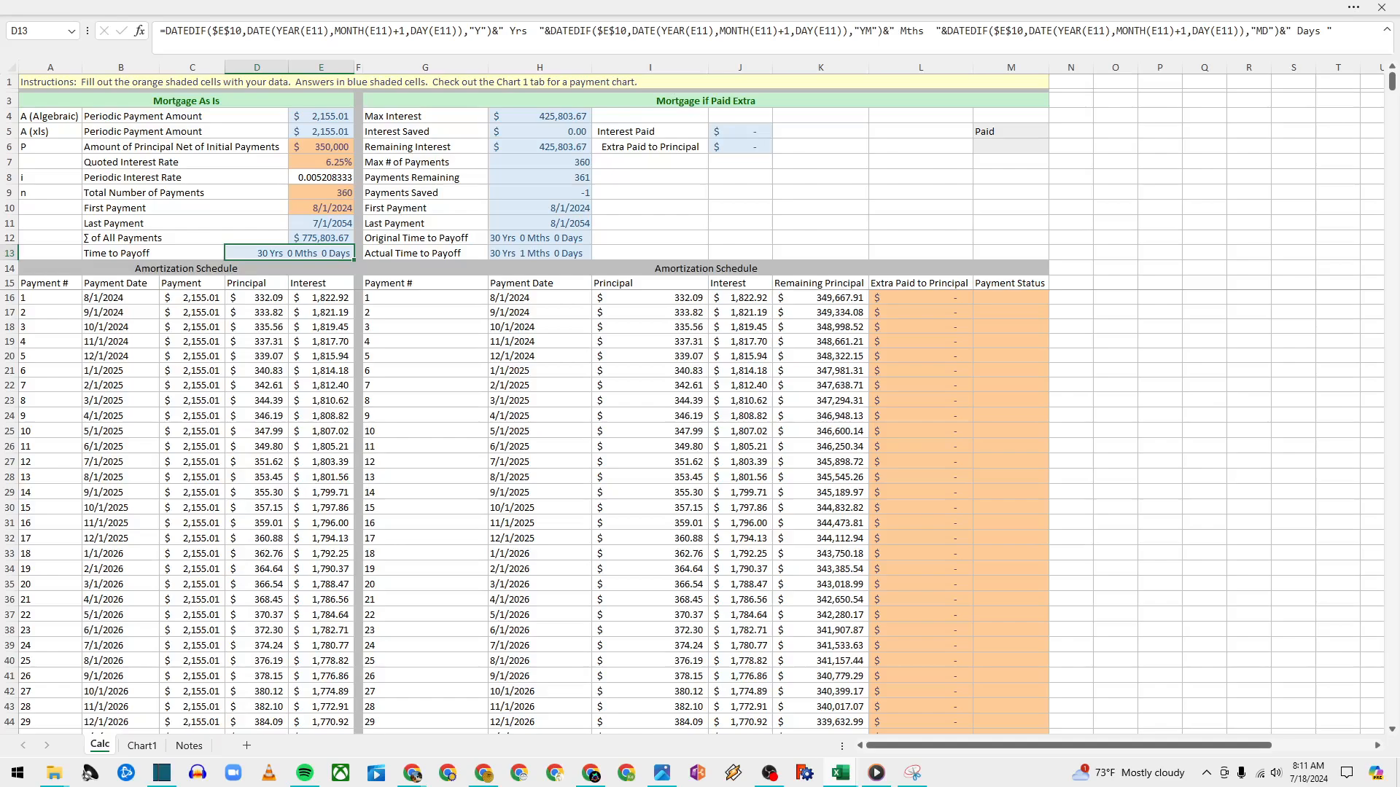
Examine the Mortgage As Is amortization schedule and how payment 1 splits into principal and interest
{"action": "left_click_drag", "start_coordinate": [186, 269], "coordinate": [353, 543]}
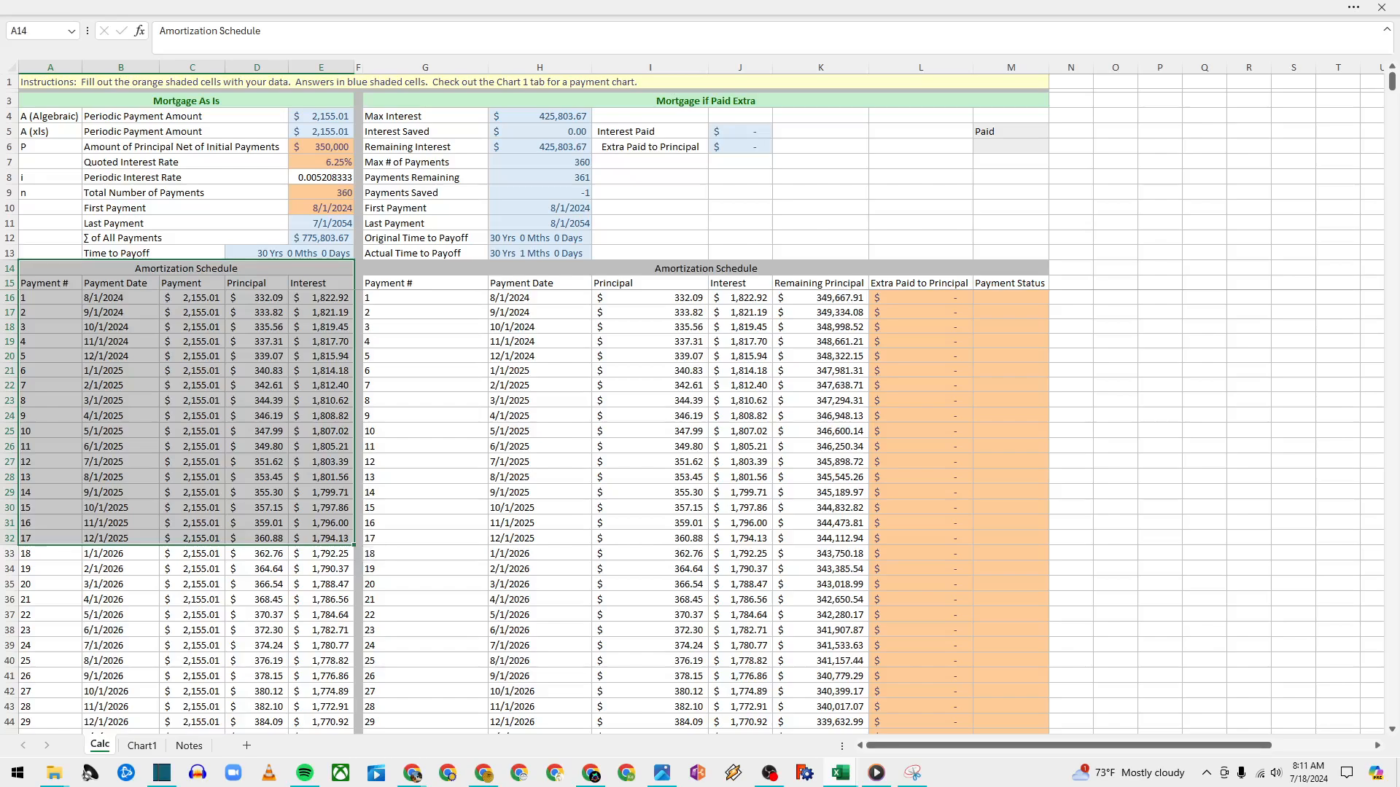
{"action": "left_click", "coordinate": [256, 356]}
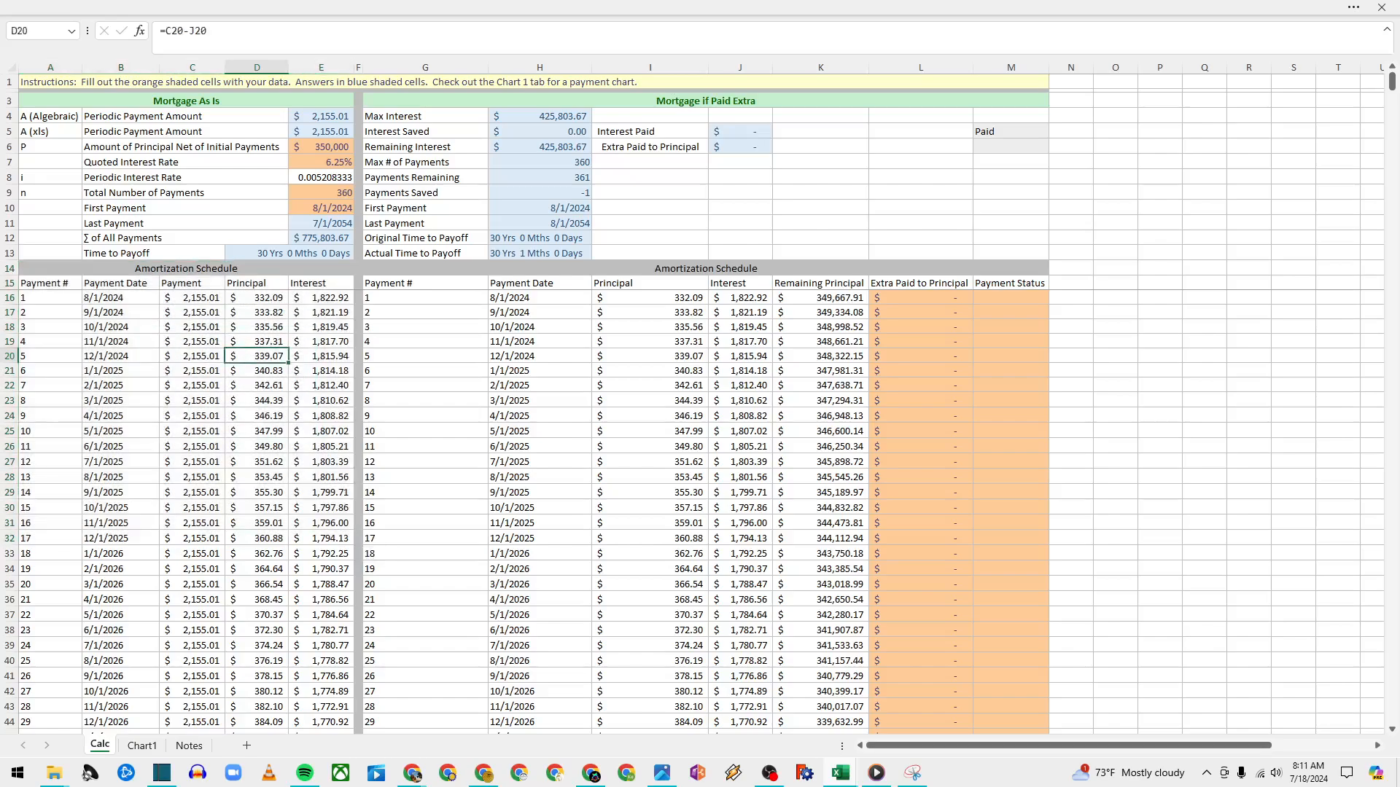
{"action": "left_click", "coordinate": [193, 297]}
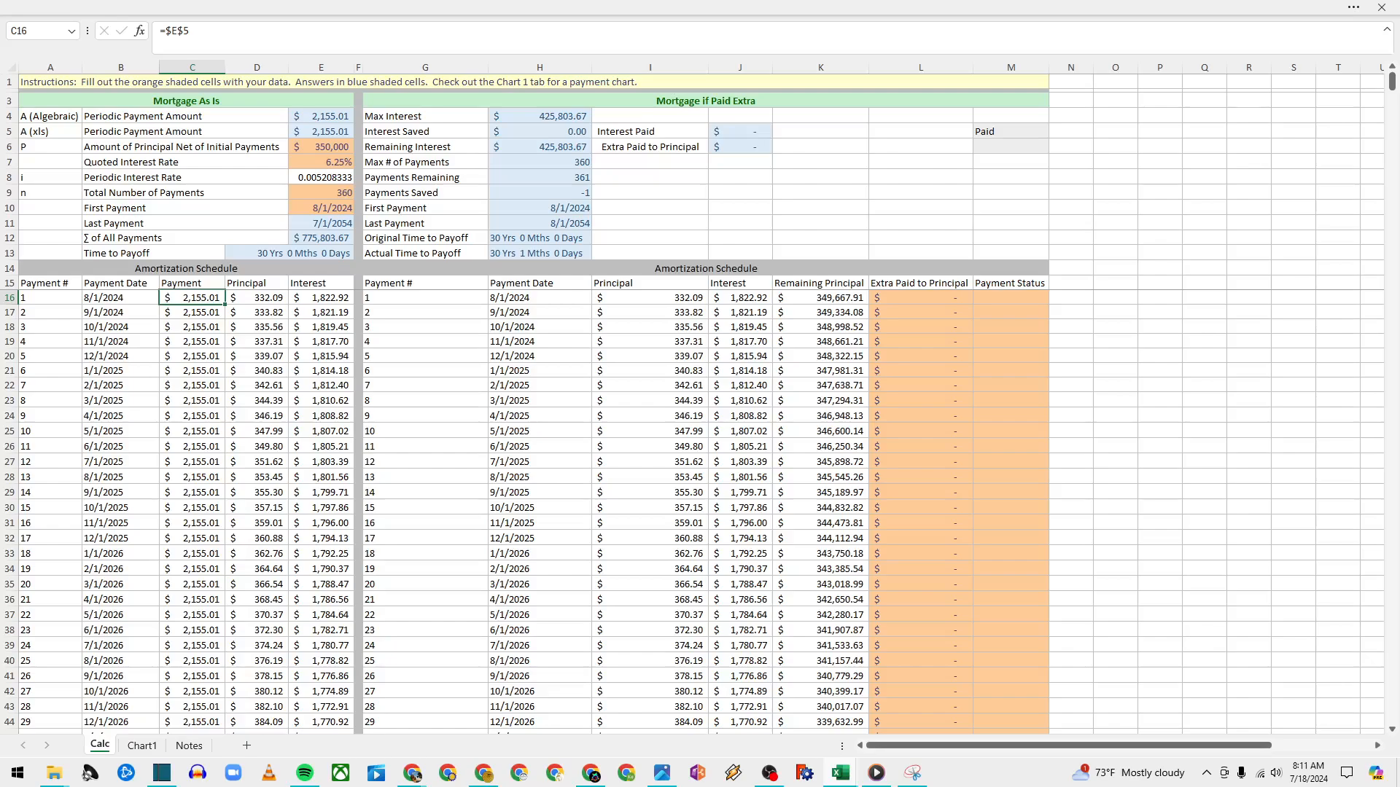
{"action": "left_click", "coordinate": [257, 283]}
{"action": "left_click", "coordinate": [257, 298]}
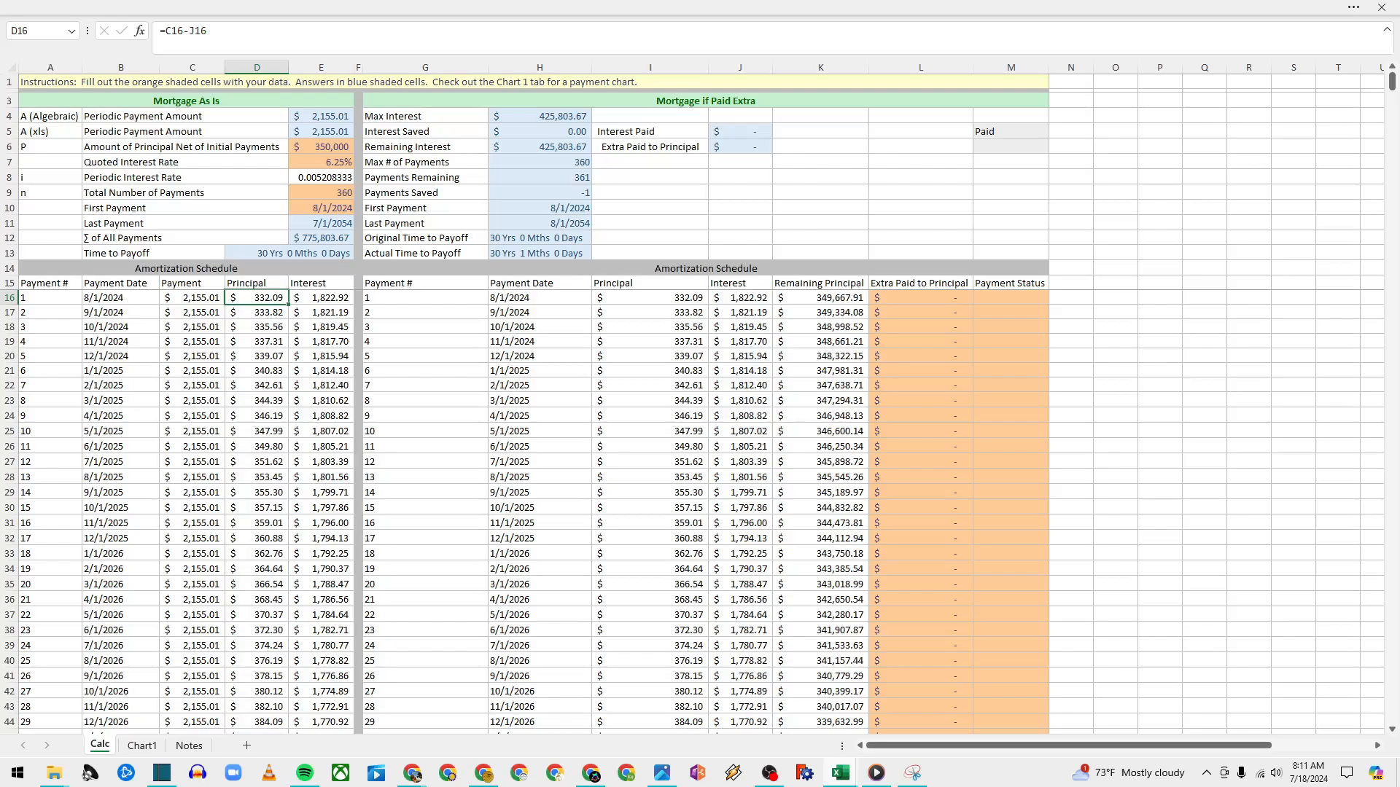
{"action": "left_click", "coordinate": [321, 297]}
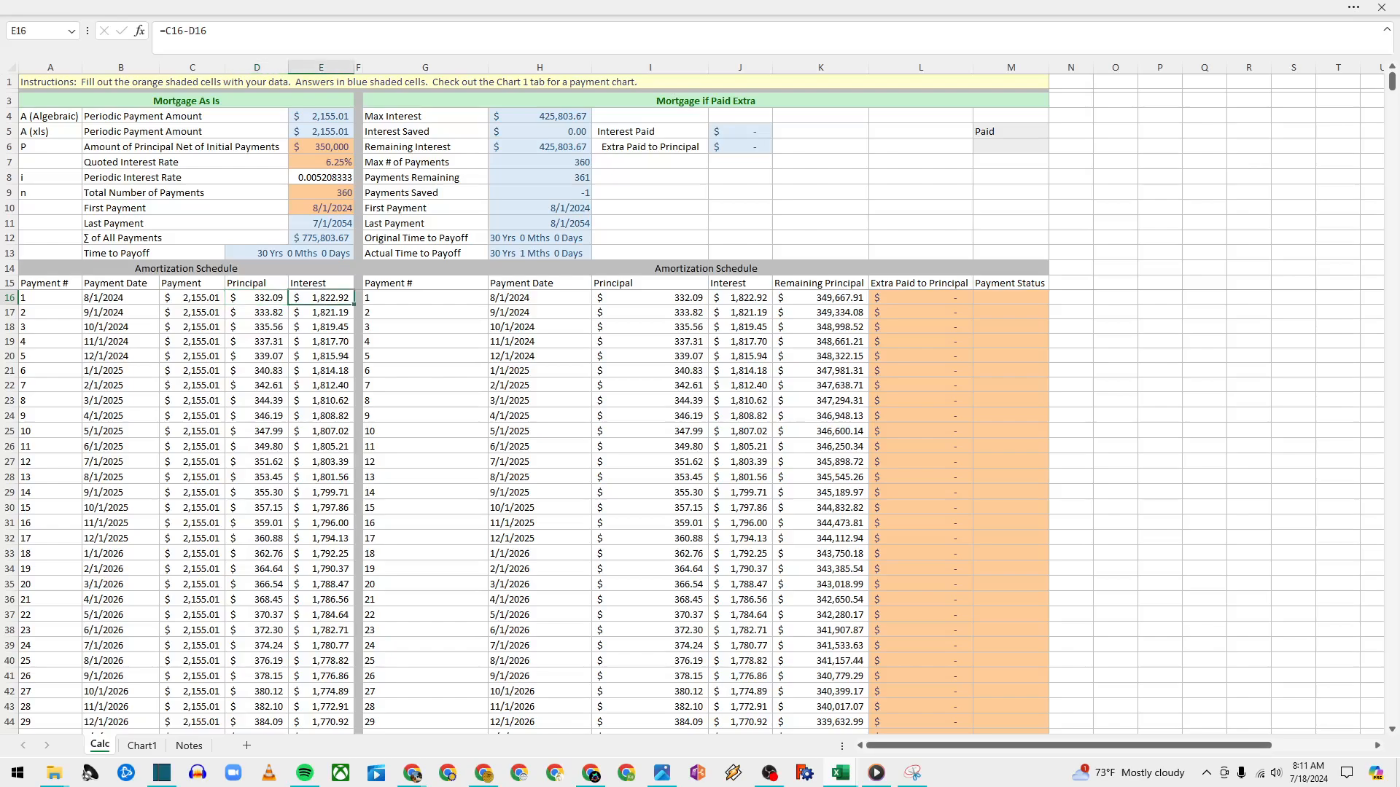
{"action": "left_click_drag", "start_coordinate": [257, 298], "coordinate": [321, 297]}
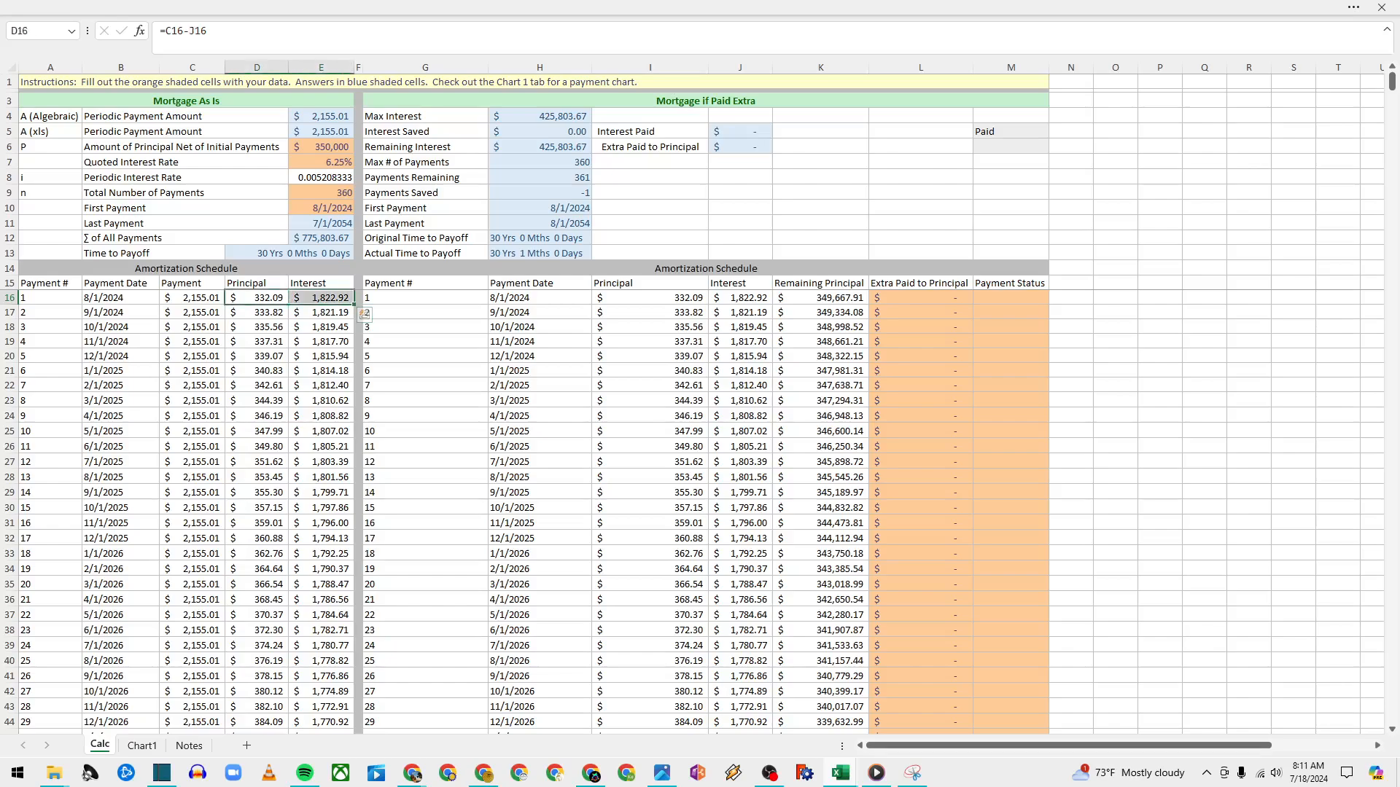
{"action": "left_click", "coordinate": [192, 297]}
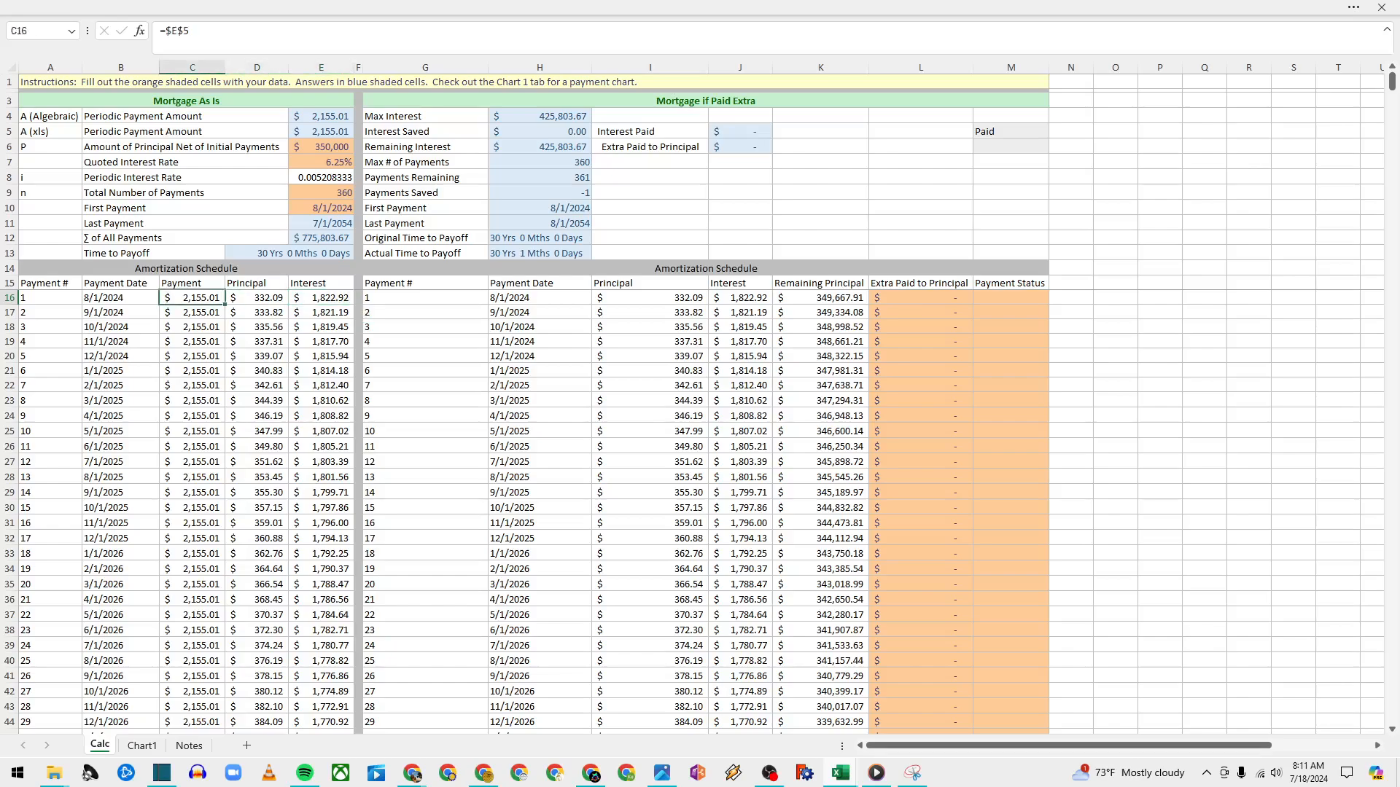
Compare the principal and interest portions of payment 20 with those of payment 1 in the original schedule
{"action": "left_click_drag", "start_coordinate": [257, 297], "coordinate": [257, 646]}
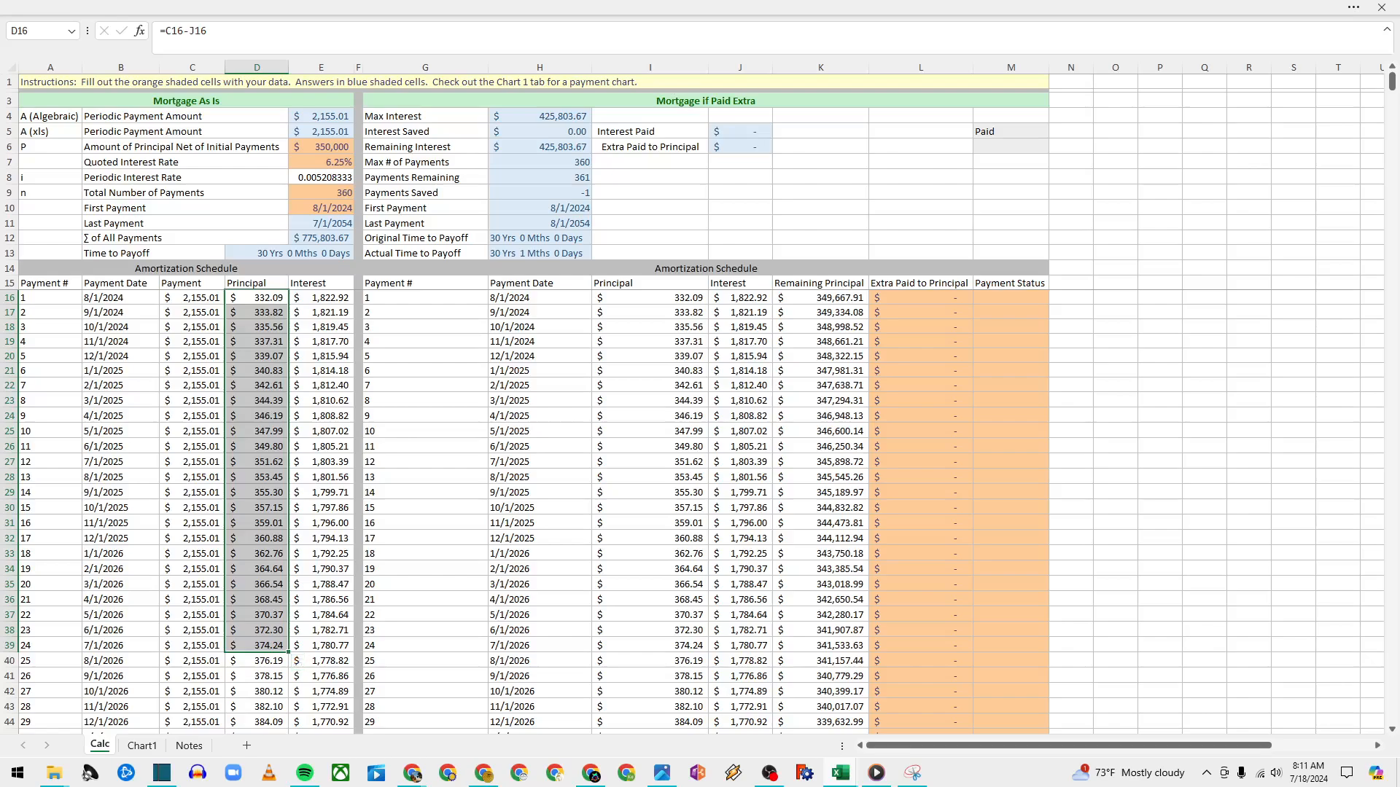
{"action": "left_click_drag", "start_coordinate": [51, 584], "coordinate": [321, 587]}
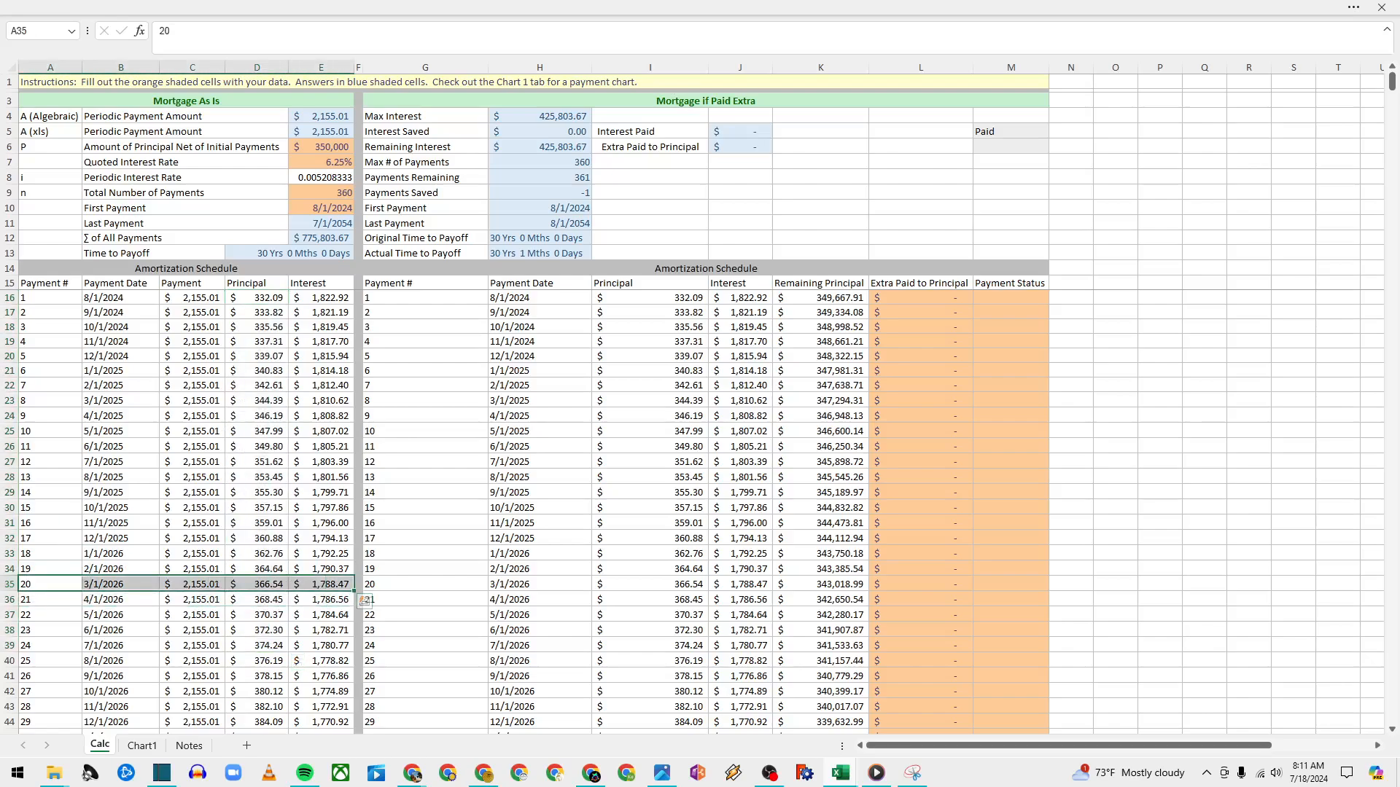
{"action": "left_click", "coordinate": [256, 584]}
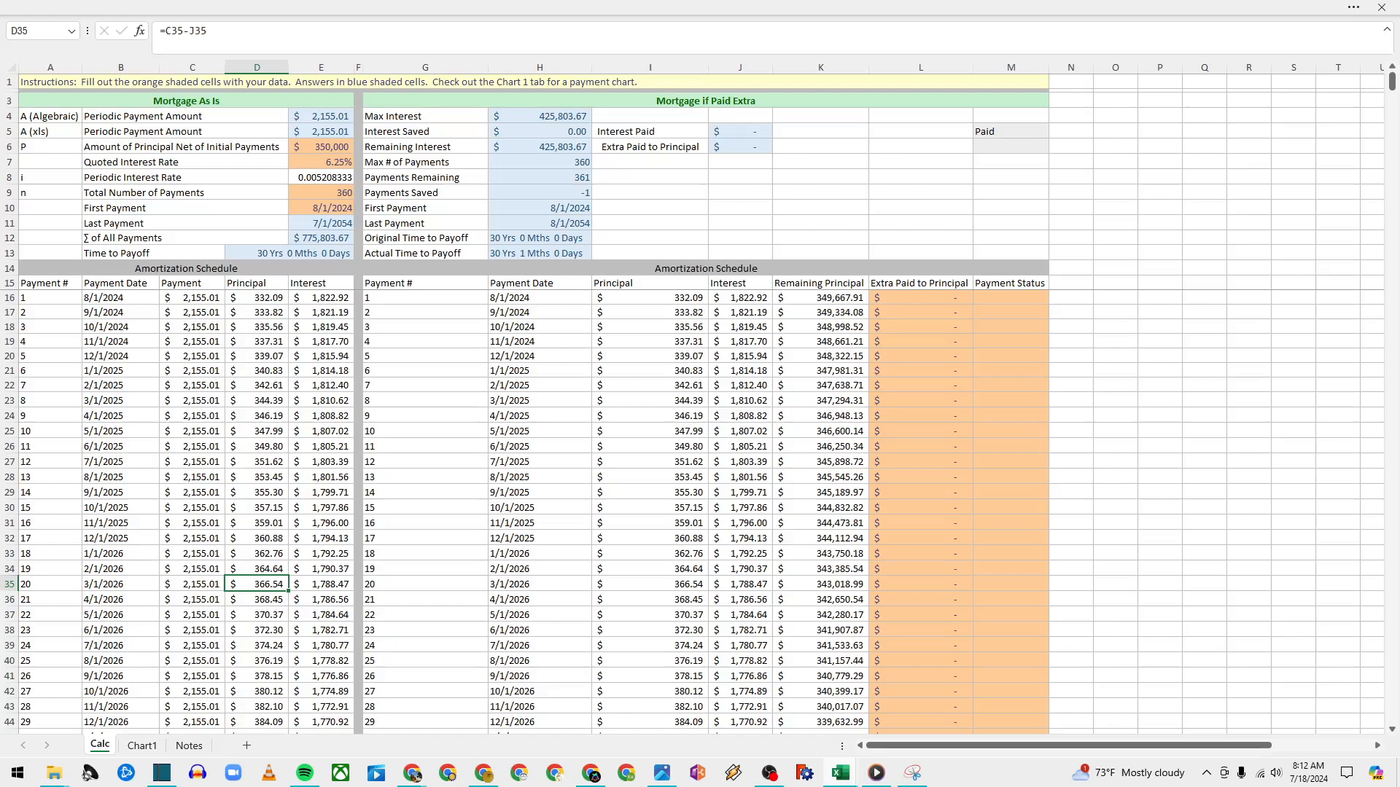
{"action": "left_click", "coordinate": [256, 297]}
{"action": "left_click", "coordinate": [321, 599]}
{"action": "left_click", "coordinate": [321, 584]}
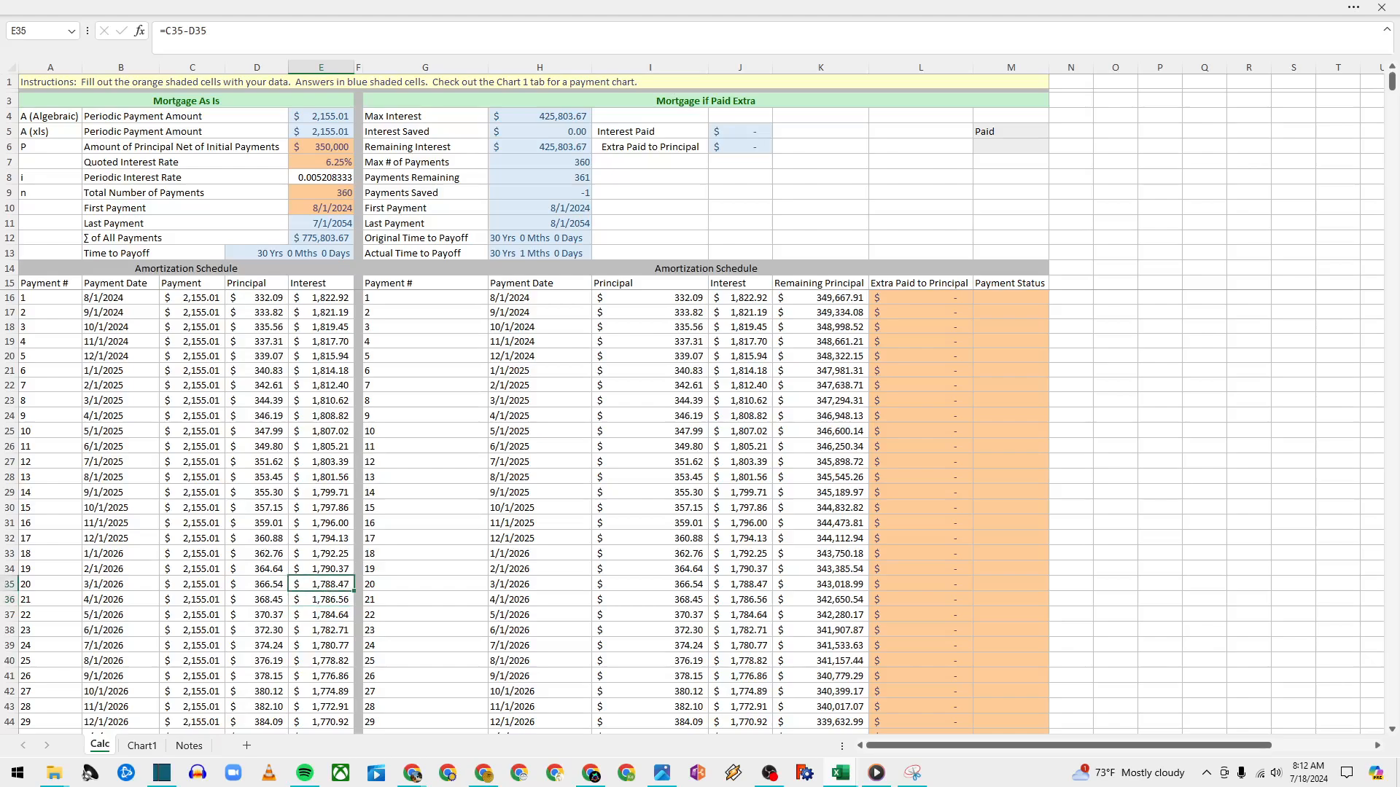
{"action": "left_click", "coordinate": [321, 298]}
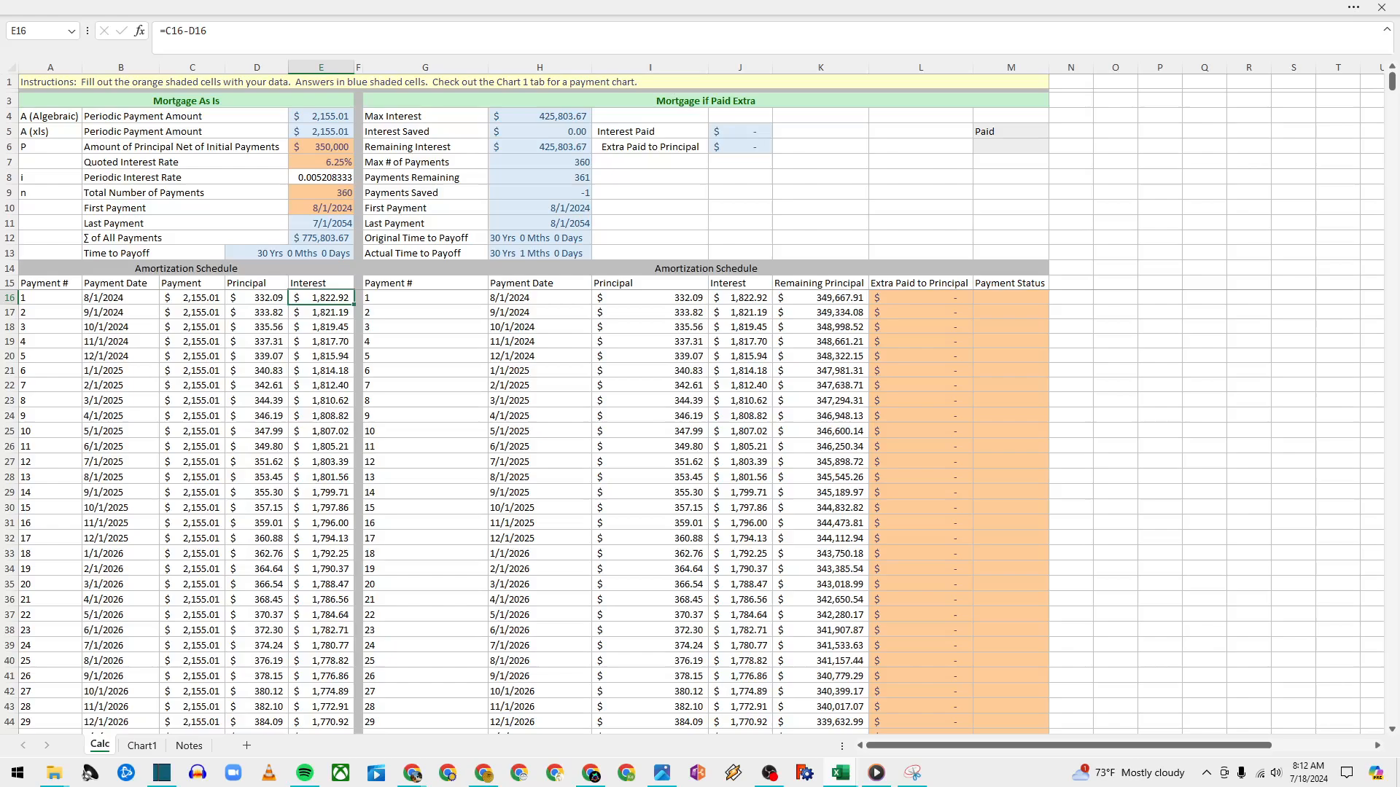
View the Principal and Interest chart on the Chart1 sheet, enlarged slightly, and return to the Calc sheet
{"action": "left_click", "coordinate": [143, 745]}
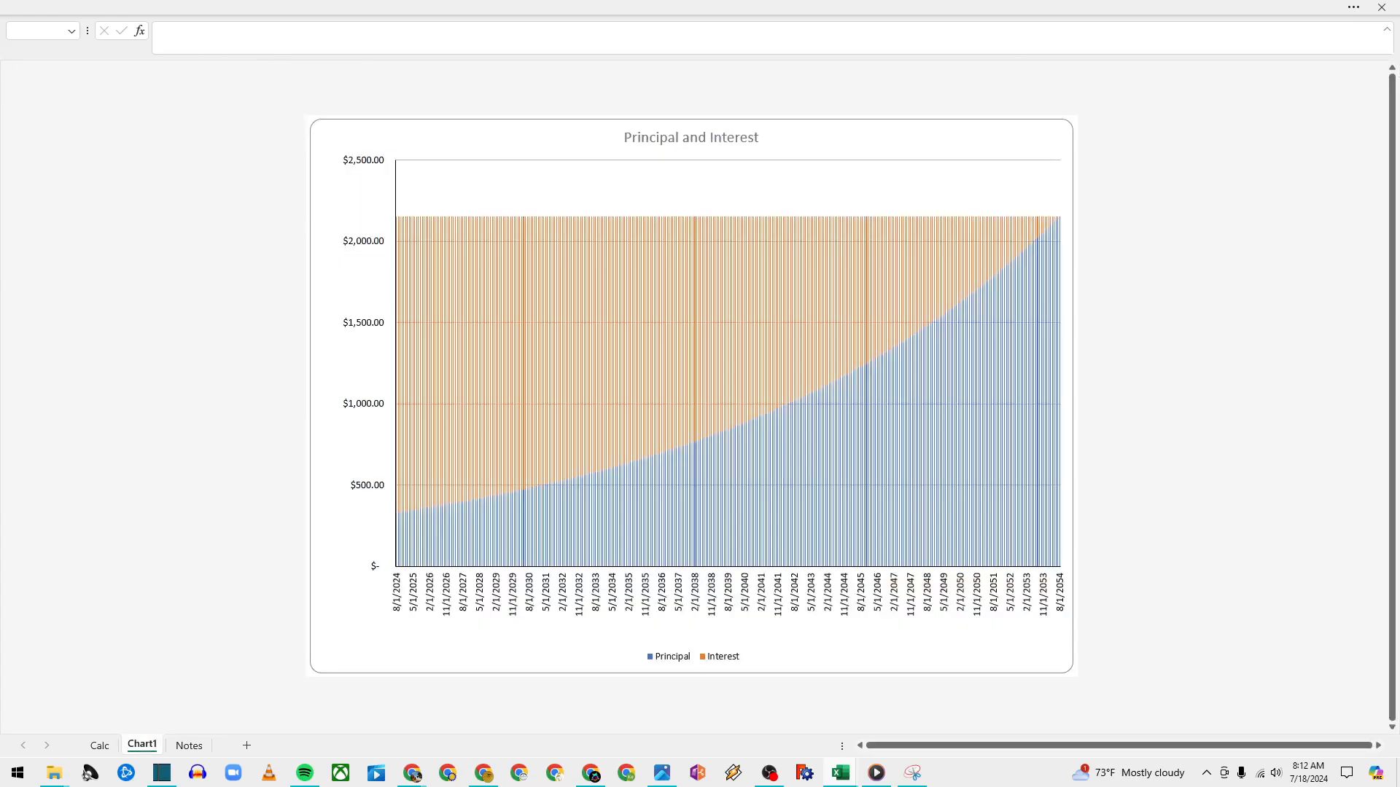
{"action": "scroll", "coordinate": [692, 396], "scroll_direction": "up", "scroll_amount": 1}
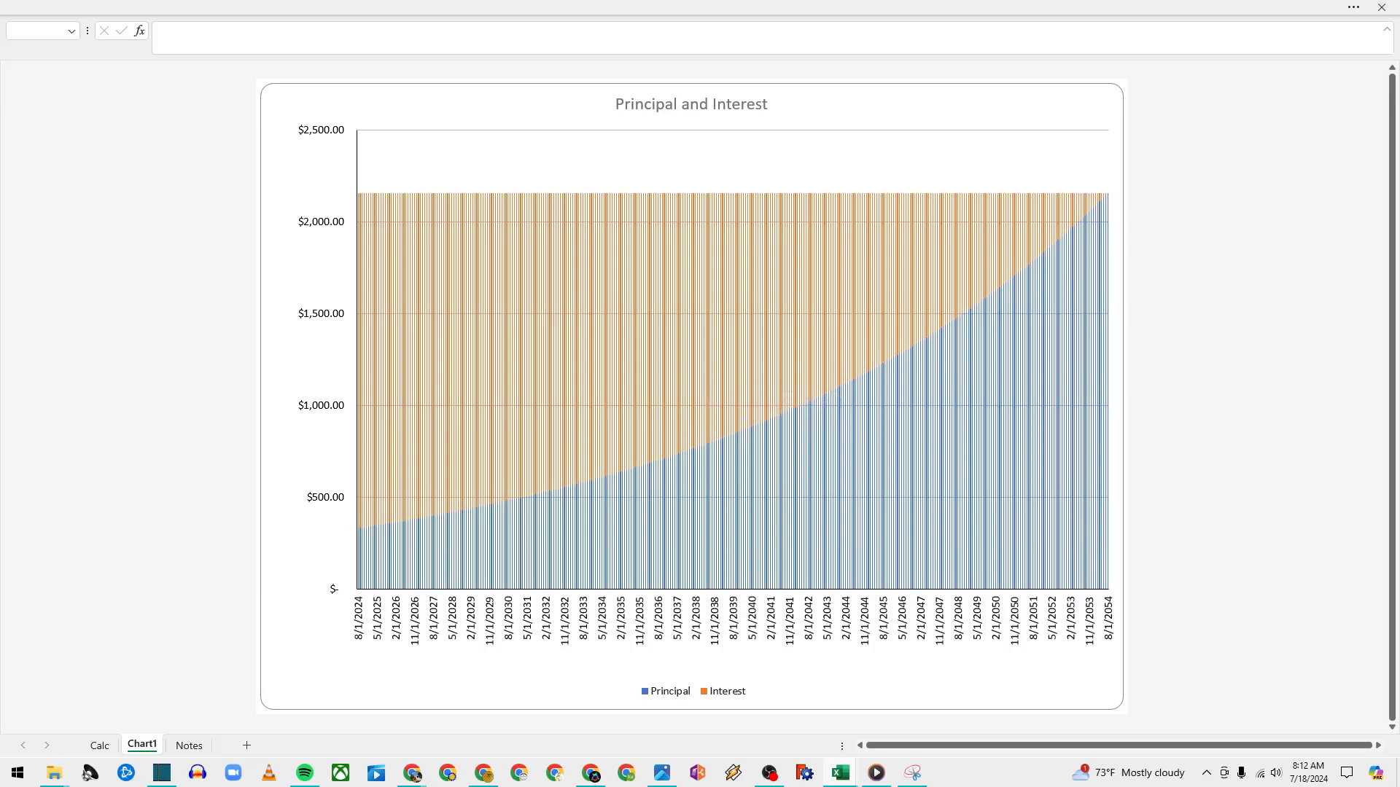
{"action": "mouse_move", "coordinate": [560, 503]}
{"action": "key", "text": "ctrl+Page_Up"}
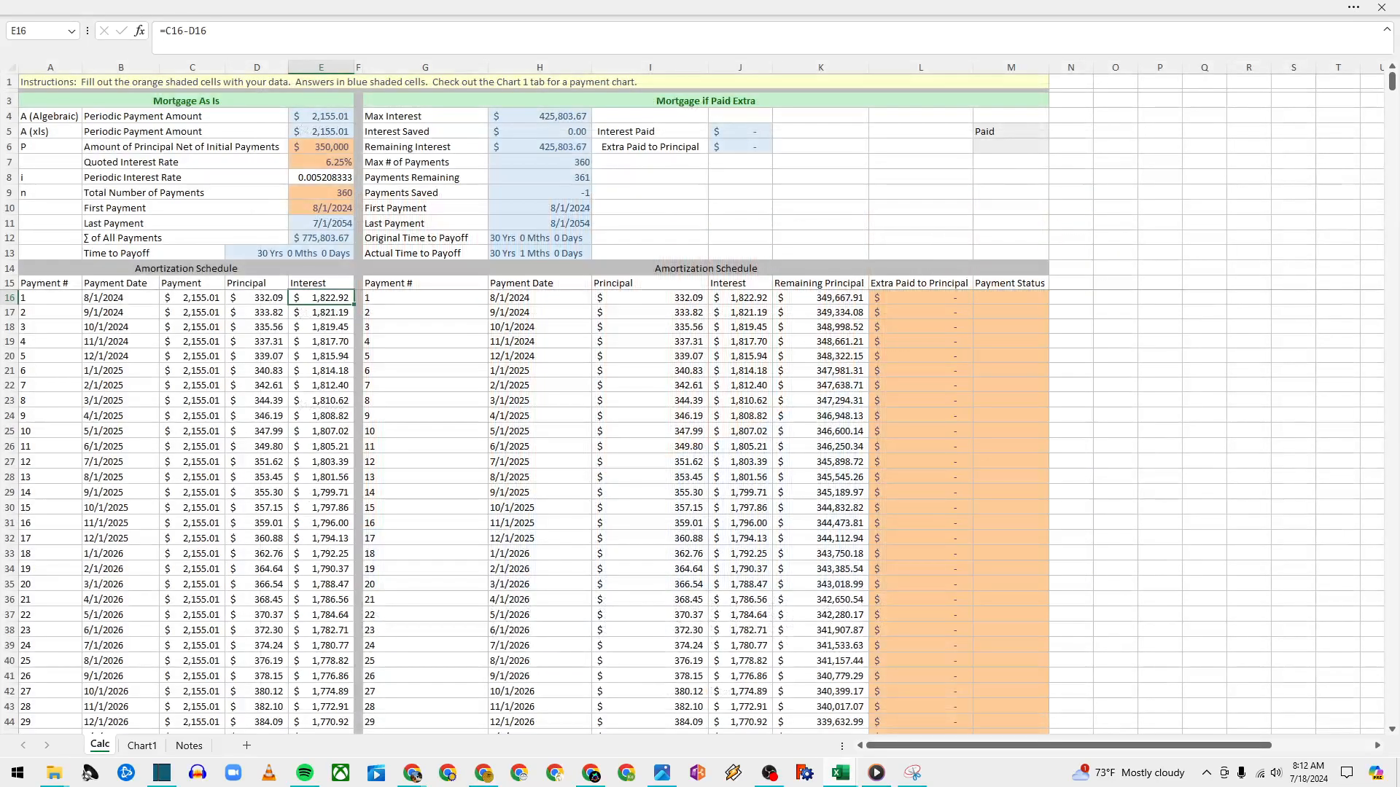
Review the maximum interest together with the loan's principal, quoted interest rate and total number of payments
{"action": "left_click", "coordinate": [539, 115]}
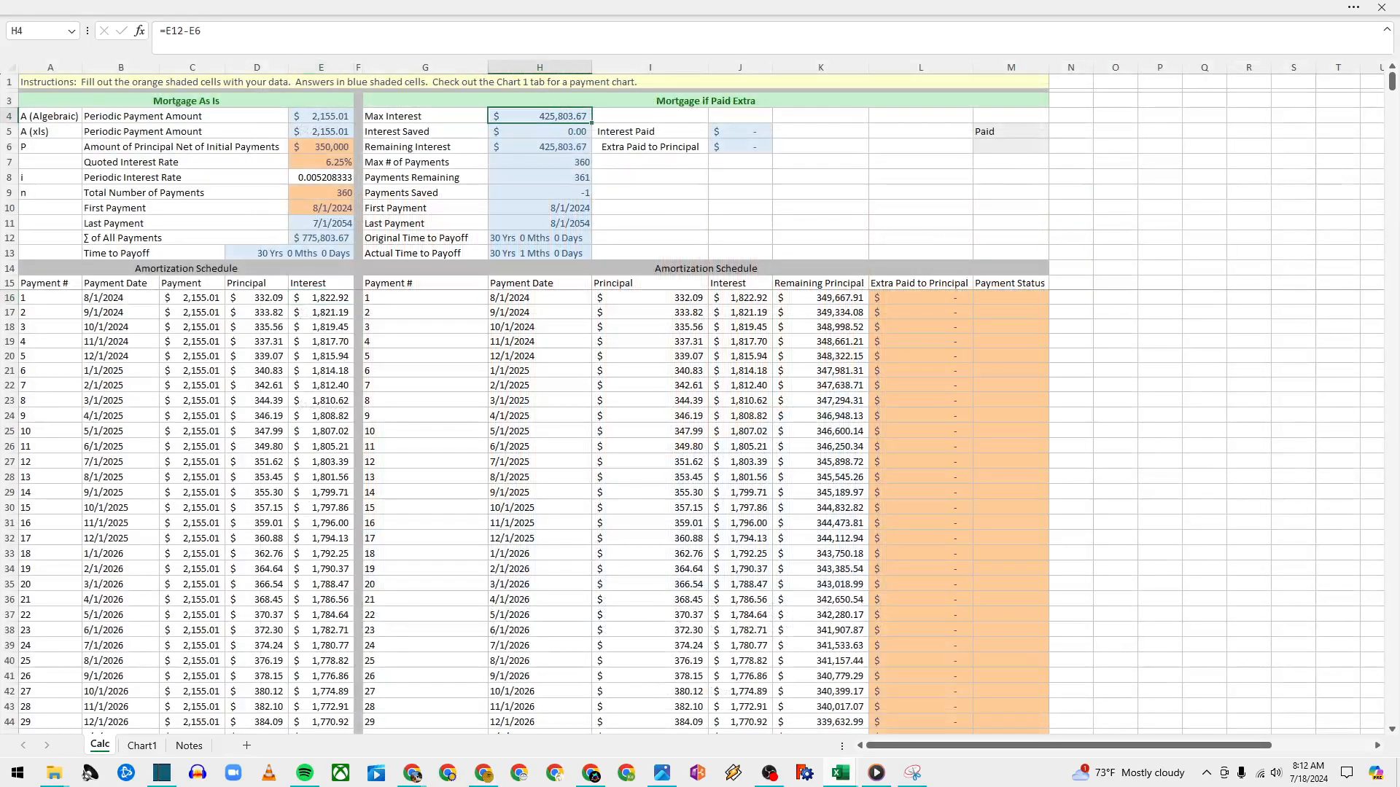
{"action": "left_click", "coordinate": [321, 147]}
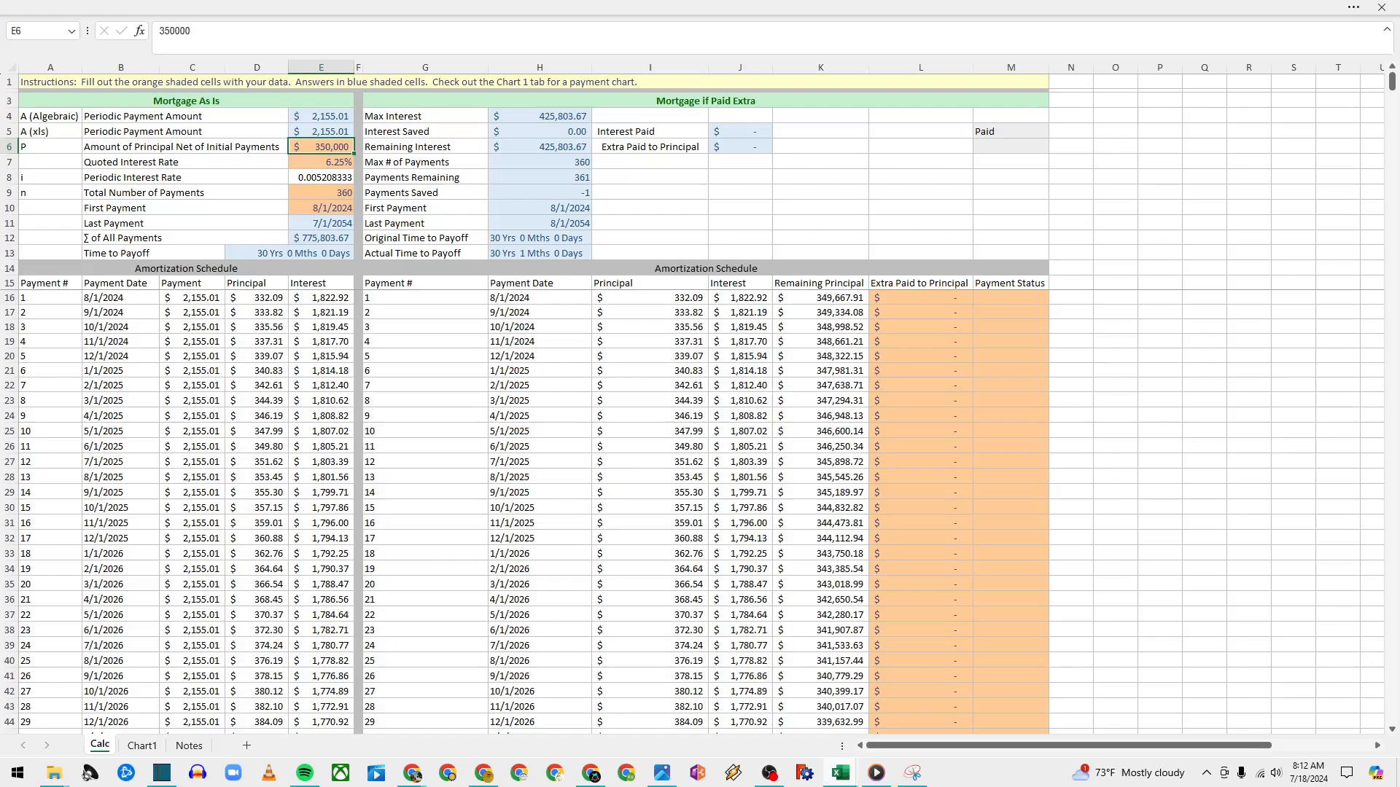
{"action": "left_click", "coordinate": [321, 162]}
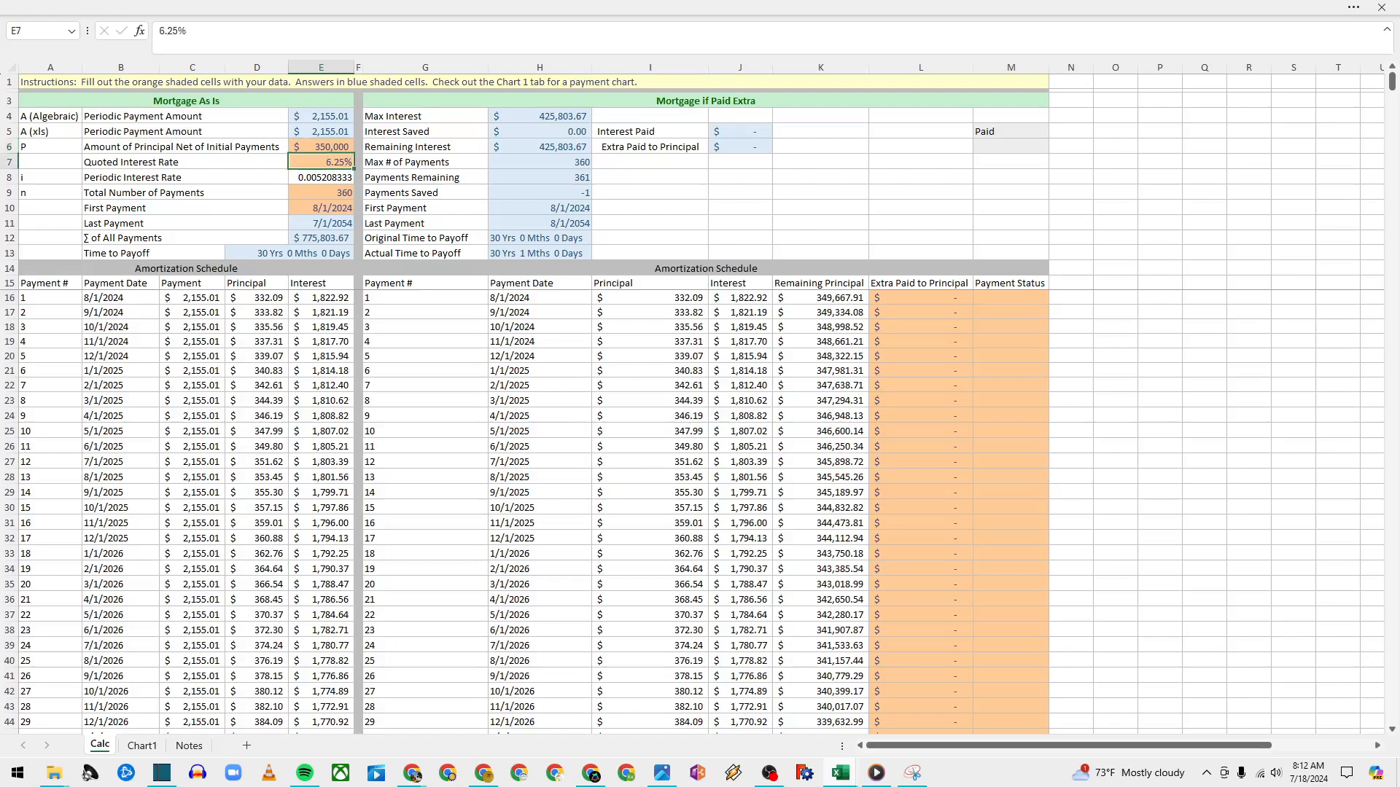
{"action": "left_click", "coordinate": [321, 192]}
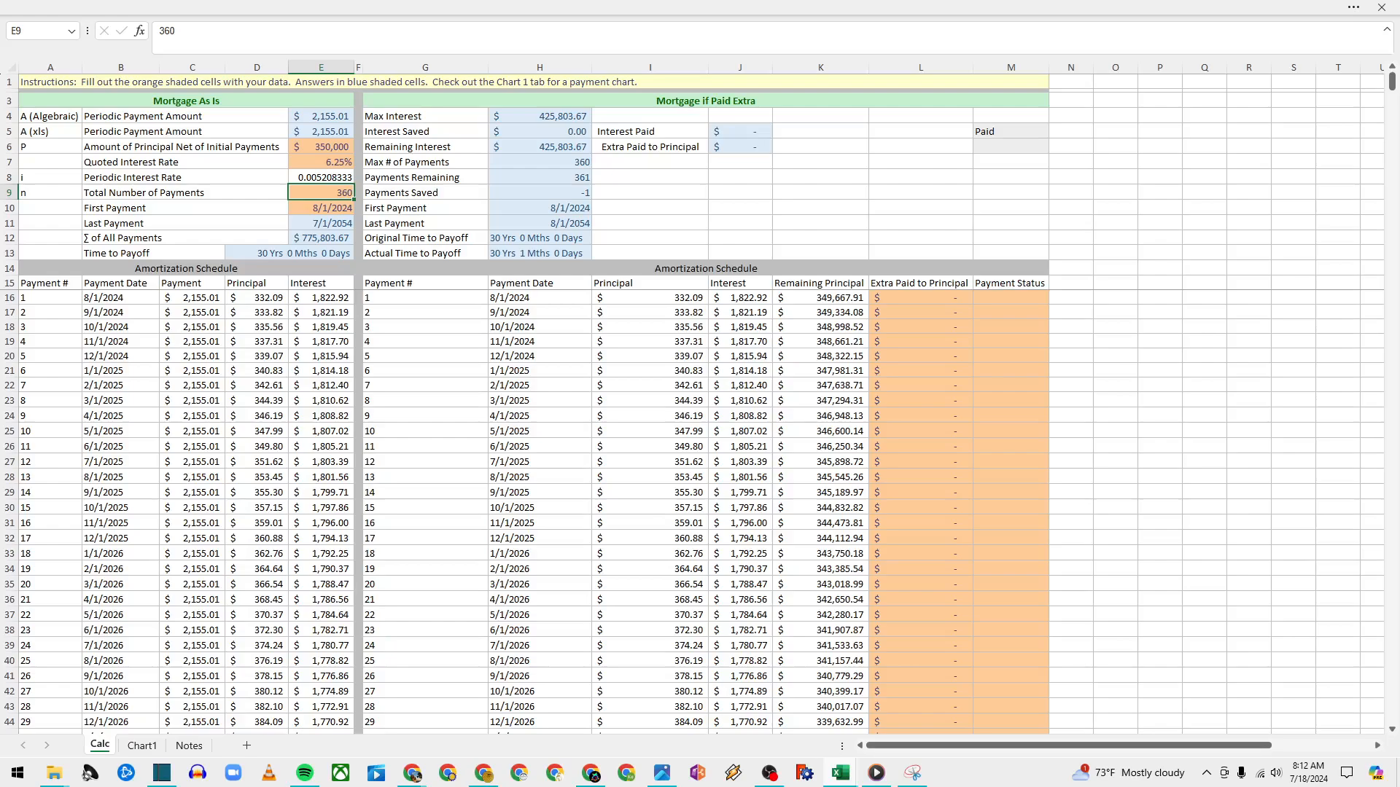
Look over the summary area of the Mortgage if Paid Extra section
{"action": "left_click", "coordinate": [649, 192]}
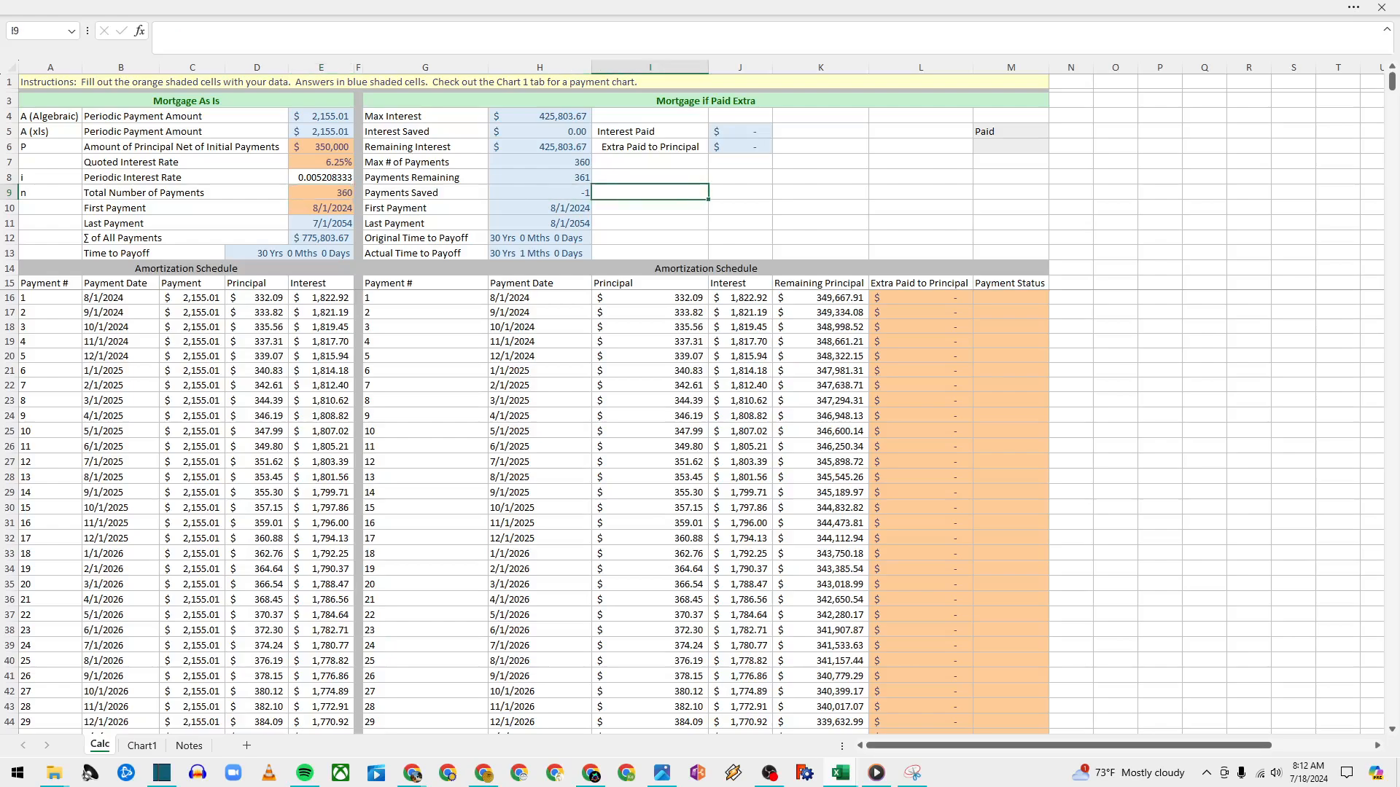
{"action": "left_click_drag", "start_coordinate": [650, 100], "coordinate": [650, 253]}
{"action": "left_click", "coordinate": [650, 208]}
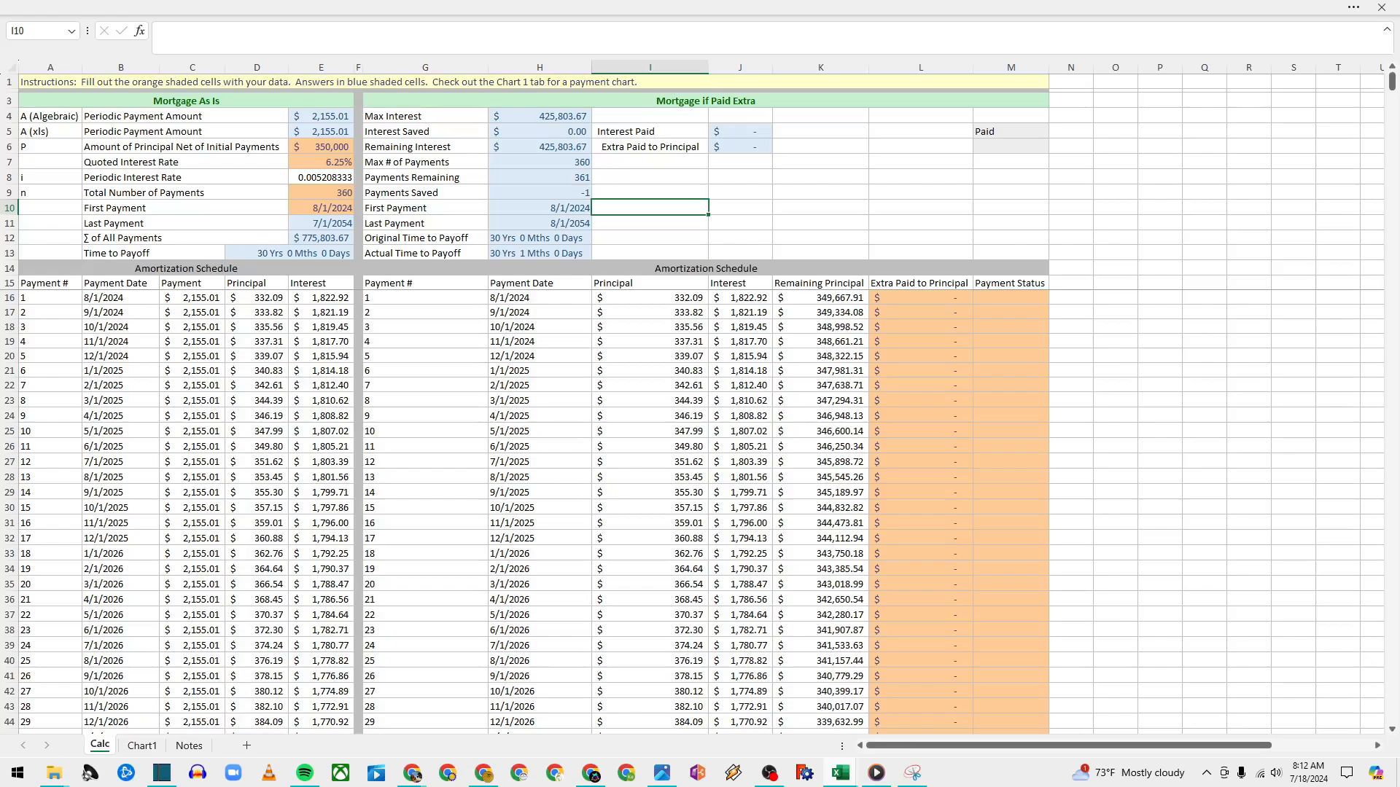
Enter an extra principal payment of 1,000 for payment 1 in the Mortgage if Paid Extra schedule
{"action": "left_click", "coordinate": [920, 298]}
{"action": "type", "text": "1"}
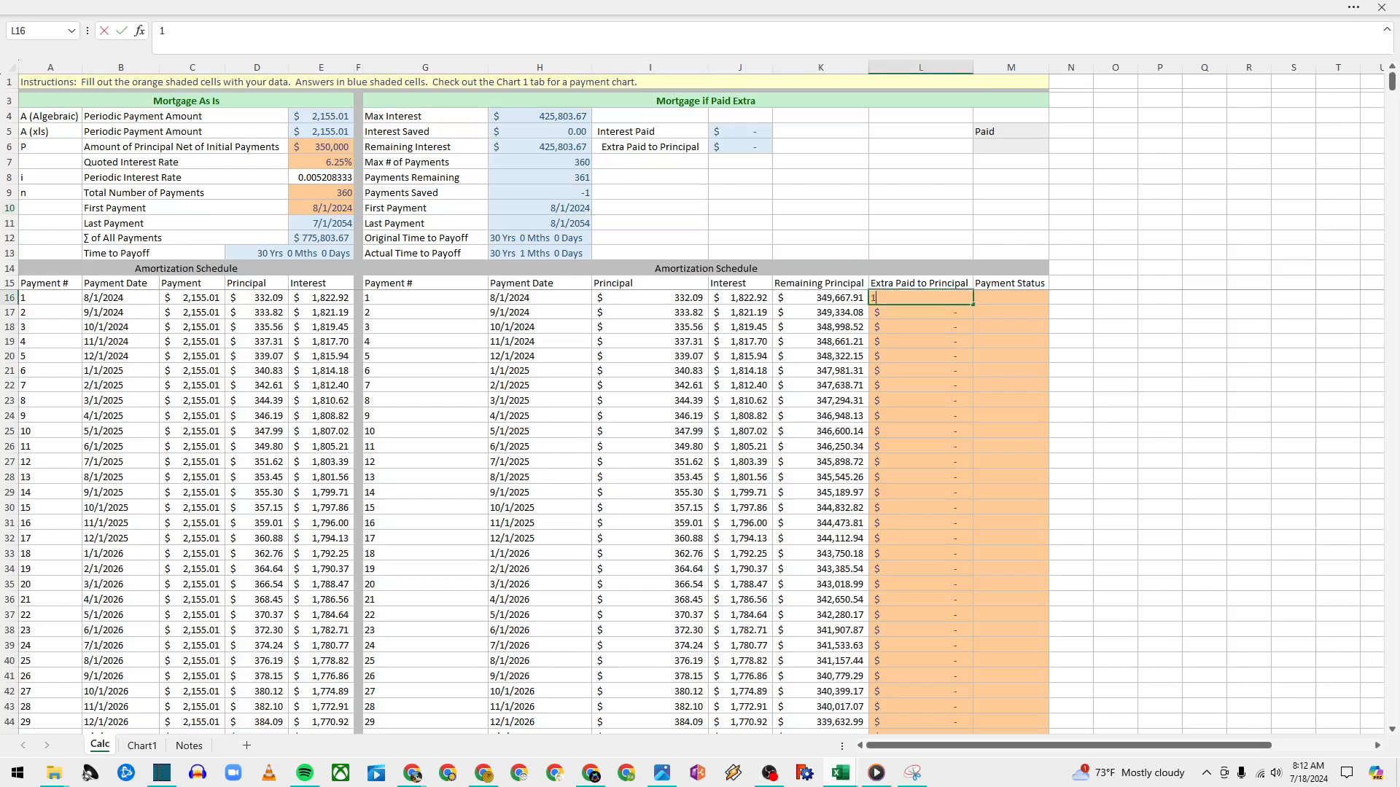
{"action": "type", "text": ",000"}
{"action": "key", "text": "Return"}
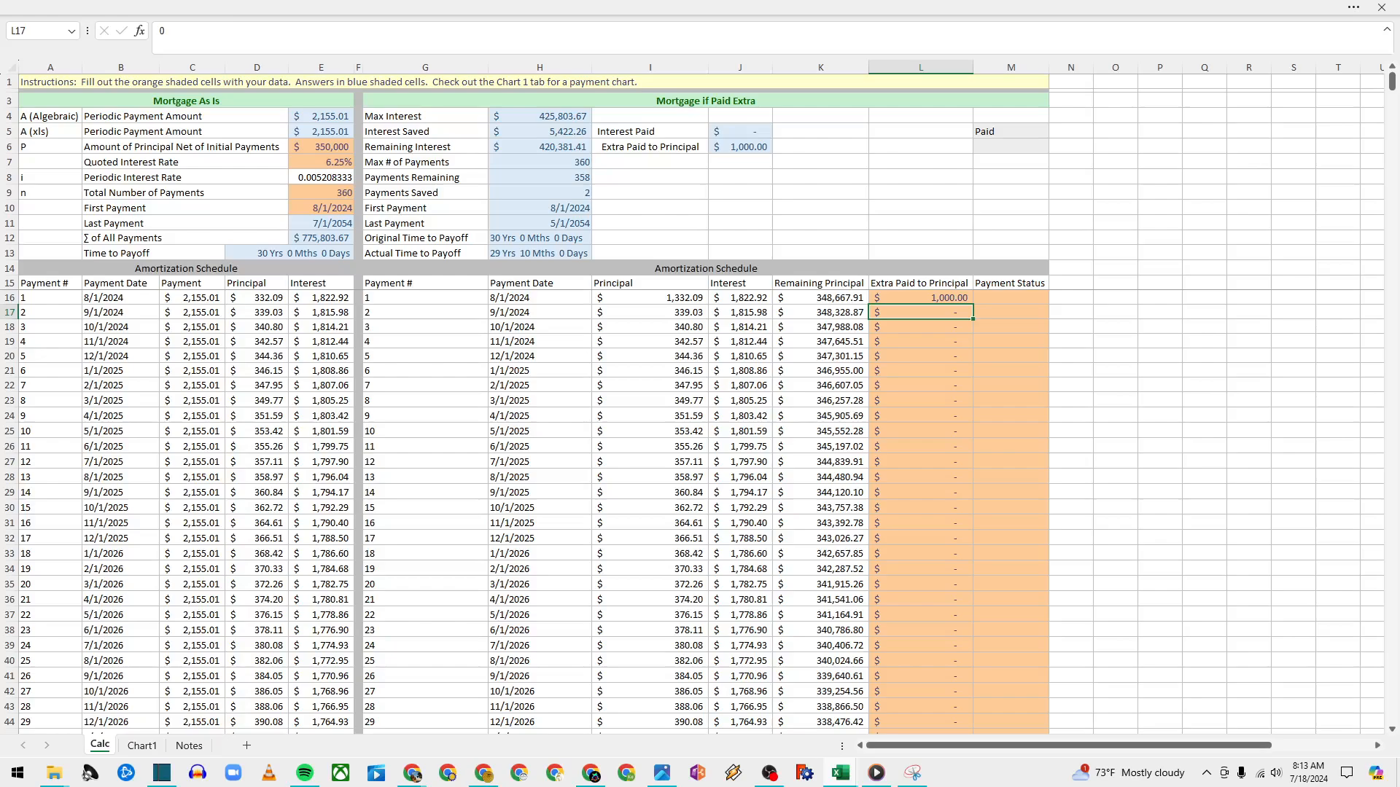
Review the effect of the extra payment on payments saved, interest saved, remaining interest and total extra paid to principal
{"action": "left_click", "coordinate": [540, 193]}
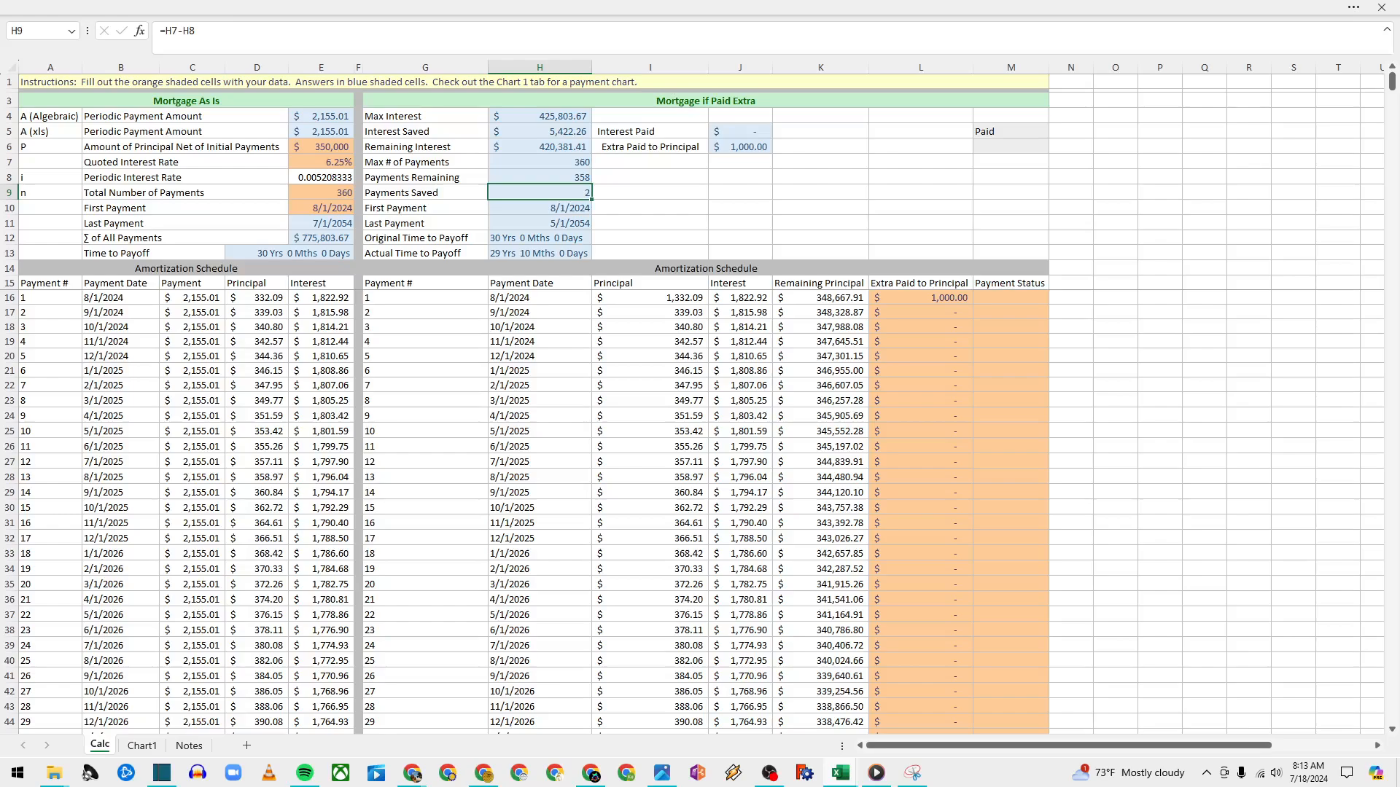
{"action": "left_click", "coordinate": [921, 298]}
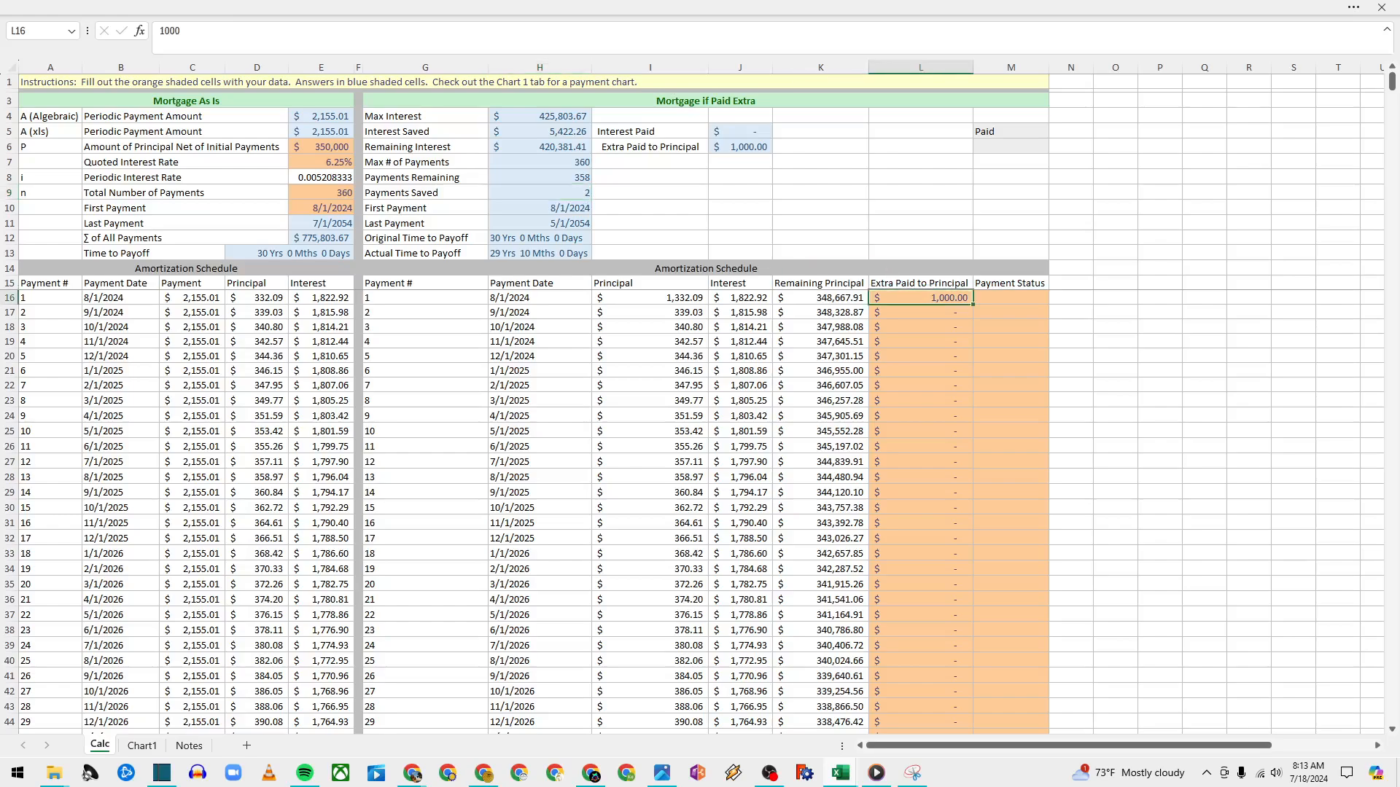
{"action": "left_click", "coordinate": [540, 132]}
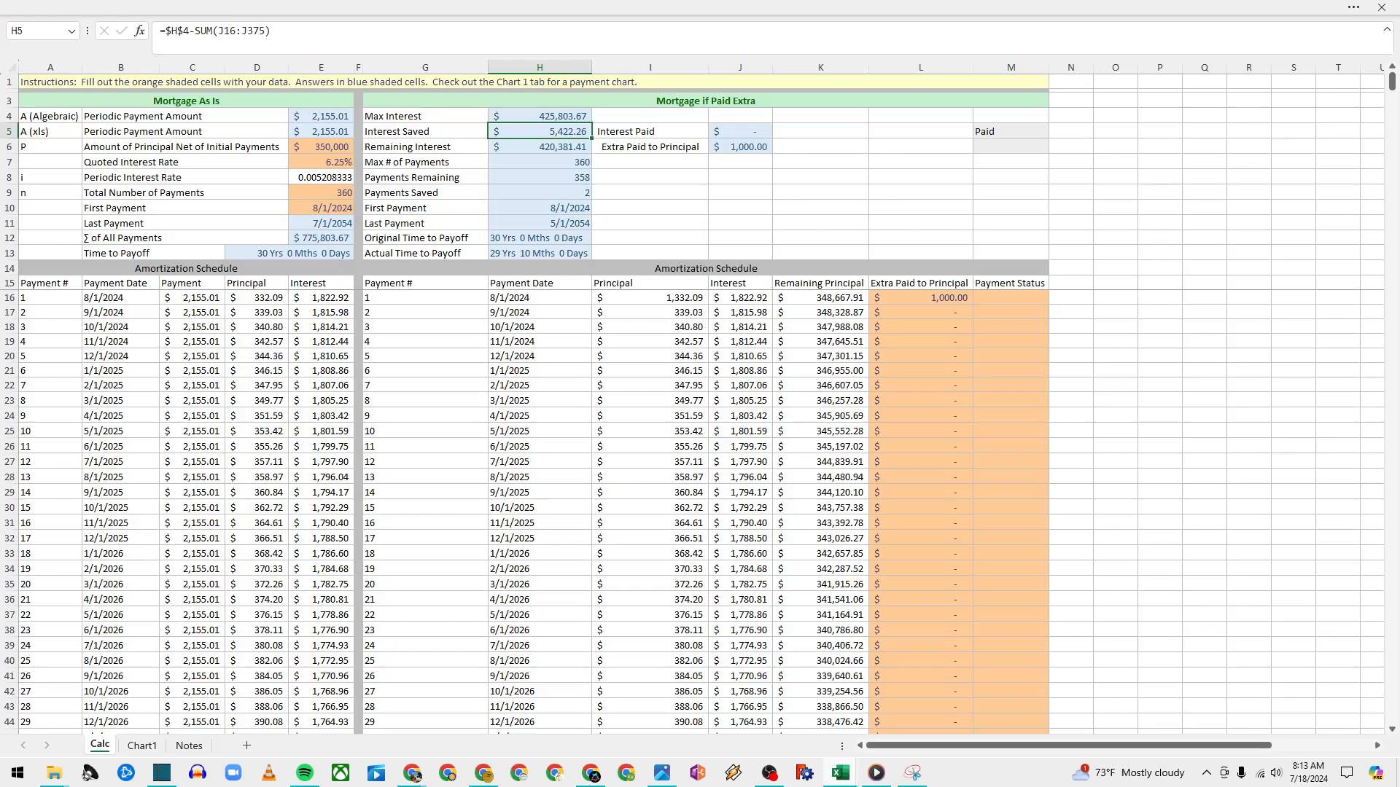
{"action": "left_click", "coordinate": [540, 116]}
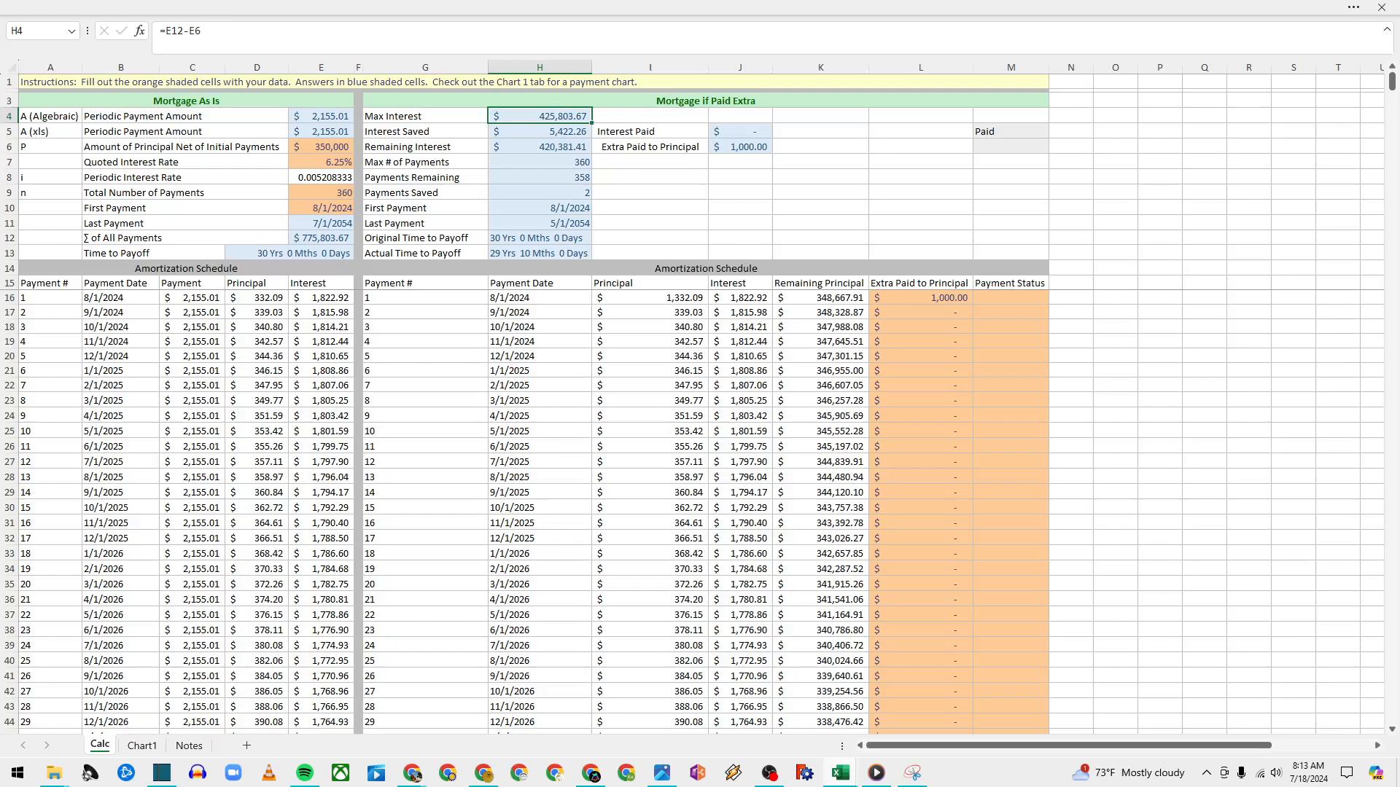
{"action": "left_click", "coordinate": [540, 147]}
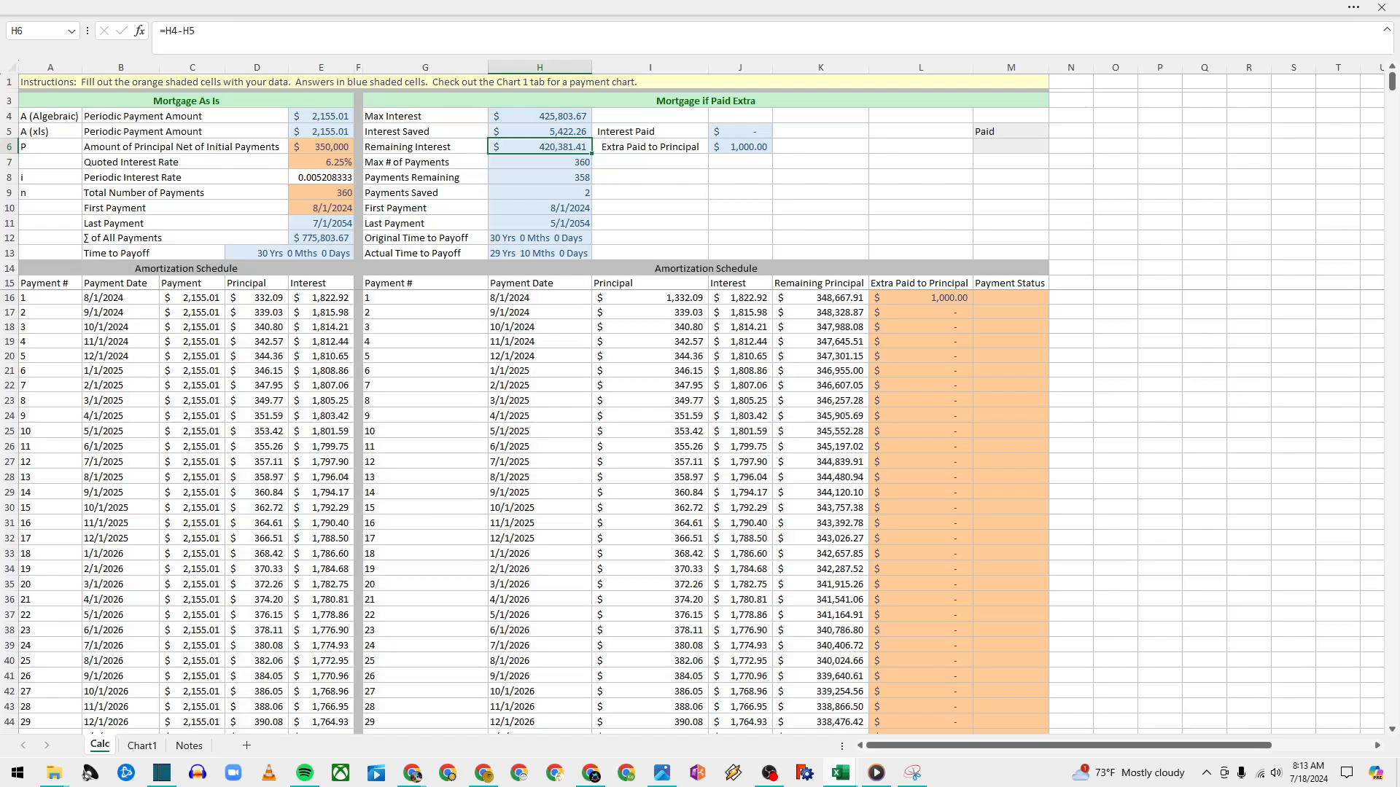
{"action": "left_click", "coordinate": [740, 147]}
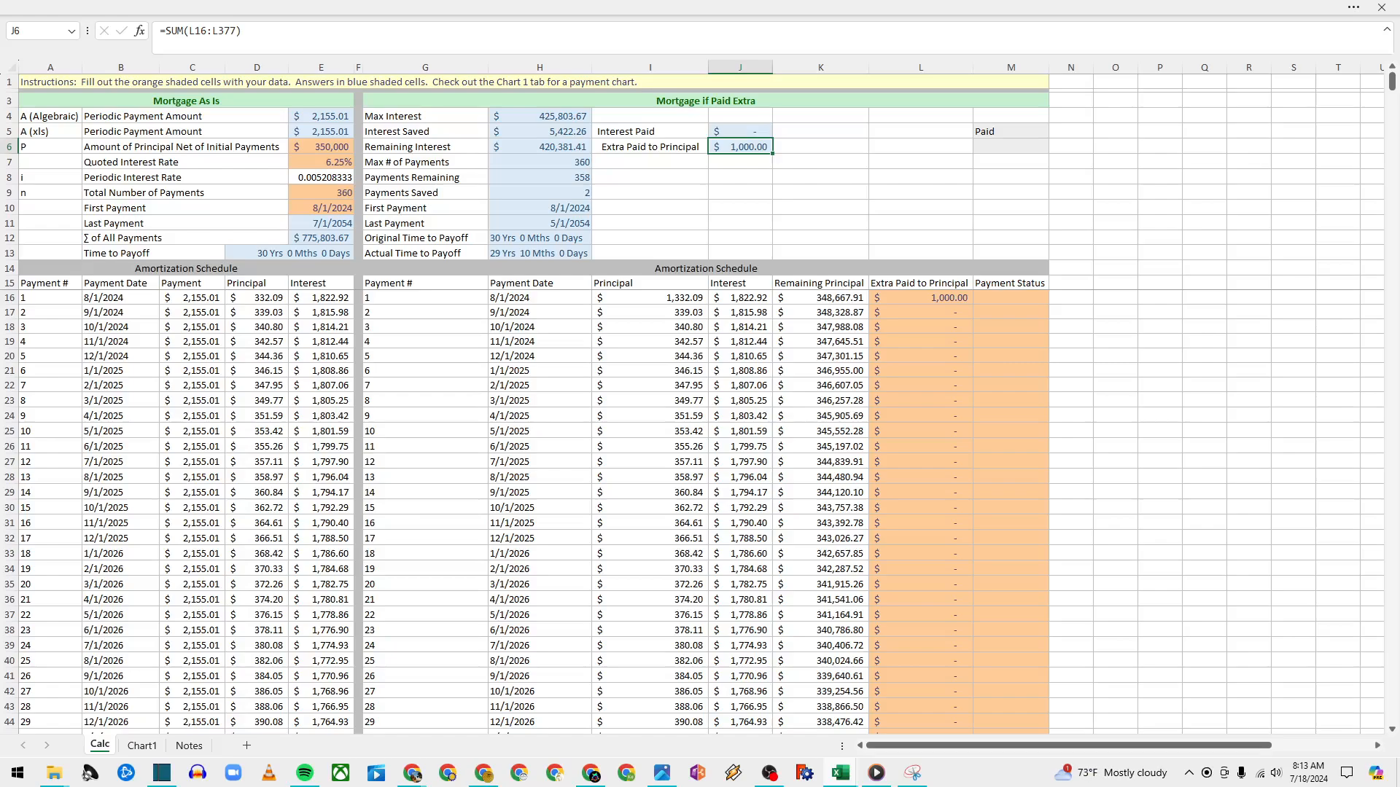
Mark payment 1's status as Paid and check the Interest Paid and Extra Paid to Principal totals
{"action": "left_click", "coordinate": [1011, 297]}
{"action": "left_click", "coordinate": [1055, 297]}
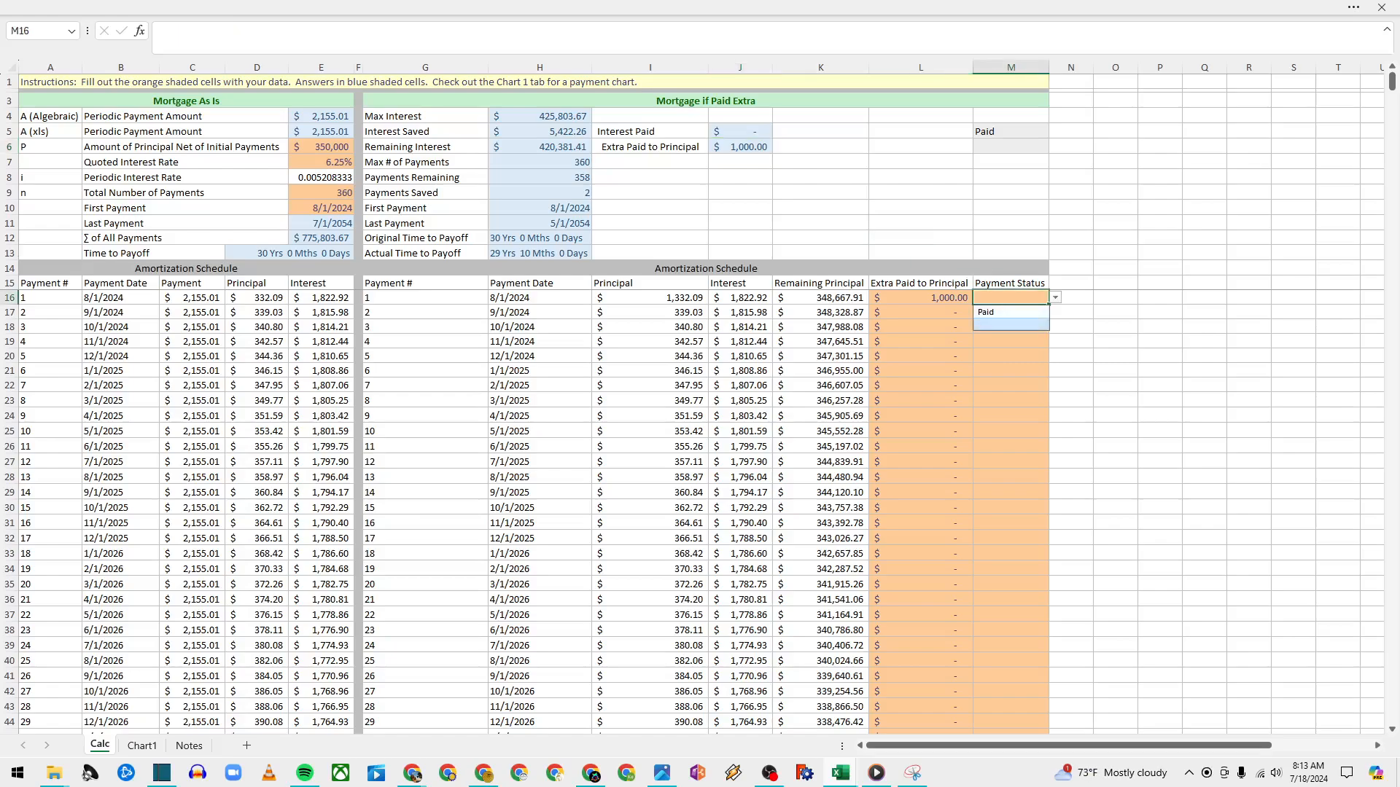
{"action": "left_click", "coordinate": [1011, 313]}
{"action": "left_click", "coordinate": [740, 132]}
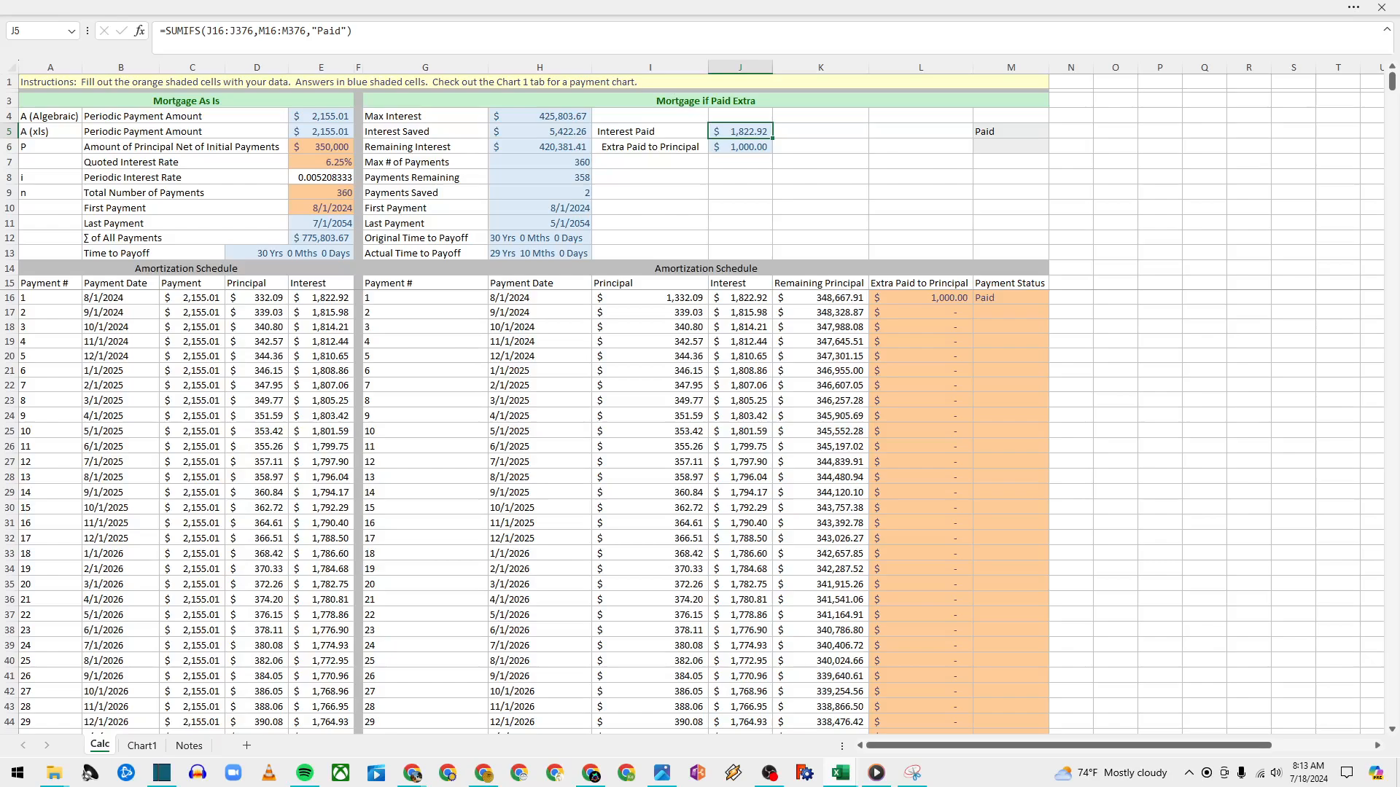
{"action": "left_click", "coordinate": [740, 148]}
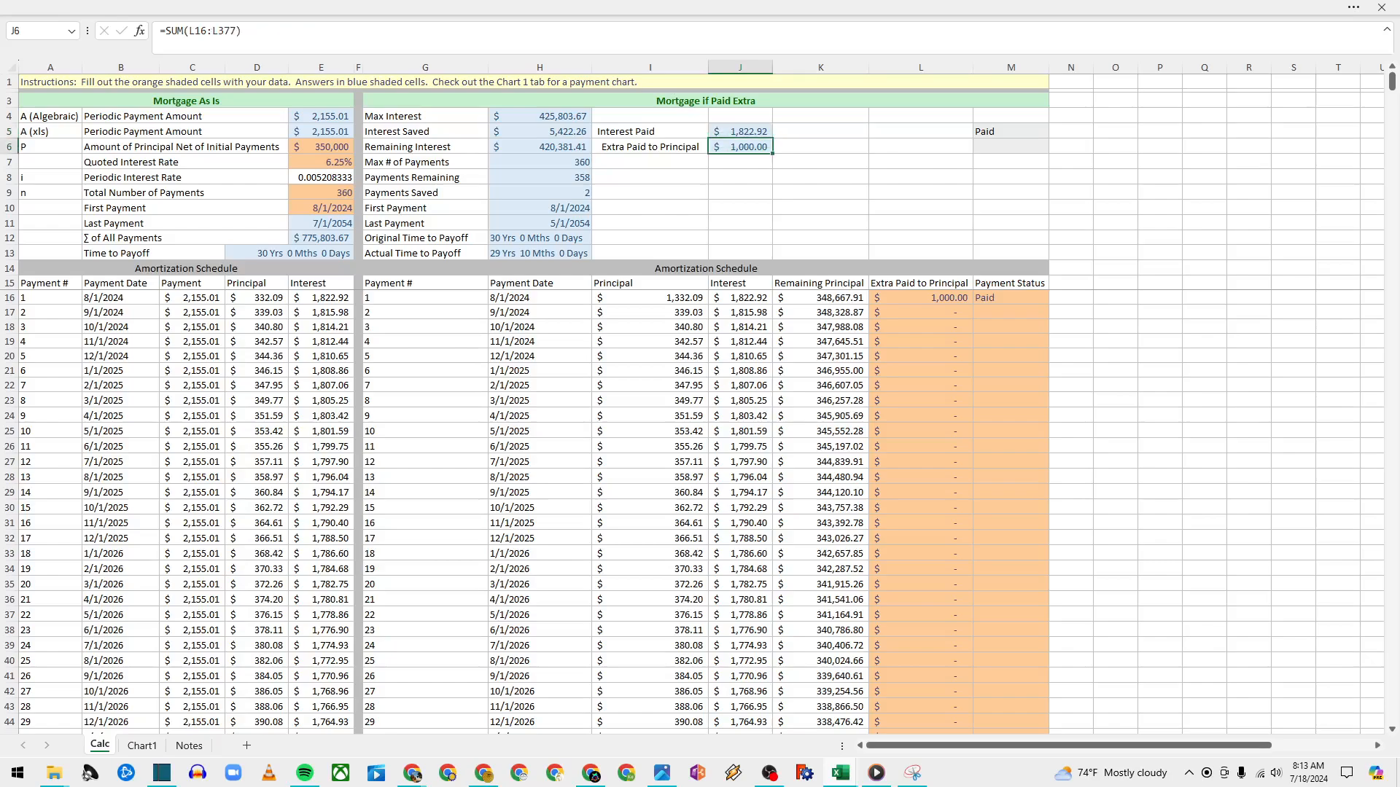
Enter an extra principal payment of 1,000 for payment 2
{"action": "left_click", "coordinate": [920, 313]}
{"action": "type", "text": "1"}
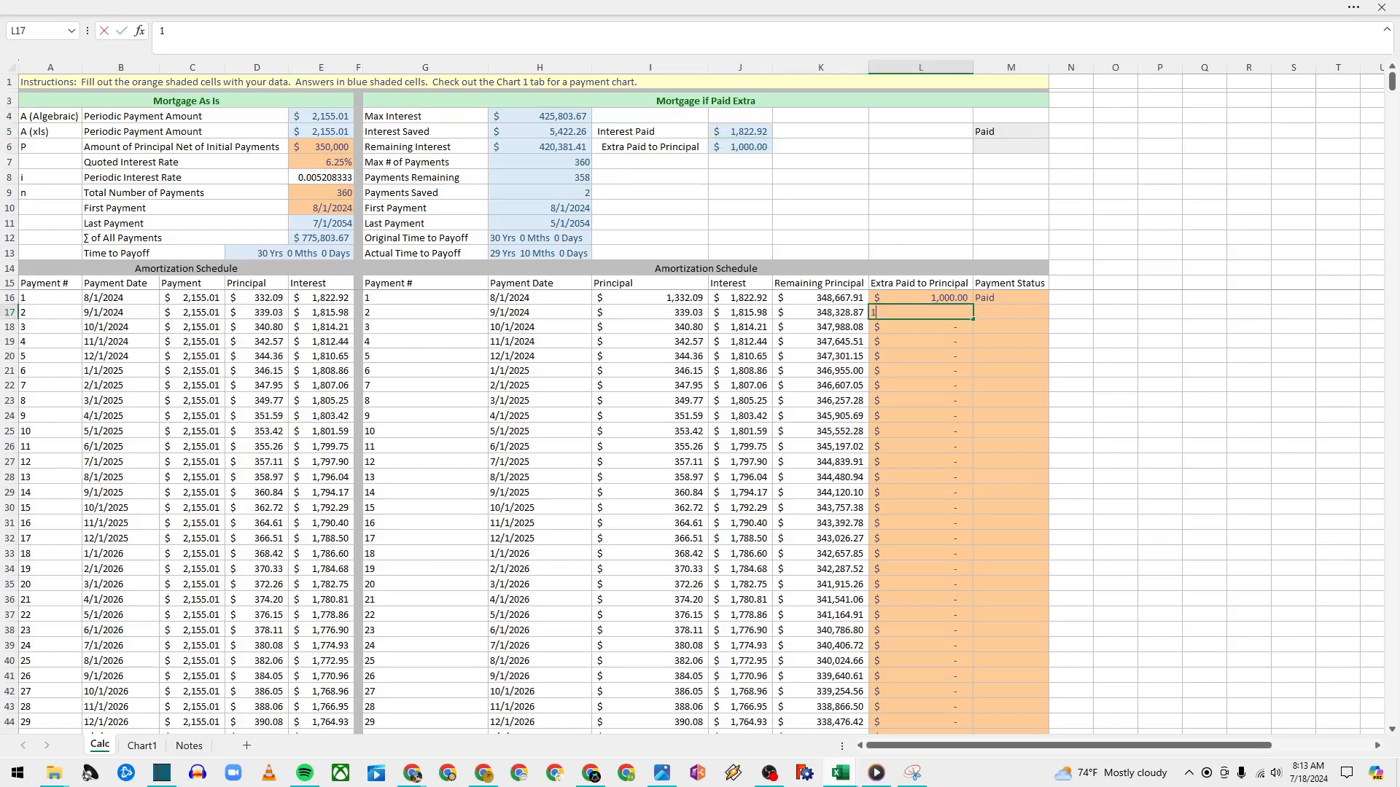
{"action": "type", "text": ",000"}
{"action": "key", "text": "Return"}
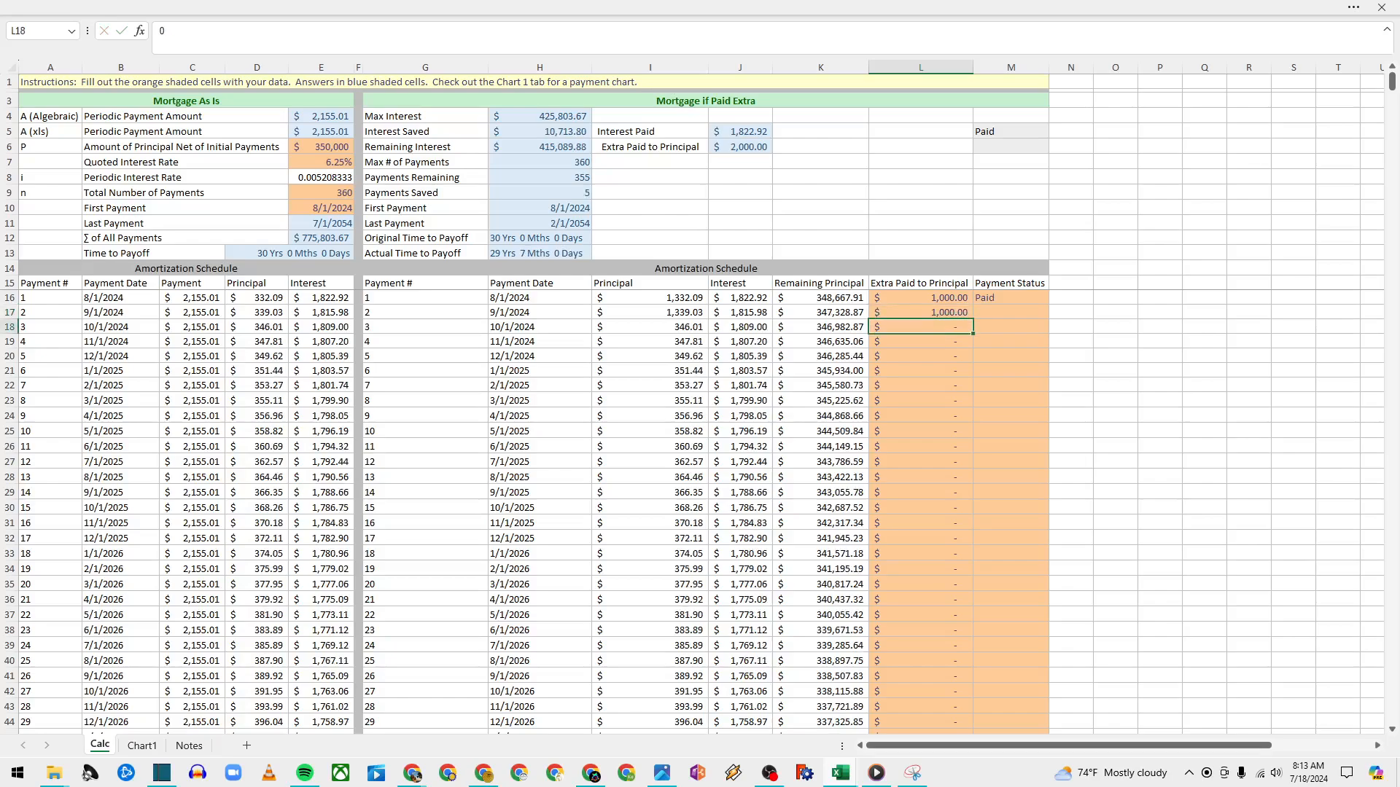
Mark payment 2's status as Paid
{"action": "left_click", "coordinate": [1010, 298]}
{"action": "left_click", "coordinate": [1011, 313]}
{"action": "left_click", "coordinate": [1055, 312]}
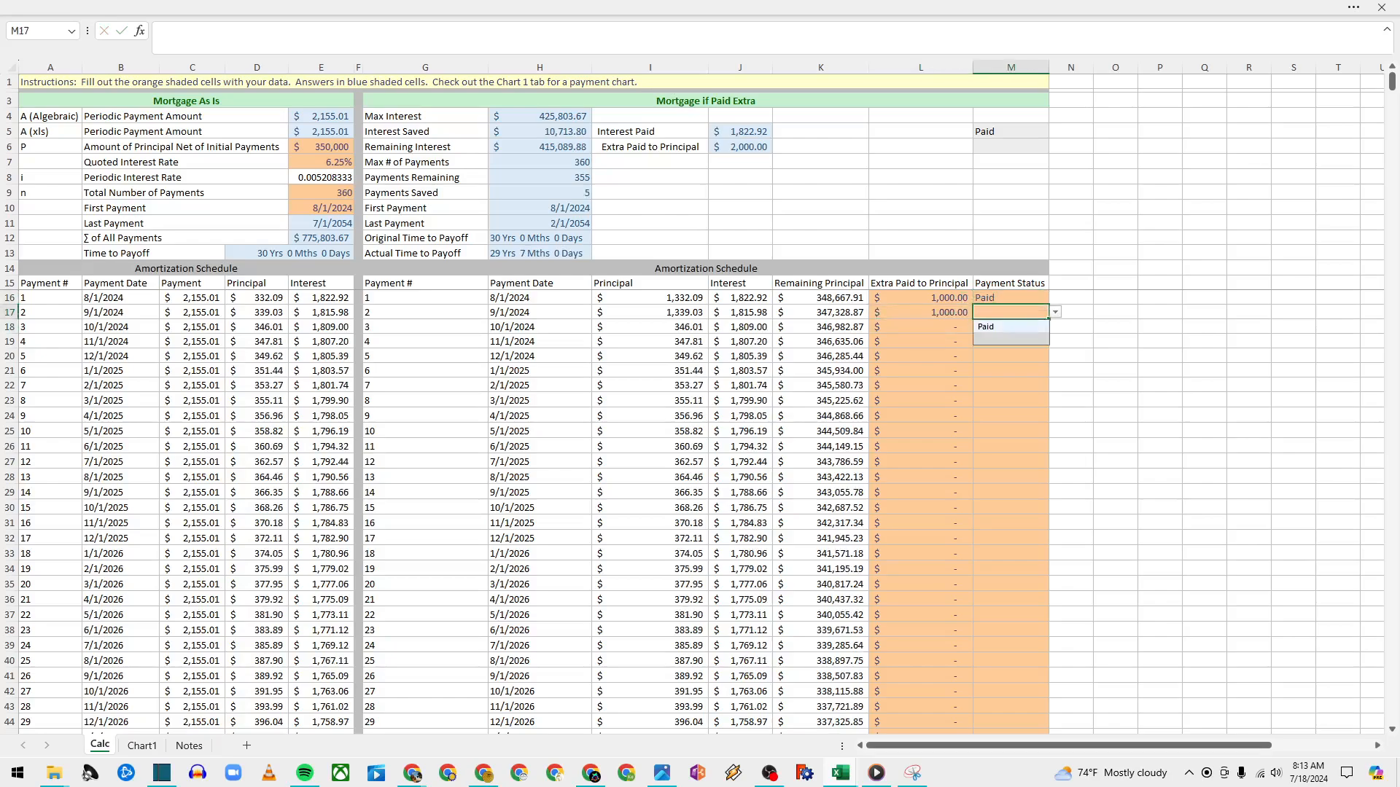
{"action": "left_click", "coordinate": [986, 327]}
{"action": "left_click", "coordinate": [820, 208]}
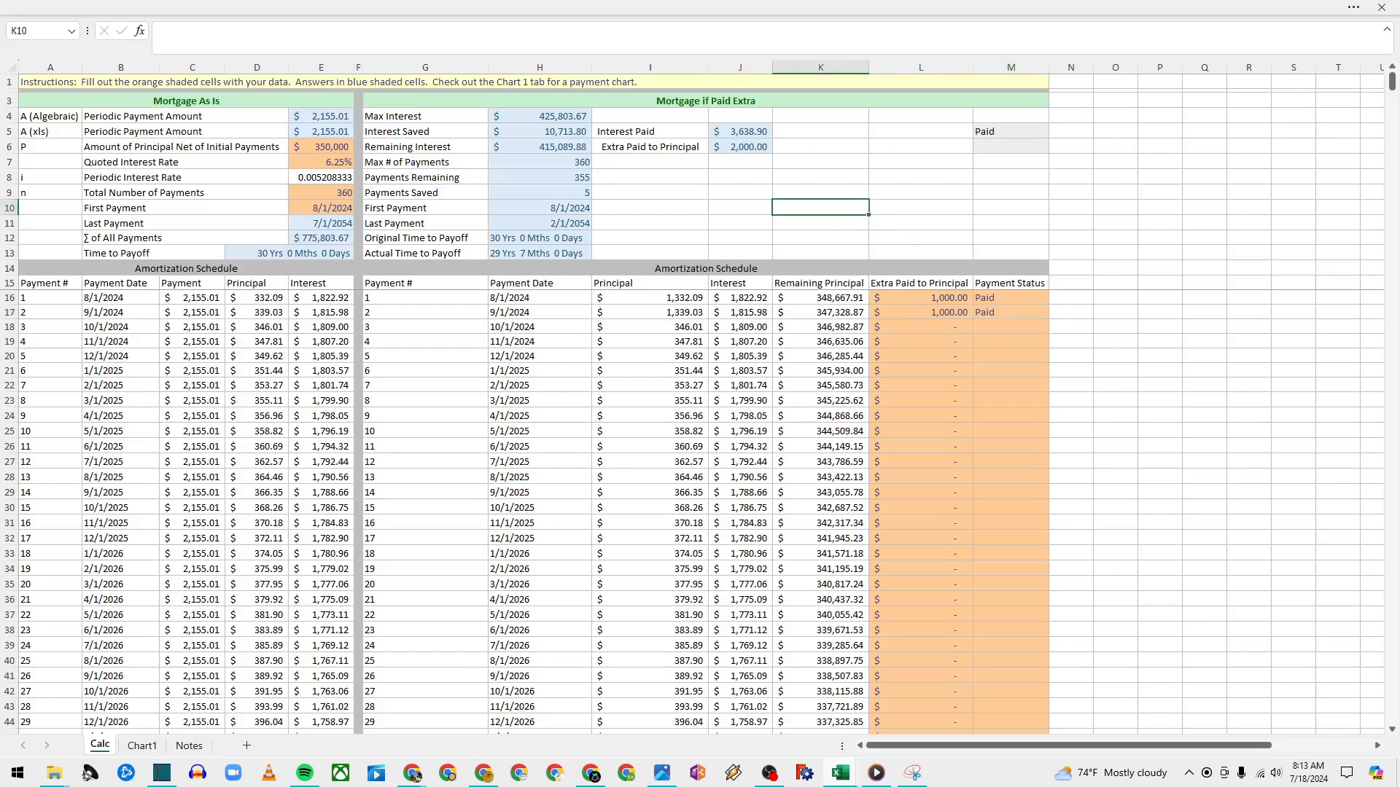
Compare the first two extra payments and their interest with the extra paid, interest paid, interest saved and payments saved totals
{"action": "left_click", "coordinate": [740, 147]}
{"action": "left_click_drag", "start_coordinate": [920, 297], "coordinate": [920, 312]}
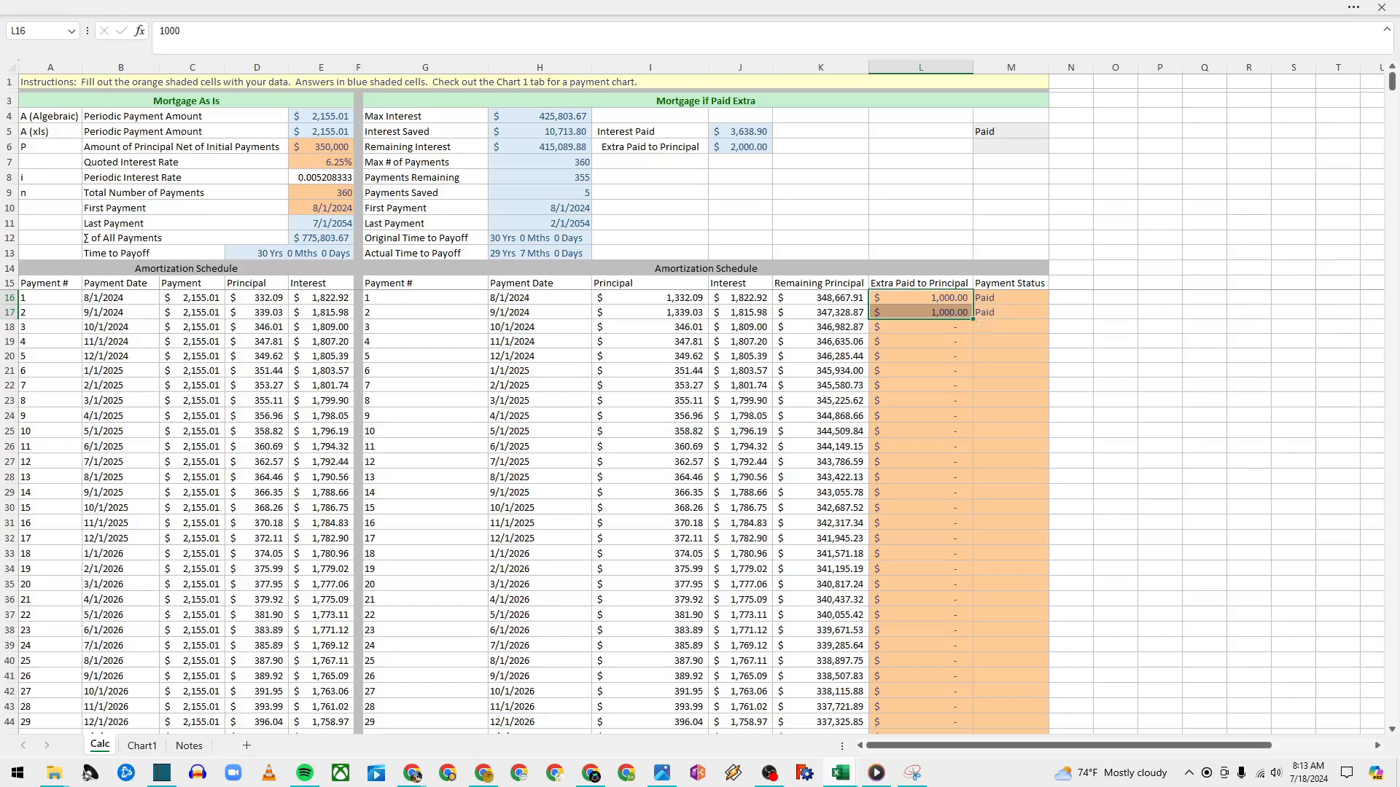
{"action": "left_click_drag", "start_coordinate": [740, 297], "coordinate": [740, 312]}
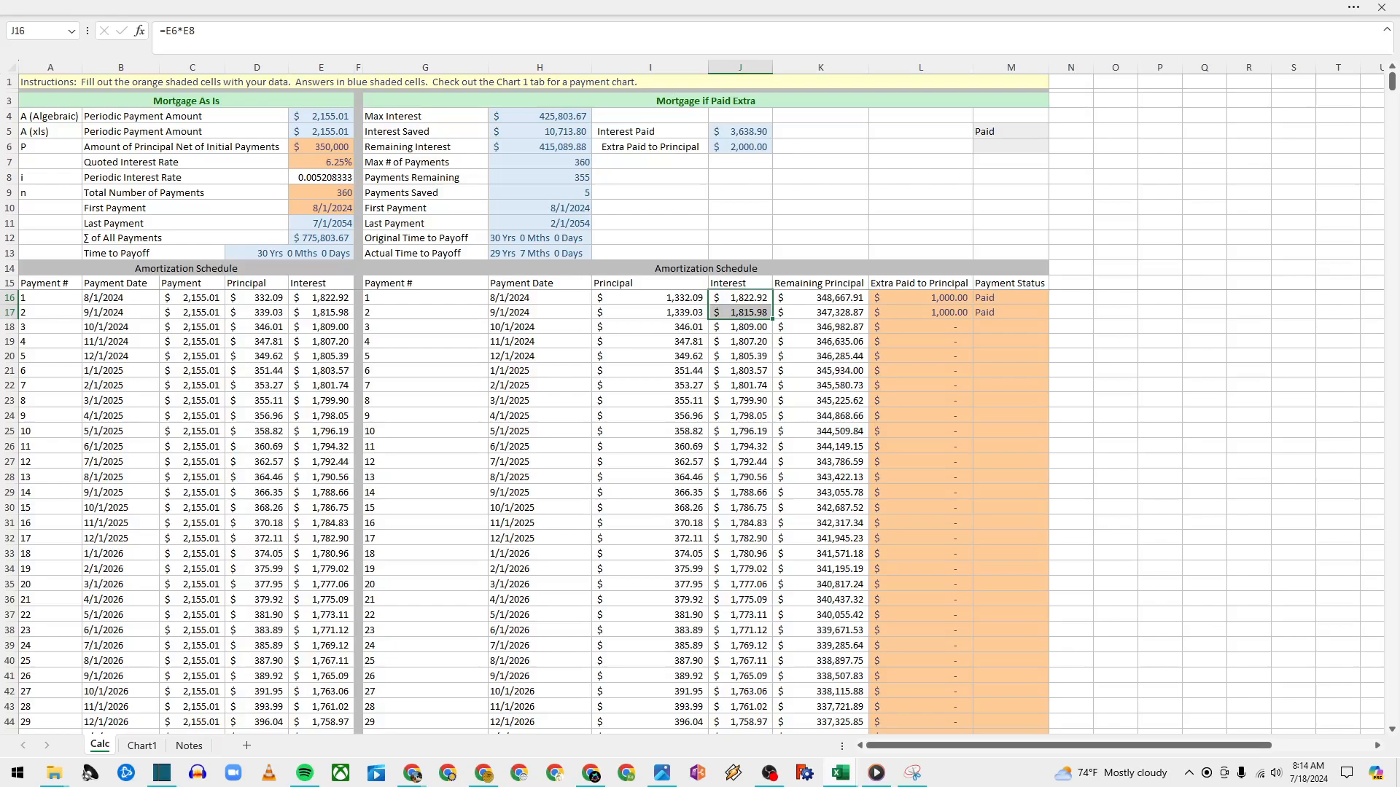
{"action": "left_click", "coordinate": [740, 132]}
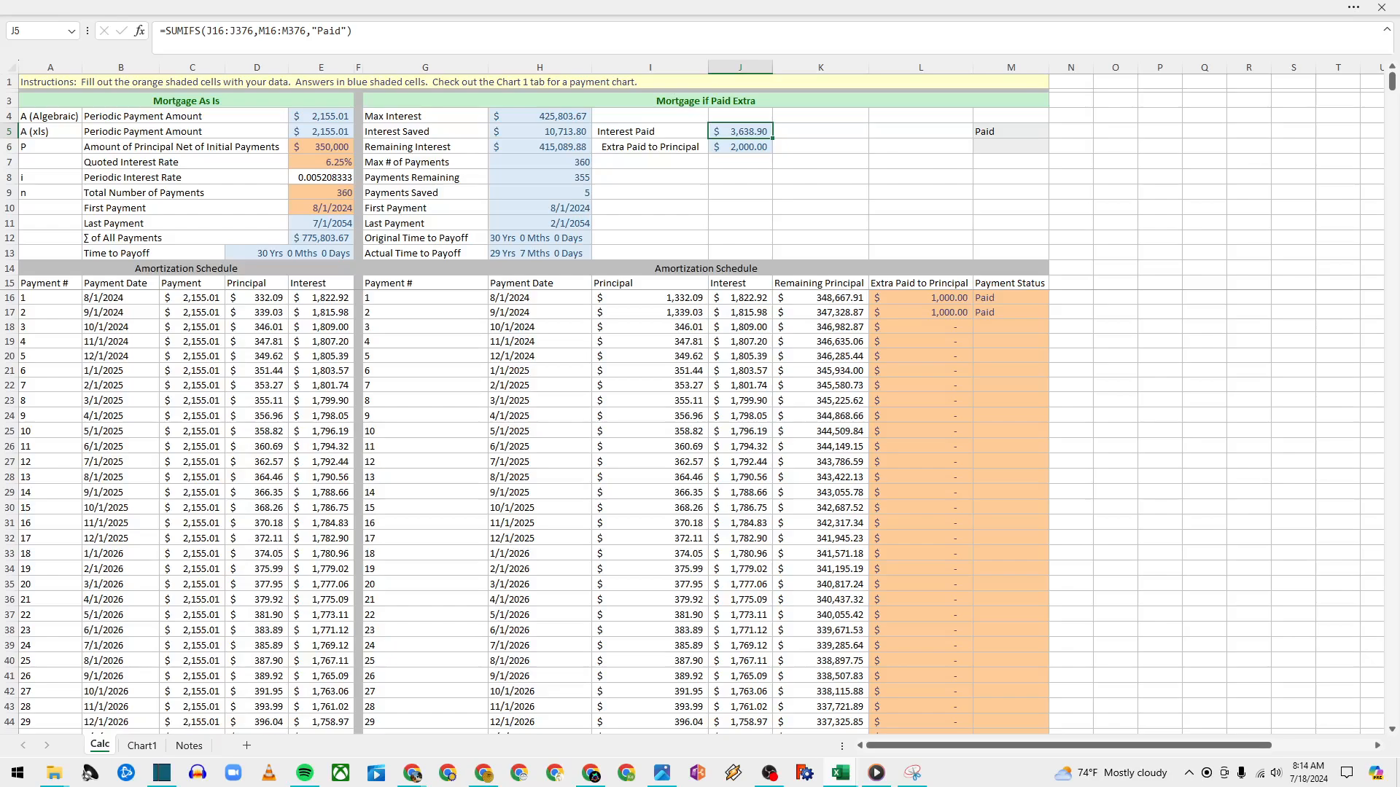
{"action": "left_click", "coordinate": [920, 313]}
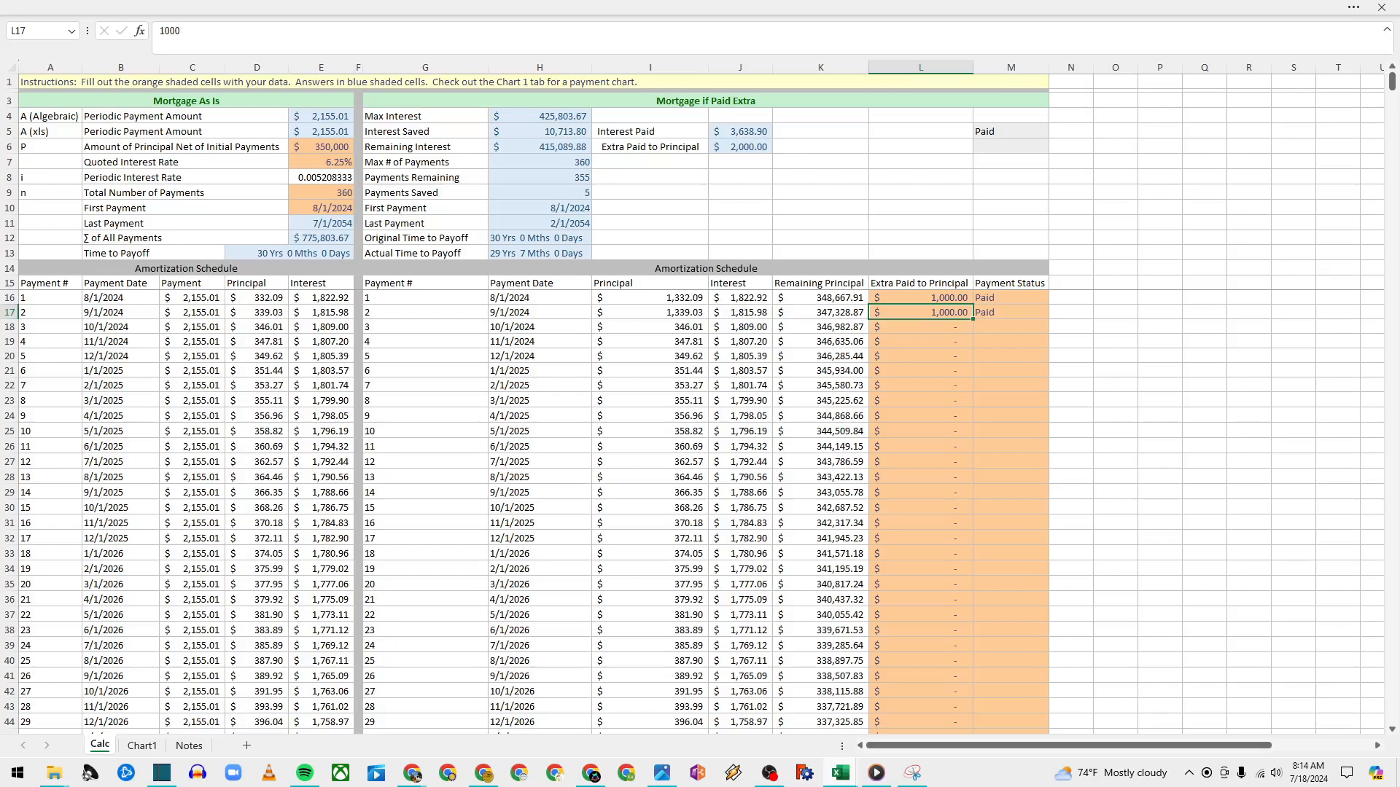
{"action": "left_click", "coordinate": [540, 132]}
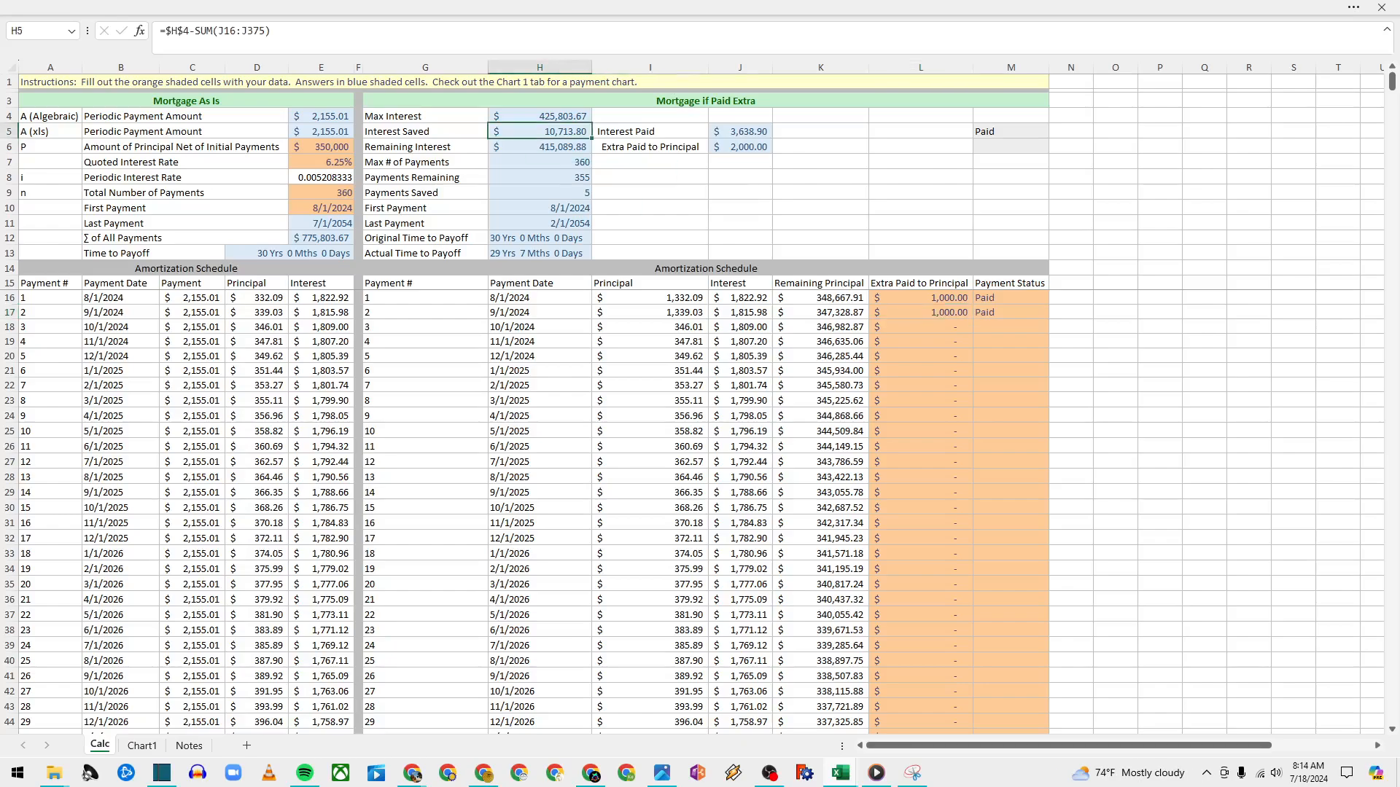
{"action": "left_click", "coordinate": [540, 194]}
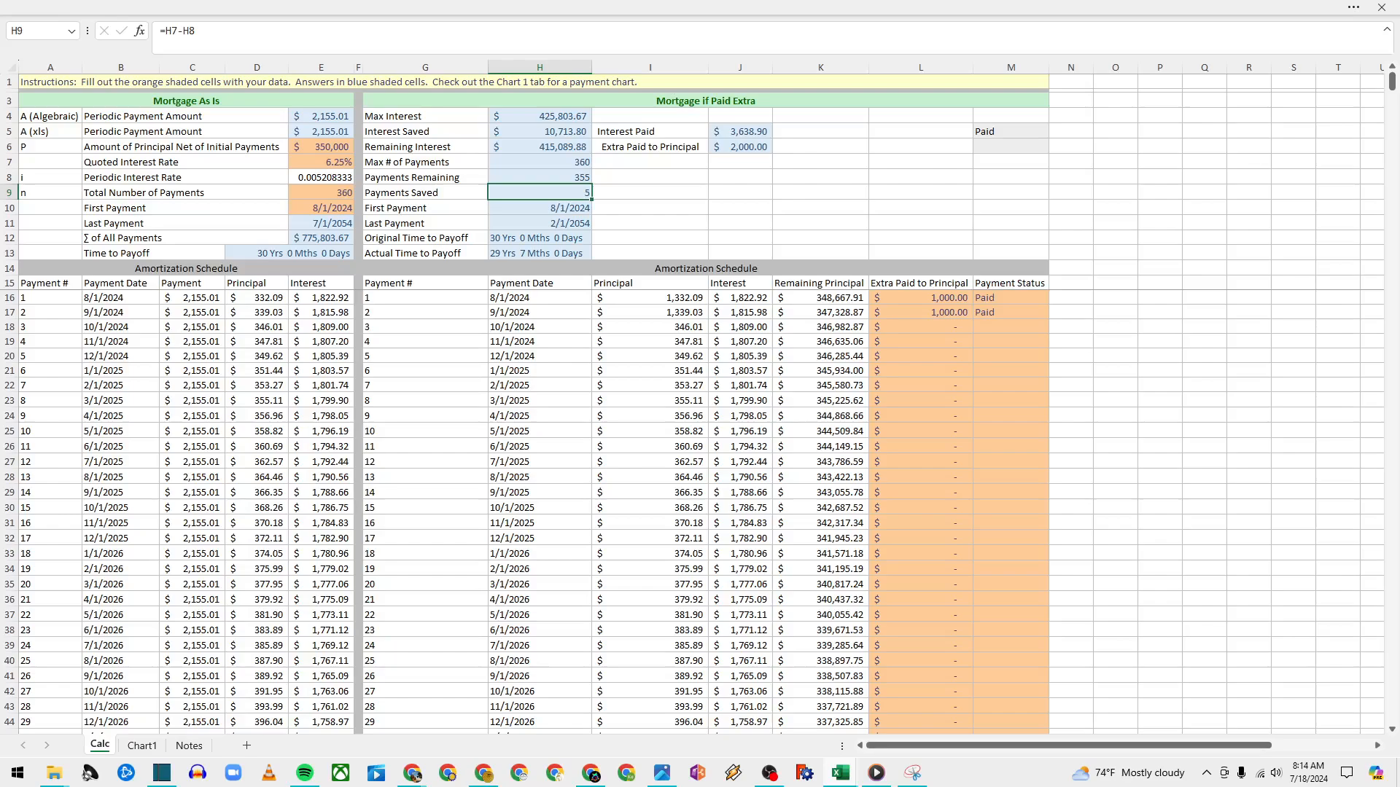
Clear the Paid status from payments 2 and 1 by choosing the blank option for each
{"action": "left_click", "coordinate": [1010, 312]}
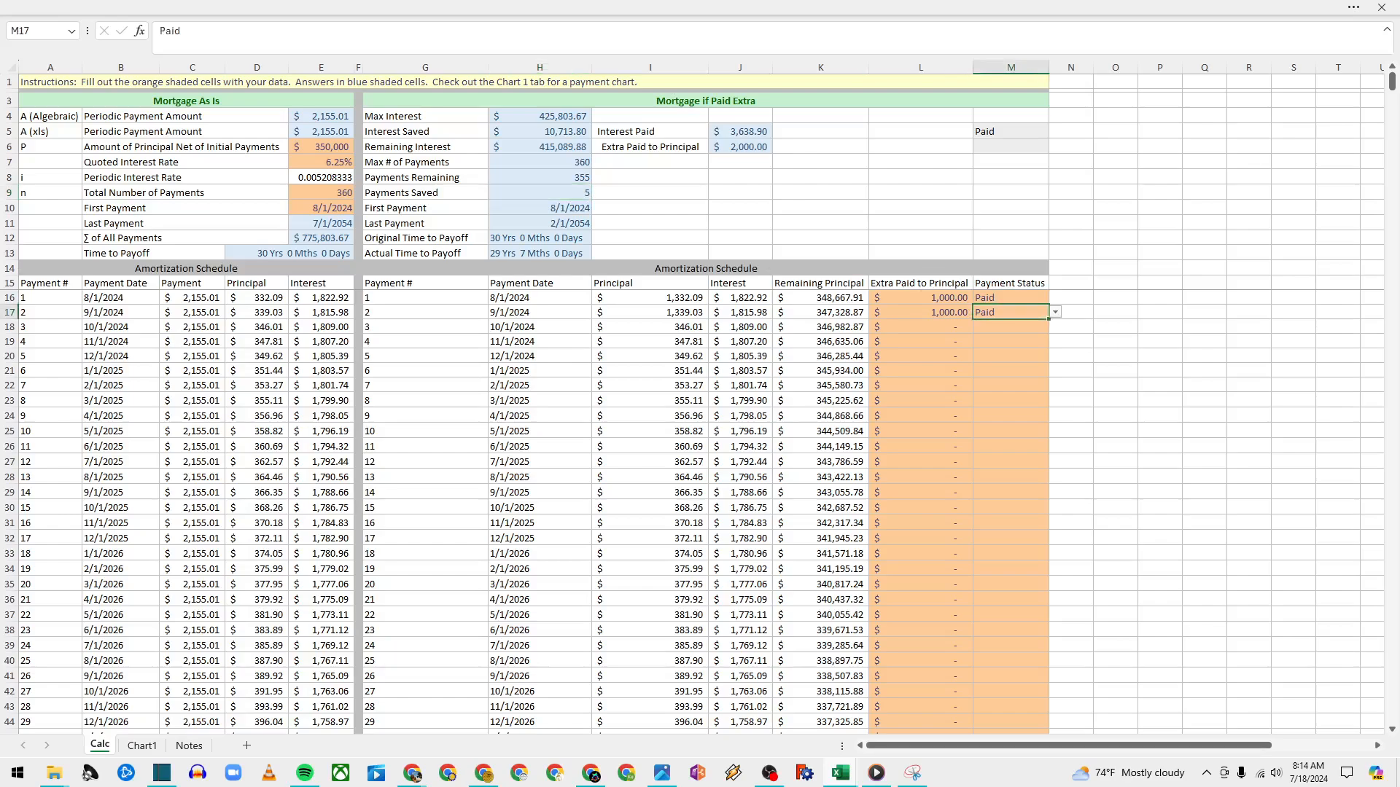
{"action": "left_click", "coordinate": [1055, 312]}
{"action": "left_click", "coordinate": [1011, 339]}
{"action": "left_click", "coordinate": [1010, 298]}
{"action": "left_click", "coordinate": [1055, 297]}
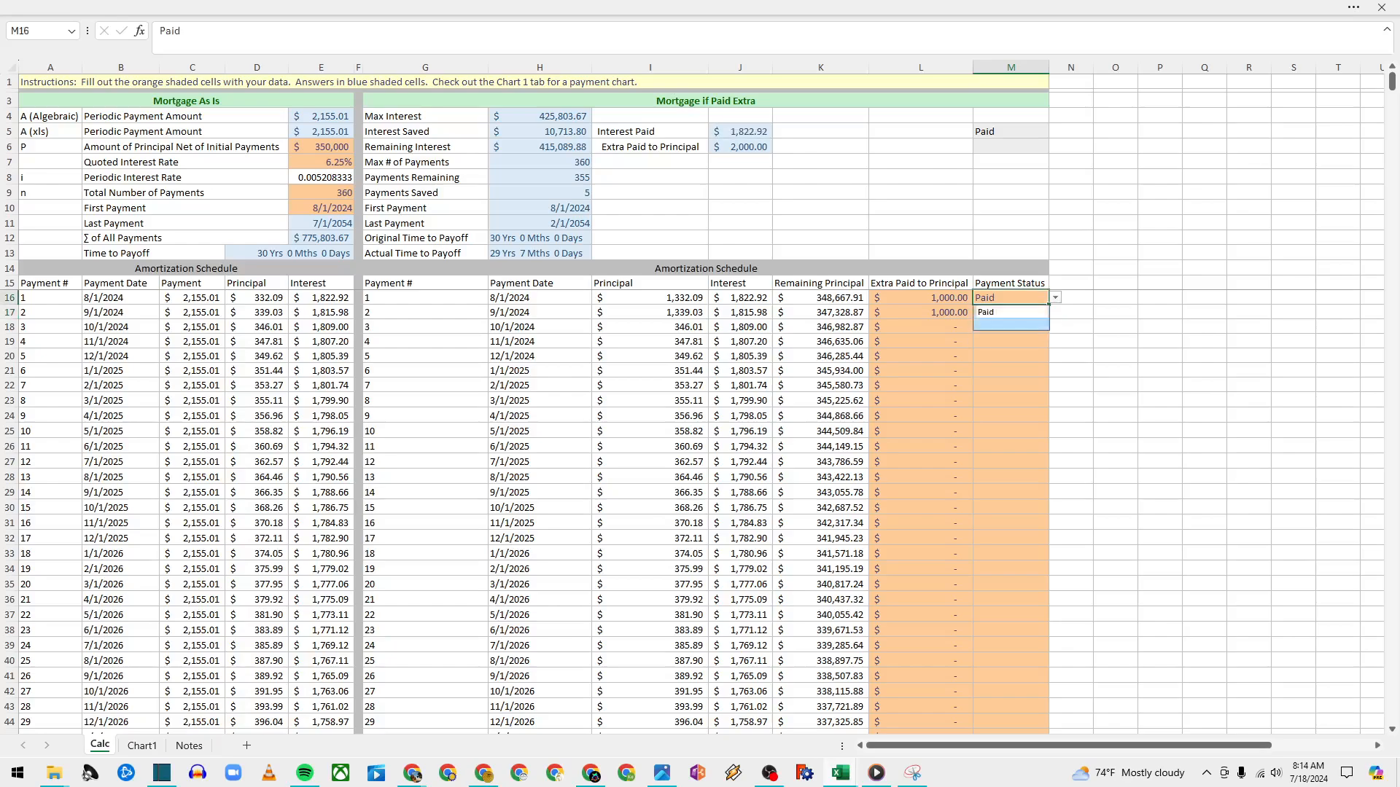
{"action": "left_click", "coordinate": [1011, 324]}
Fill payment 2's extra principal amount of 1,000 down through all the remaining payments
{"action": "left_click", "coordinate": [920, 356]}
{"action": "left_click", "coordinate": [920, 312]}
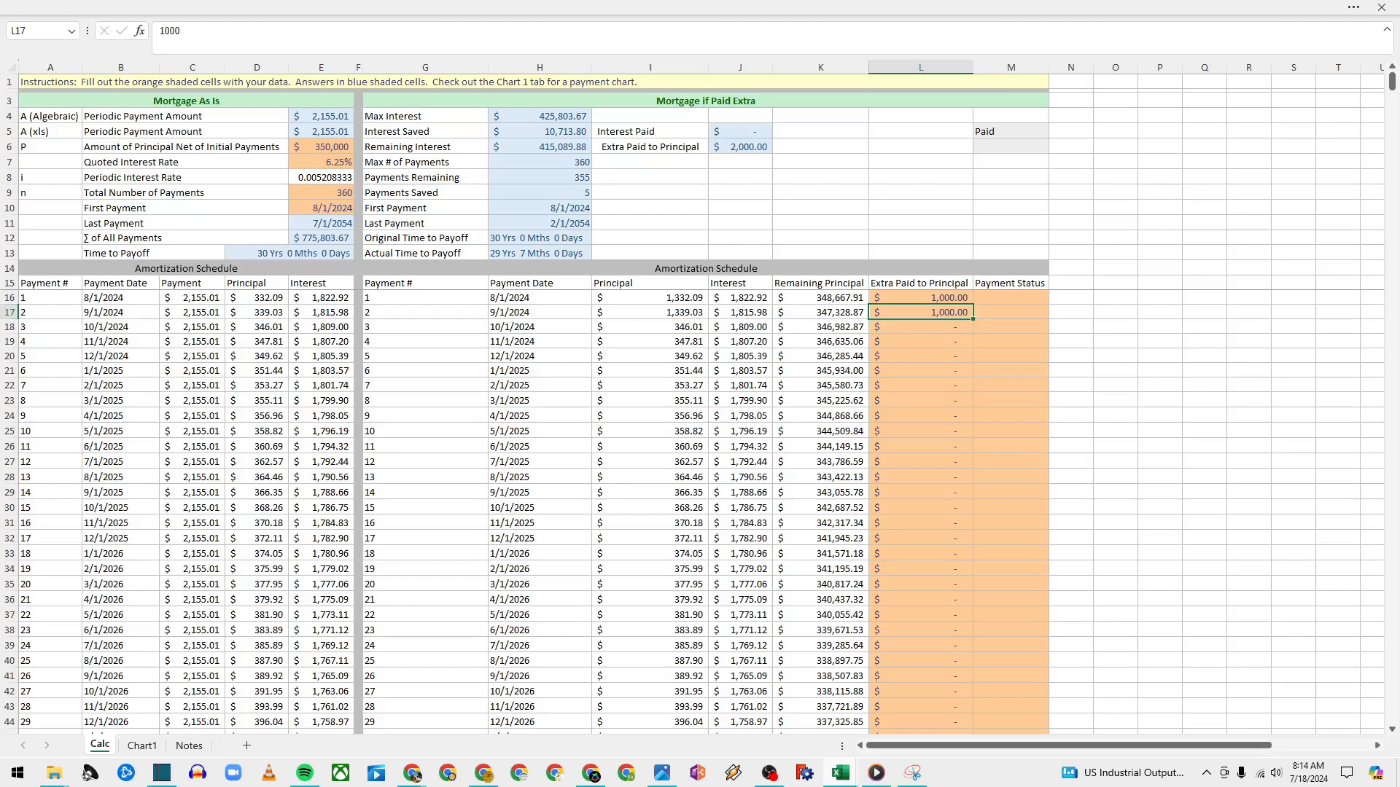
{"action": "double_click", "coordinate": [972, 319]}
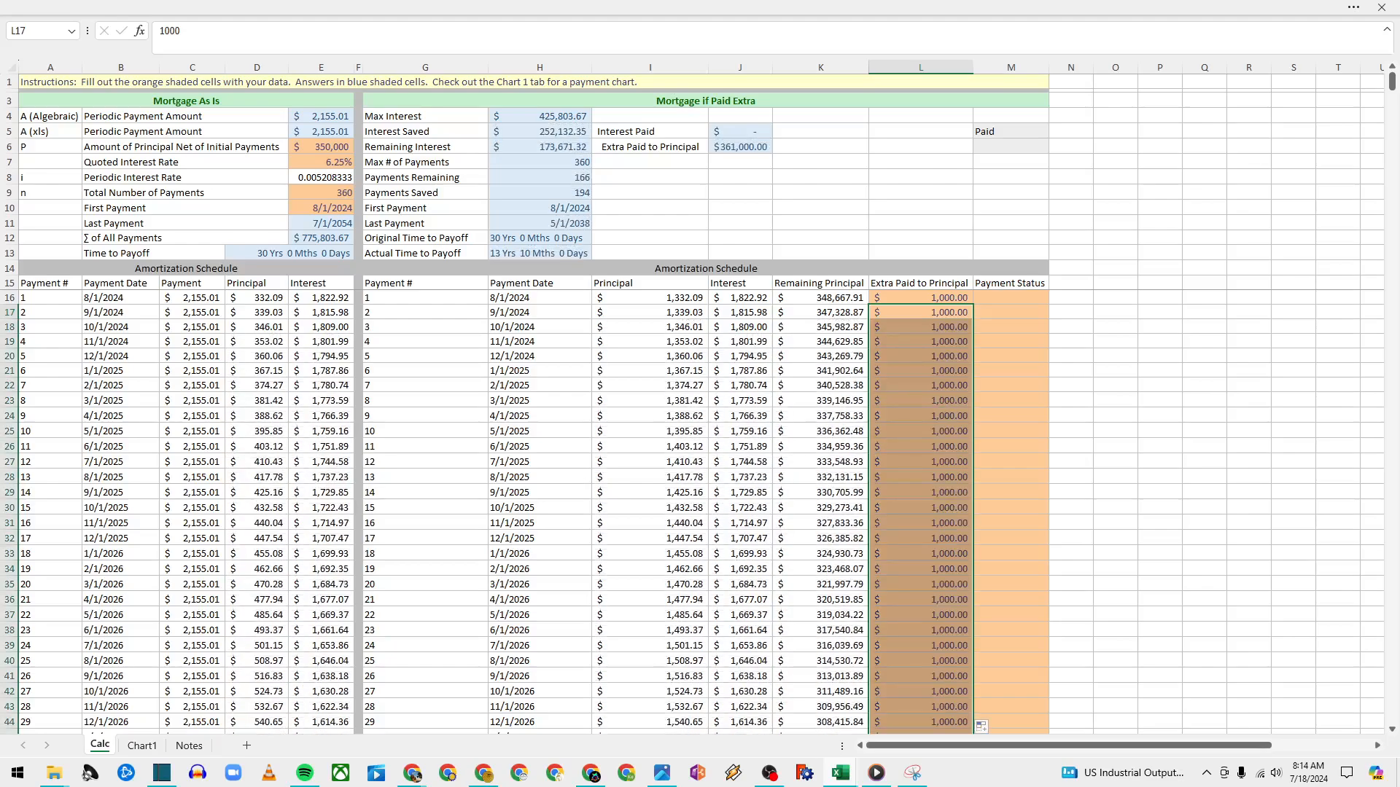
Set the extra principal to 0 for payment 167, just after the loan is paid off, and fill it down the remaining rows
{"action": "left_click", "coordinate": [740, 386]}
{"action": "scroll", "coordinate": [740, 386], "scroll_direction": "down", "scroll_amount": 20}
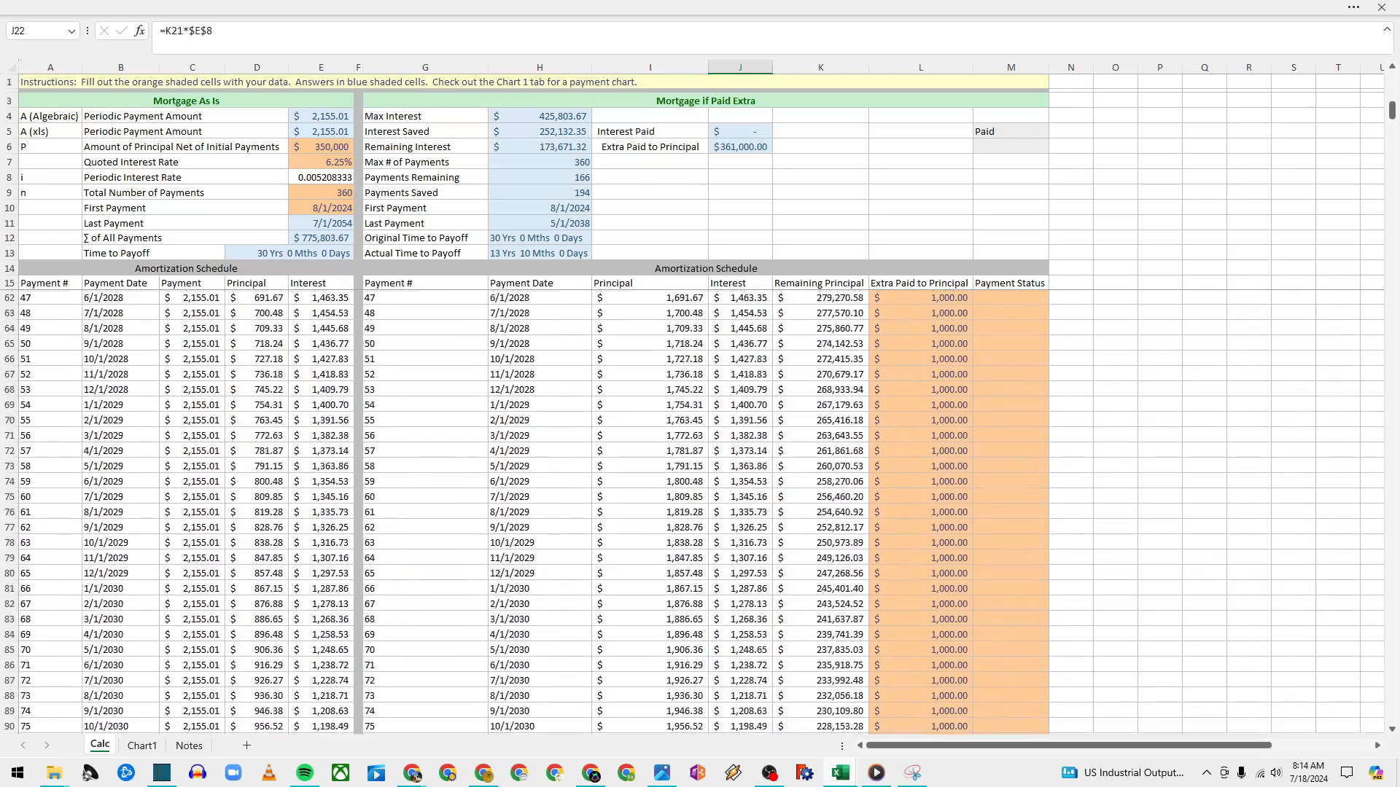
{"action": "scroll", "coordinate": [692, 512], "scroll_direction": "down", "scroll_amount": 20}
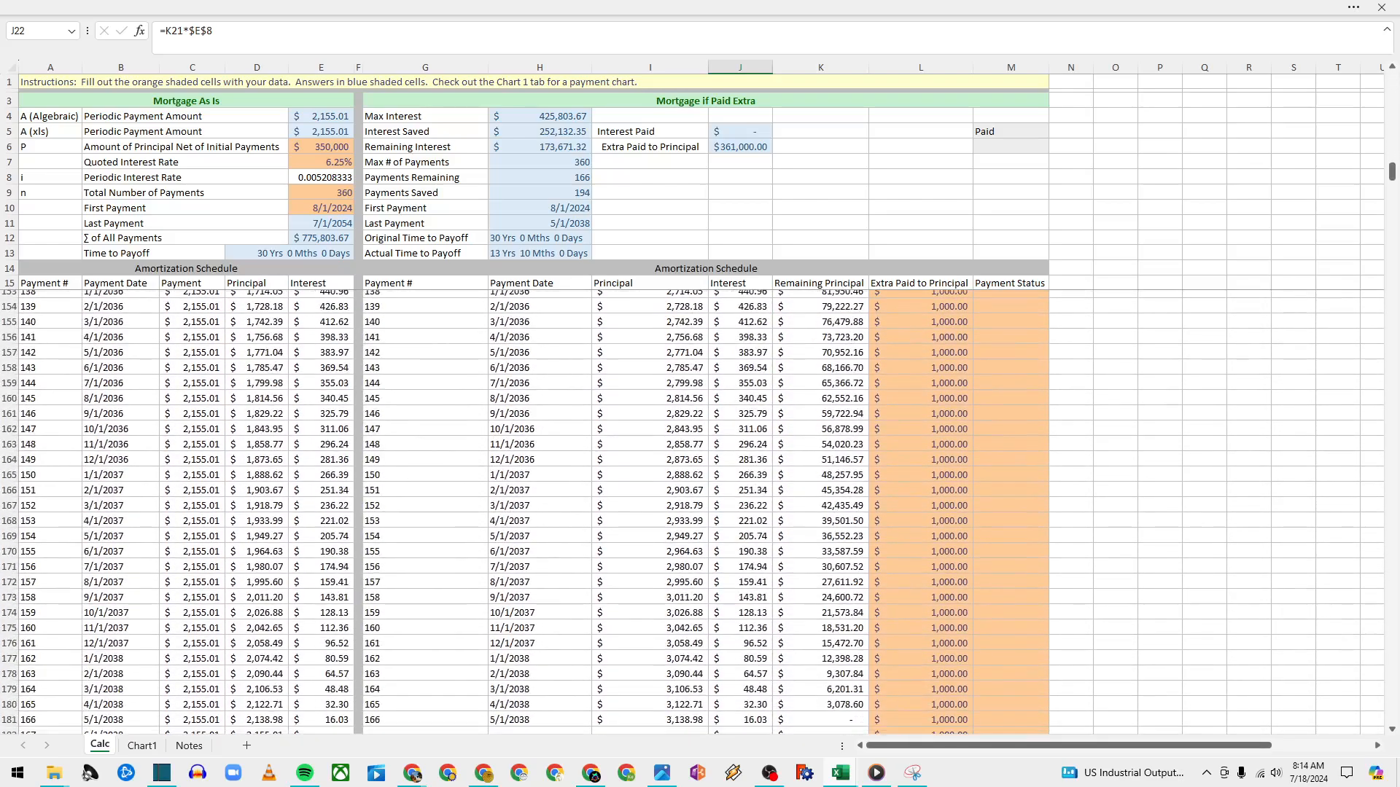
{"action": "left_click", "coordinate": [920, 517]}
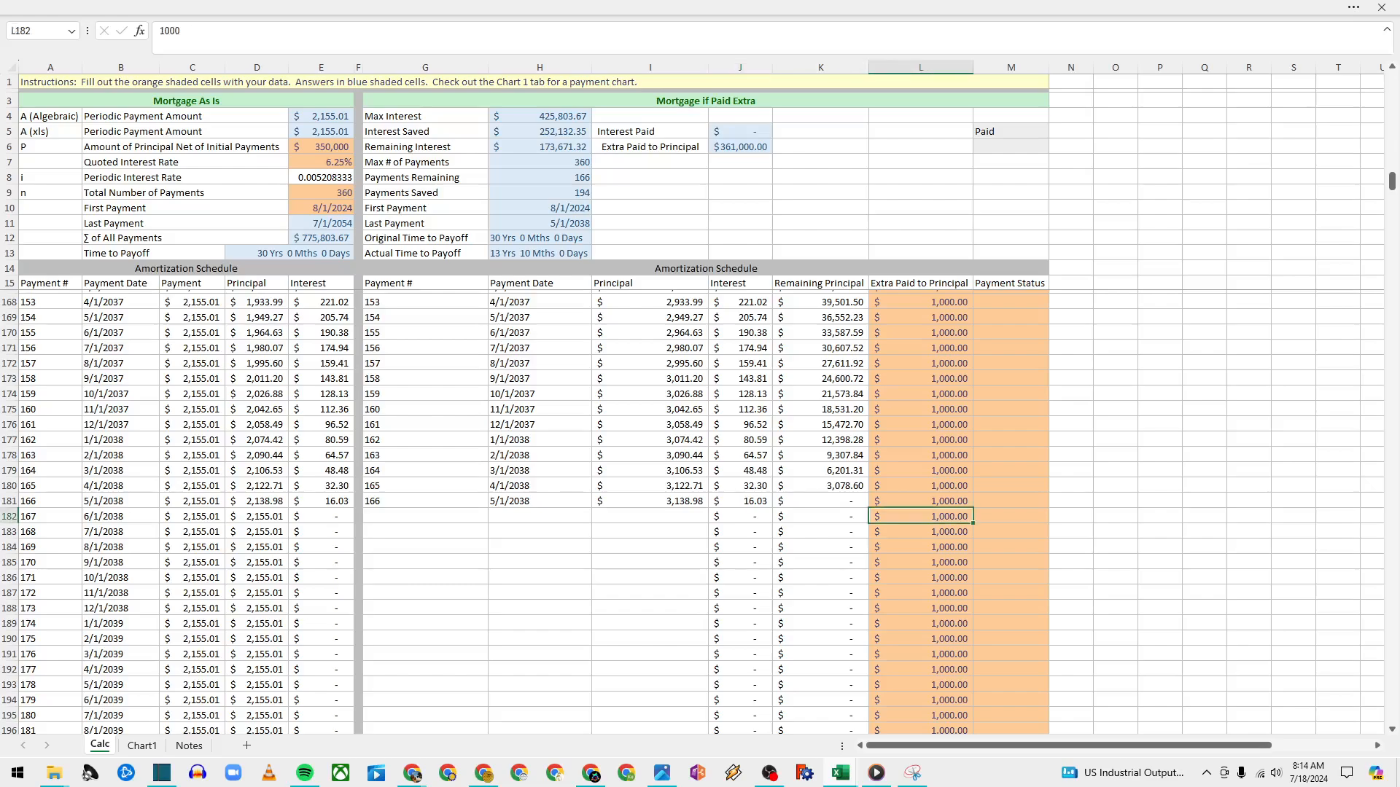
{"action": "type", "text": "0"}
{"action": "key", "text": "Return"}
{"action": "left_click", "coordinate": [920, 517]}
{"action": "double_click", "coordinate": [973, 523]}
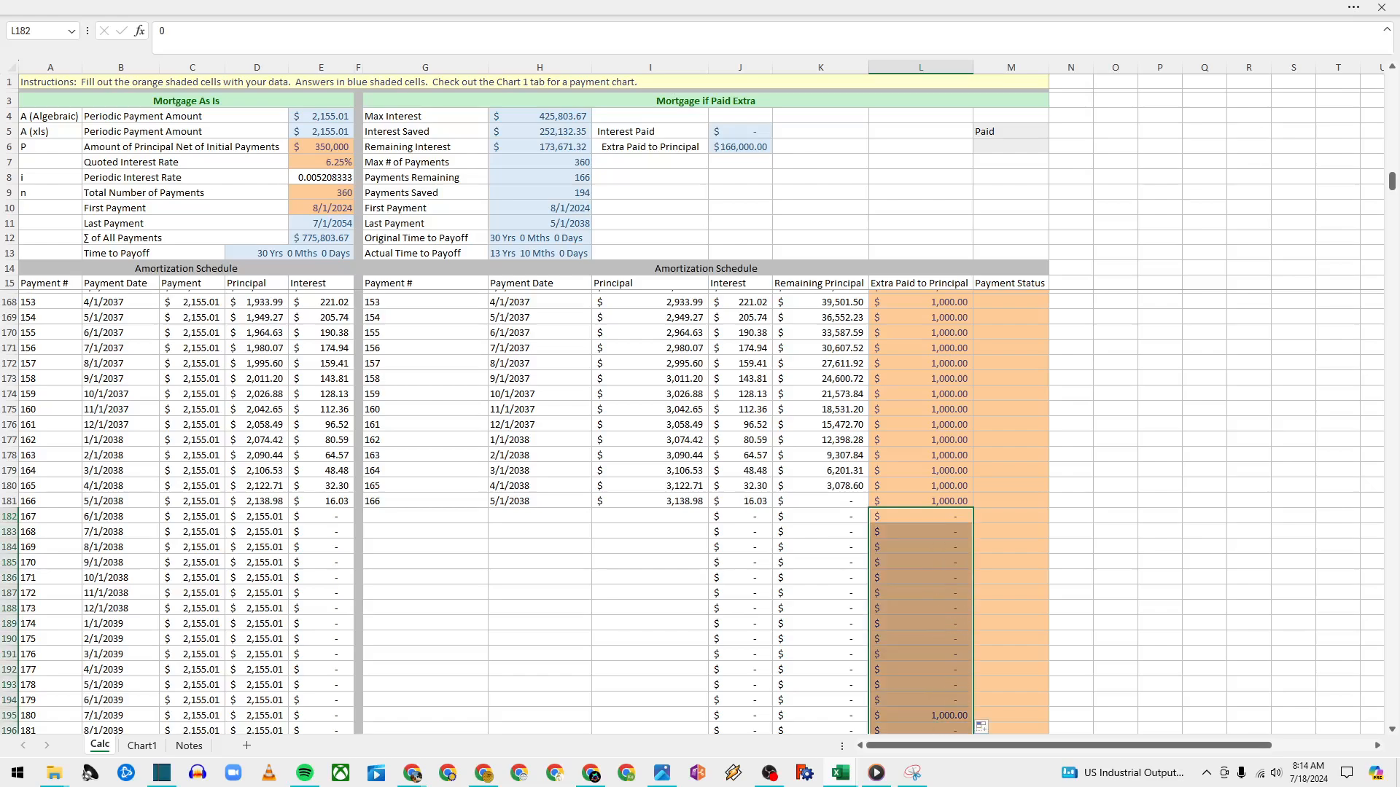
Examine the final payment row, number 166, together with its extra principal and the zeroed extra amounts below it
{"action": "left_click_drag", "start_coordinate": [820, 502], "coordinate": [425, 502]}
{"action": "left_click", "coordinate": [920, 516]}
{"action": "left_click", "coordinate": [920, 502]}
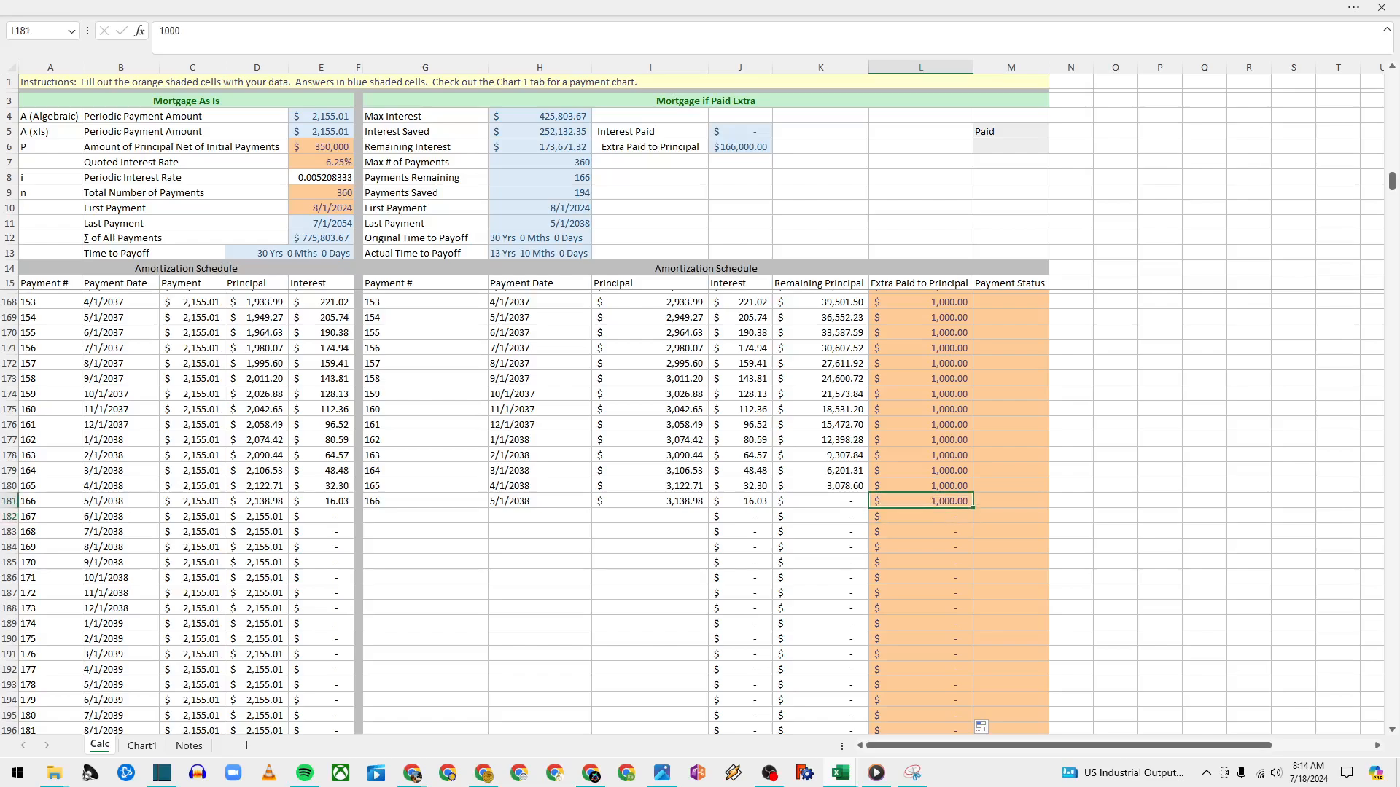
{"action": "left_click_drag", "start_coordinate": [920, 516], "coordinate": [921, 562]}
{"action": "left_click", "coordinate": [920, 501]}
{"action": "left_click", "coordinate": [920, 516]}
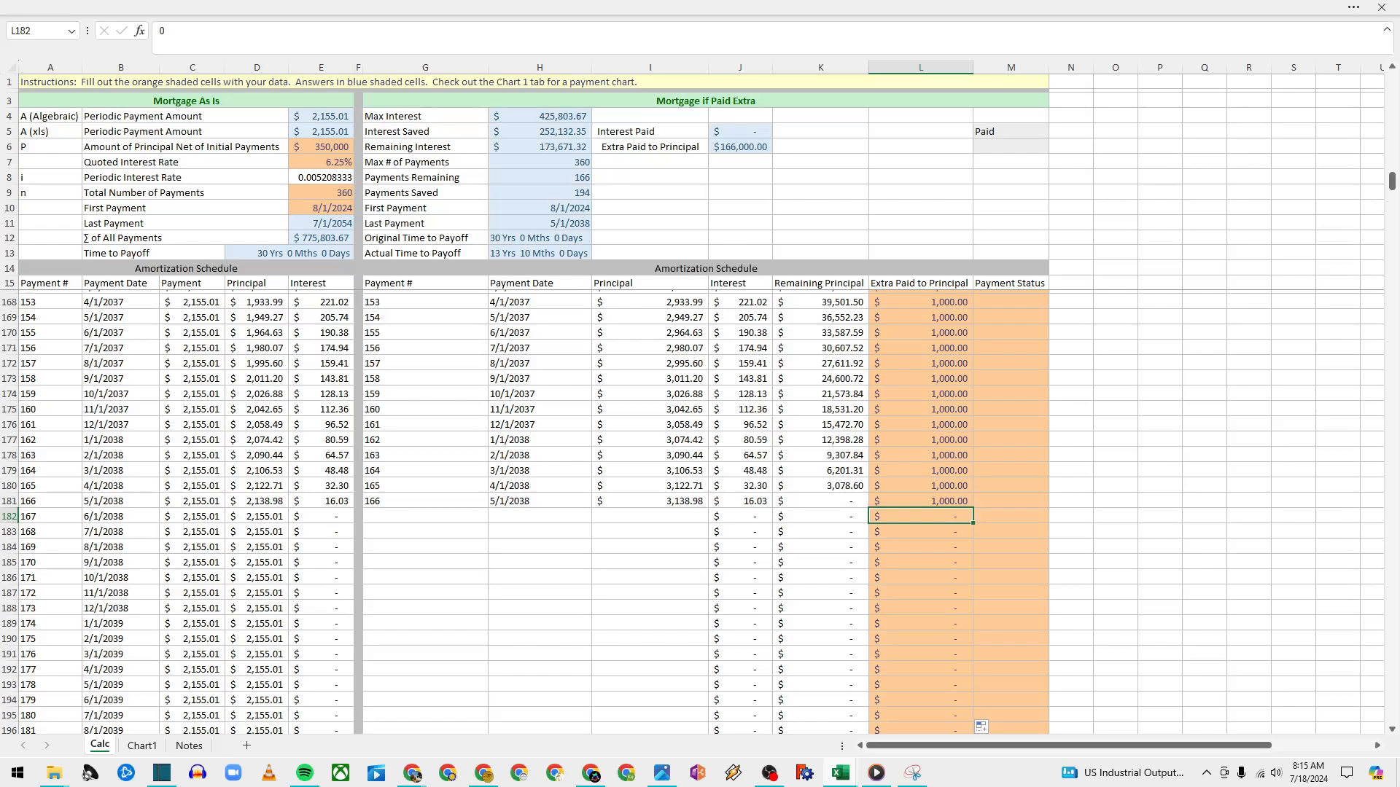
{"action": "left_click_drag", "start_coordinate": [425, 502], "coordinate": [822, 501]}
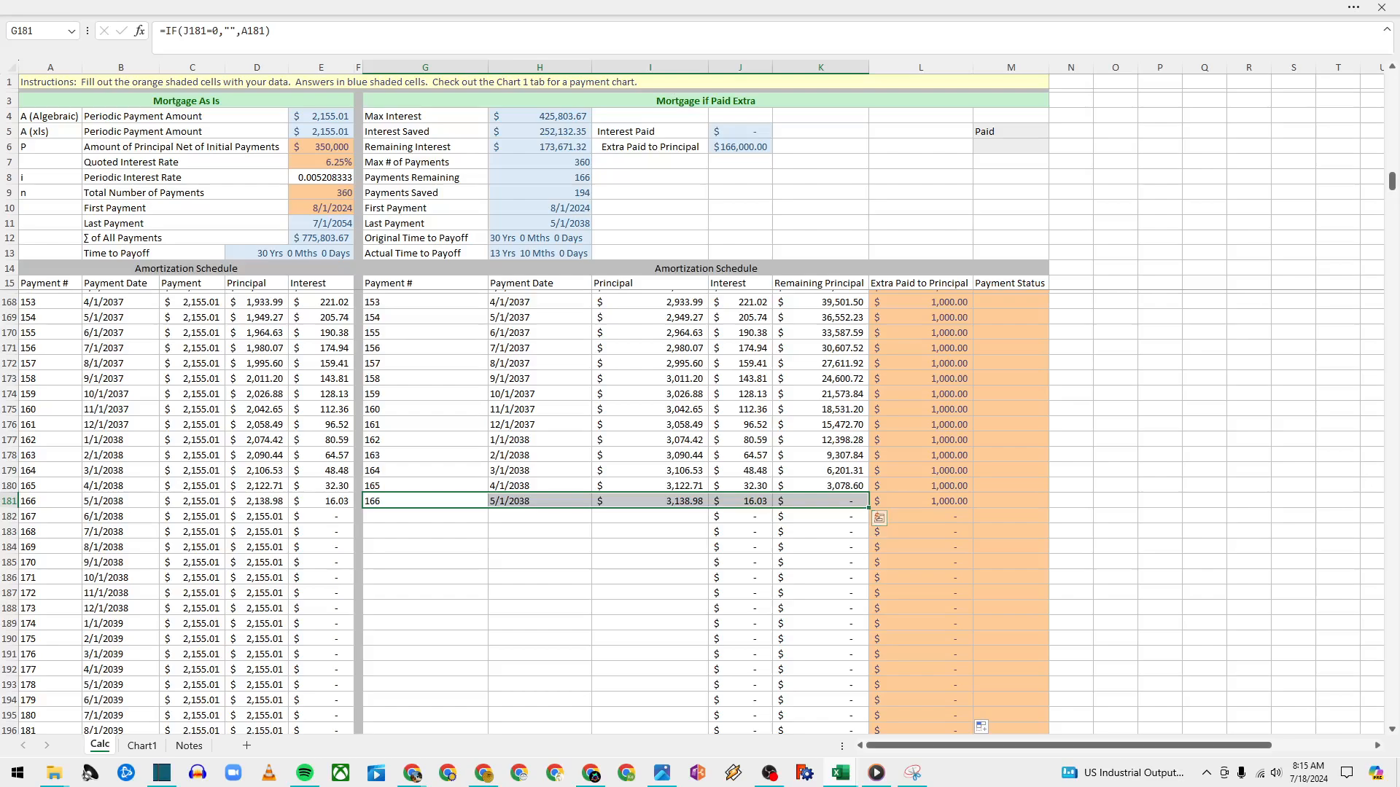
{"action": "left_click", "coordinate": [920, 562]}
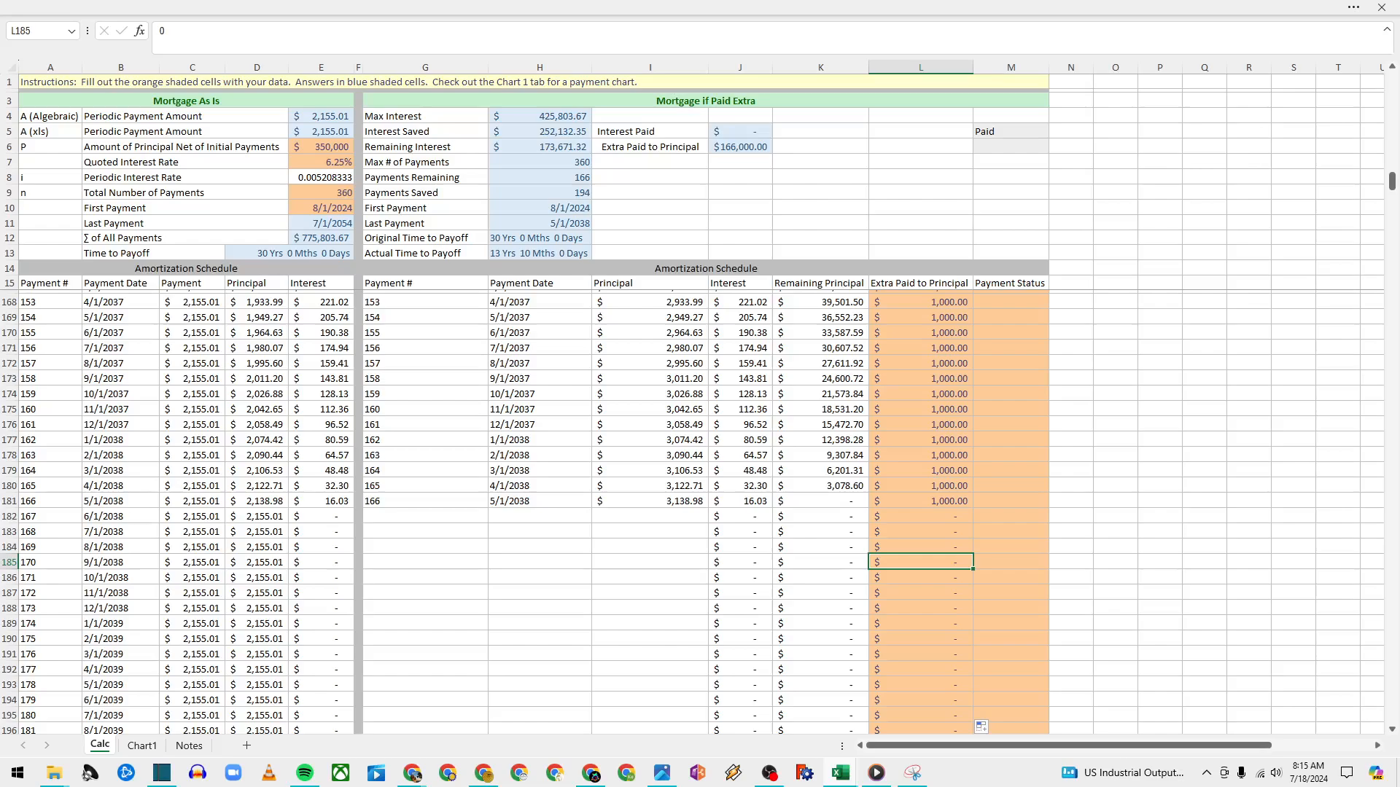
Check the actual time to payoff and the interest saved with 1,000 extra paid monthly
{"action": "left_click", "coordinate": [539, 253]}
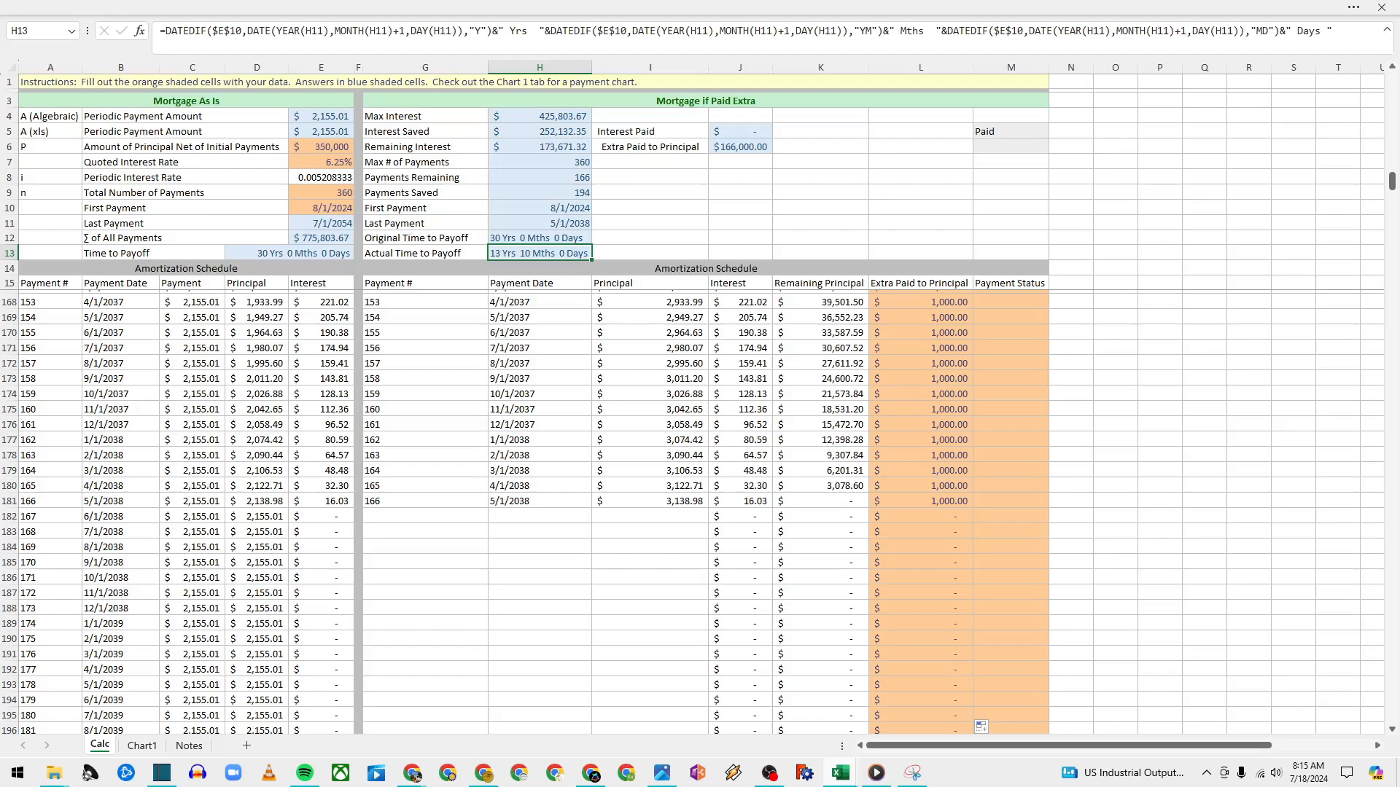
{"action": "left_click", "coordinate": [539, 132]}
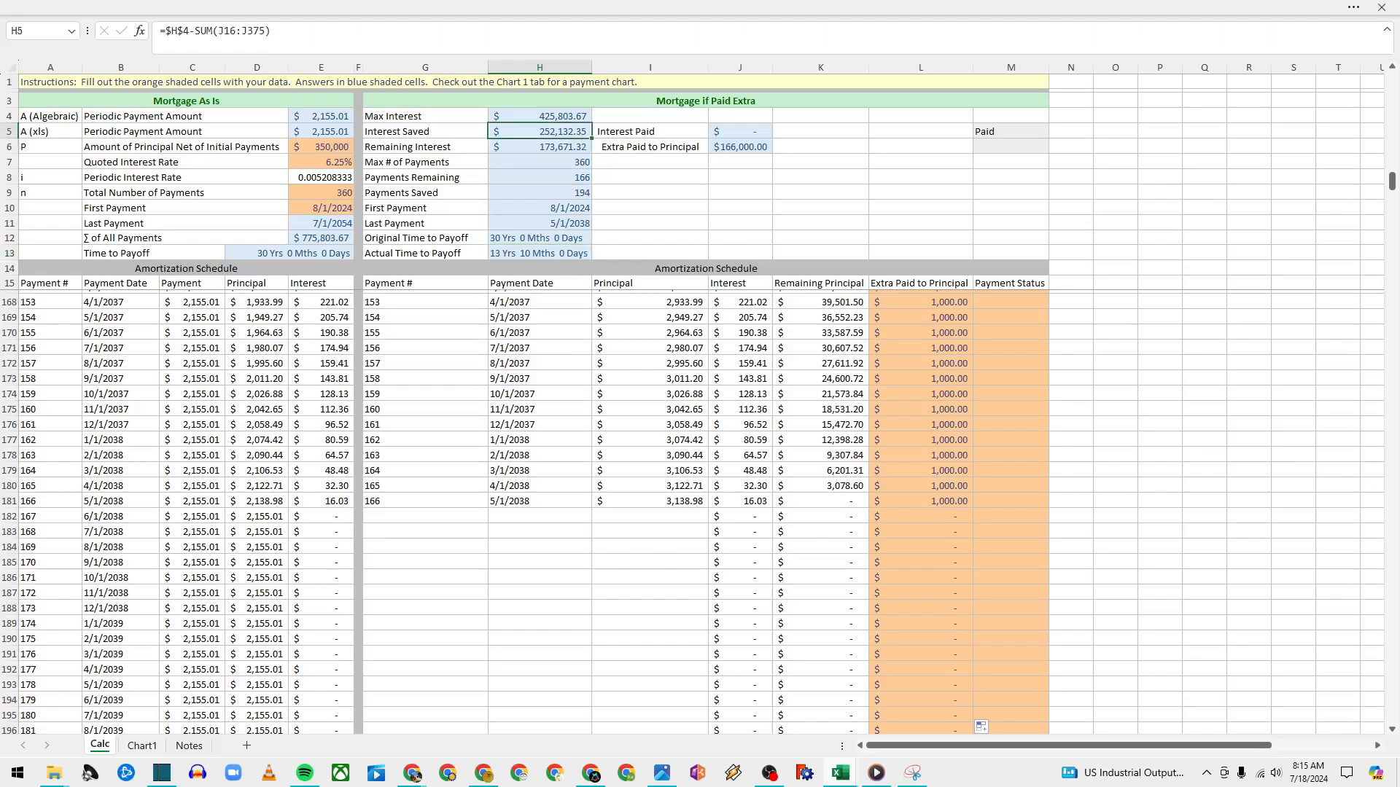
Check the remaining interest in H6 and the first zeroed extra principal amount, at payment 167
{"action": "left_click", "coordinate": [650, 208]}
{"action": "left_click", "coordinate": [539, 147]}
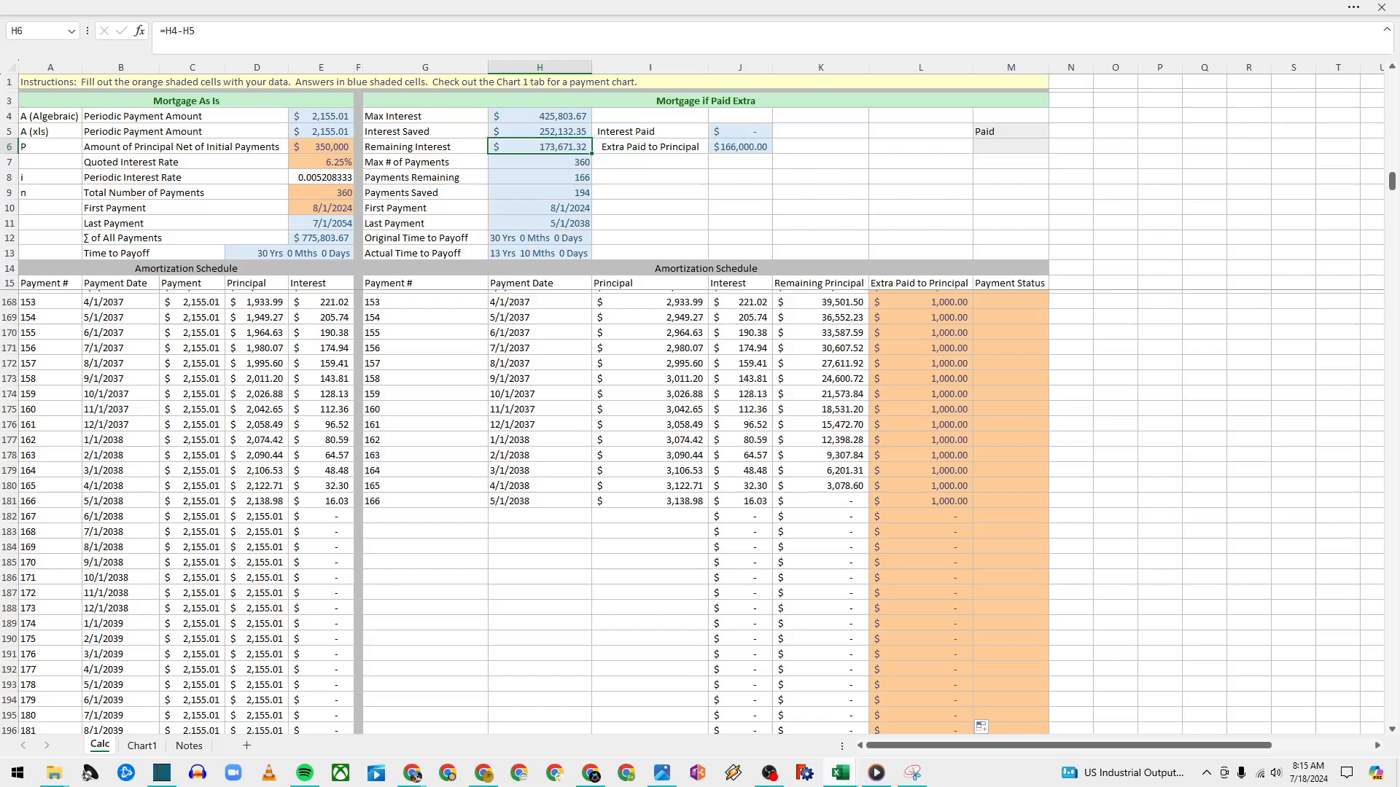
{"action": "scroll", "coordinate": [700, 510], "scroll_direction": "up", "scroll_amount": 2}
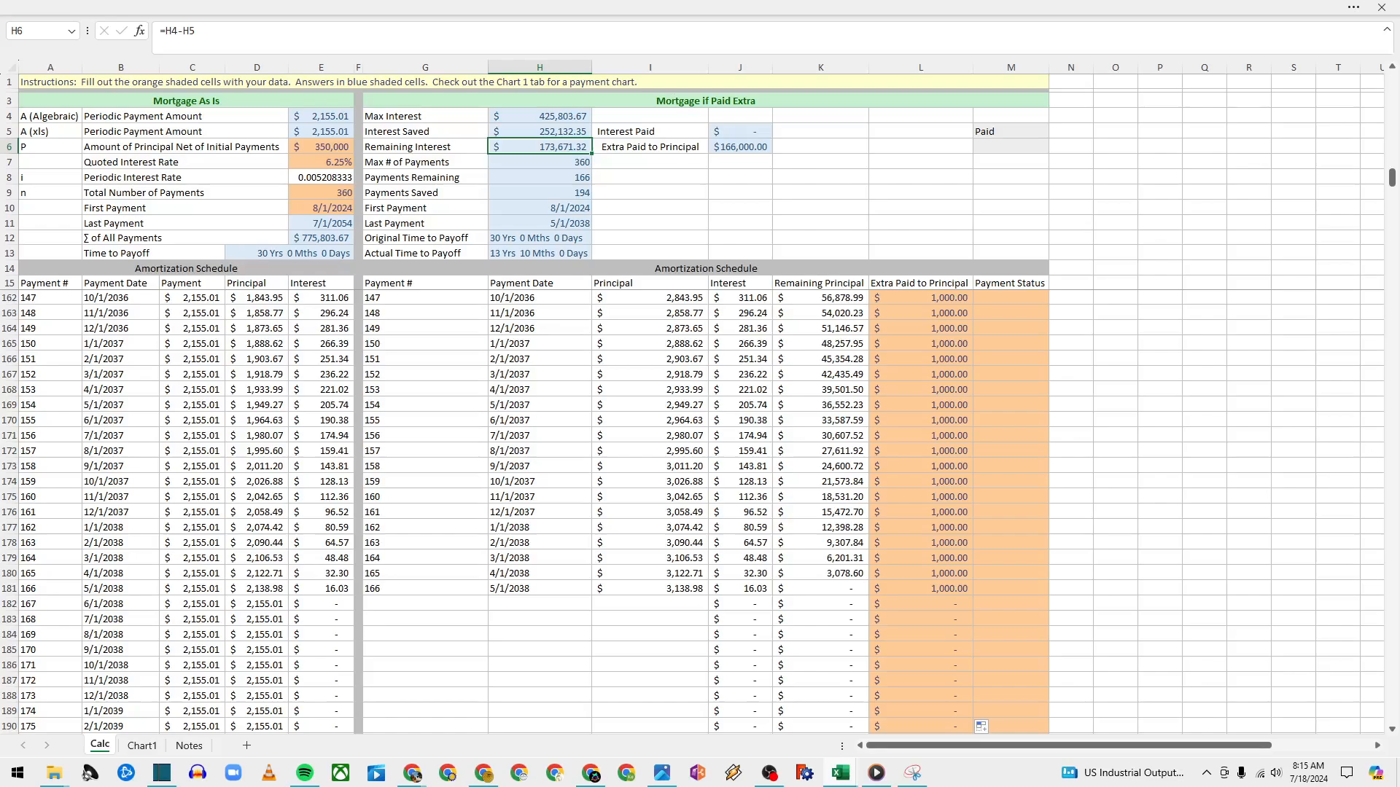
{"action": "left_click", "coordinate": [920, 603]}
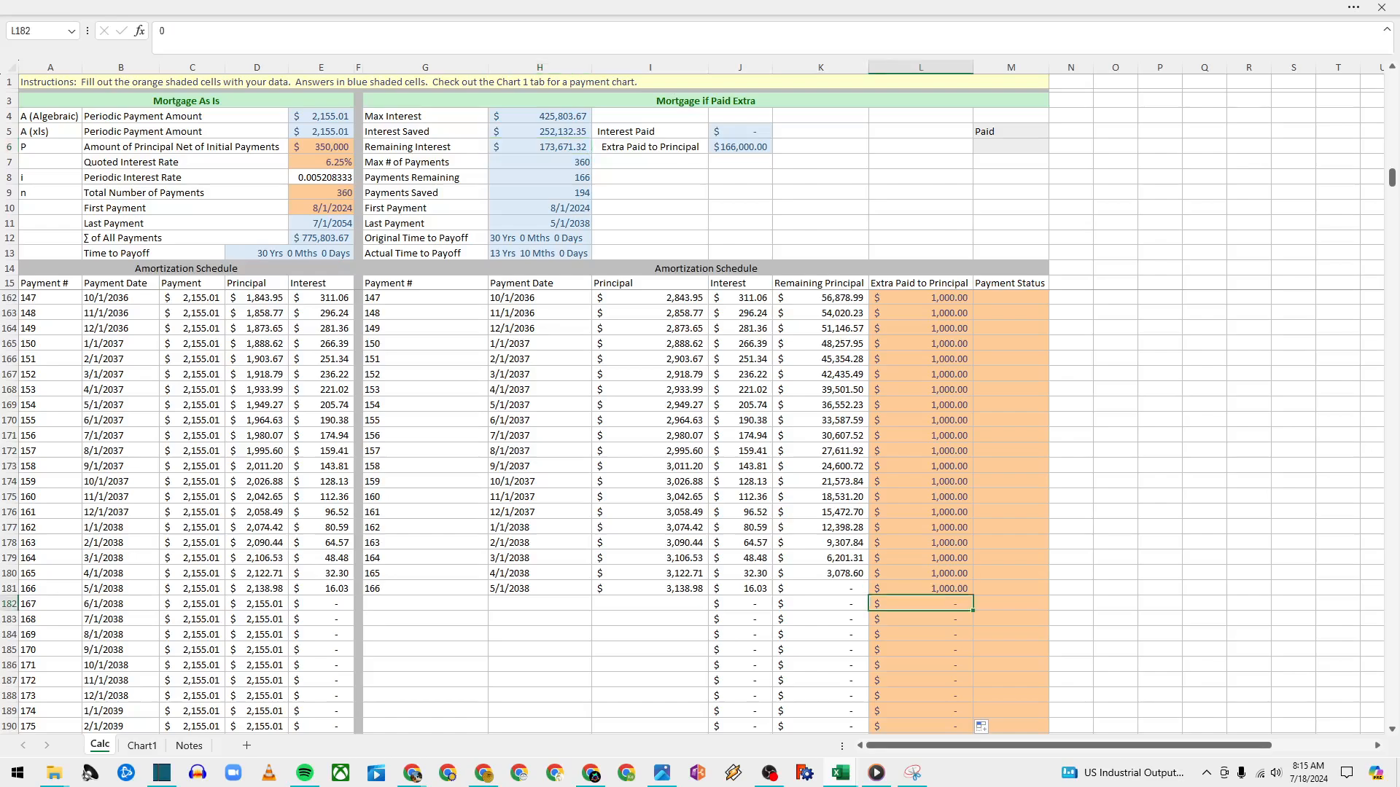
View the Principal and Interest chart on the Chart1 sheet, and return to the Calc sheet
{"action": "left_click", "coordinate": [142, 745]}
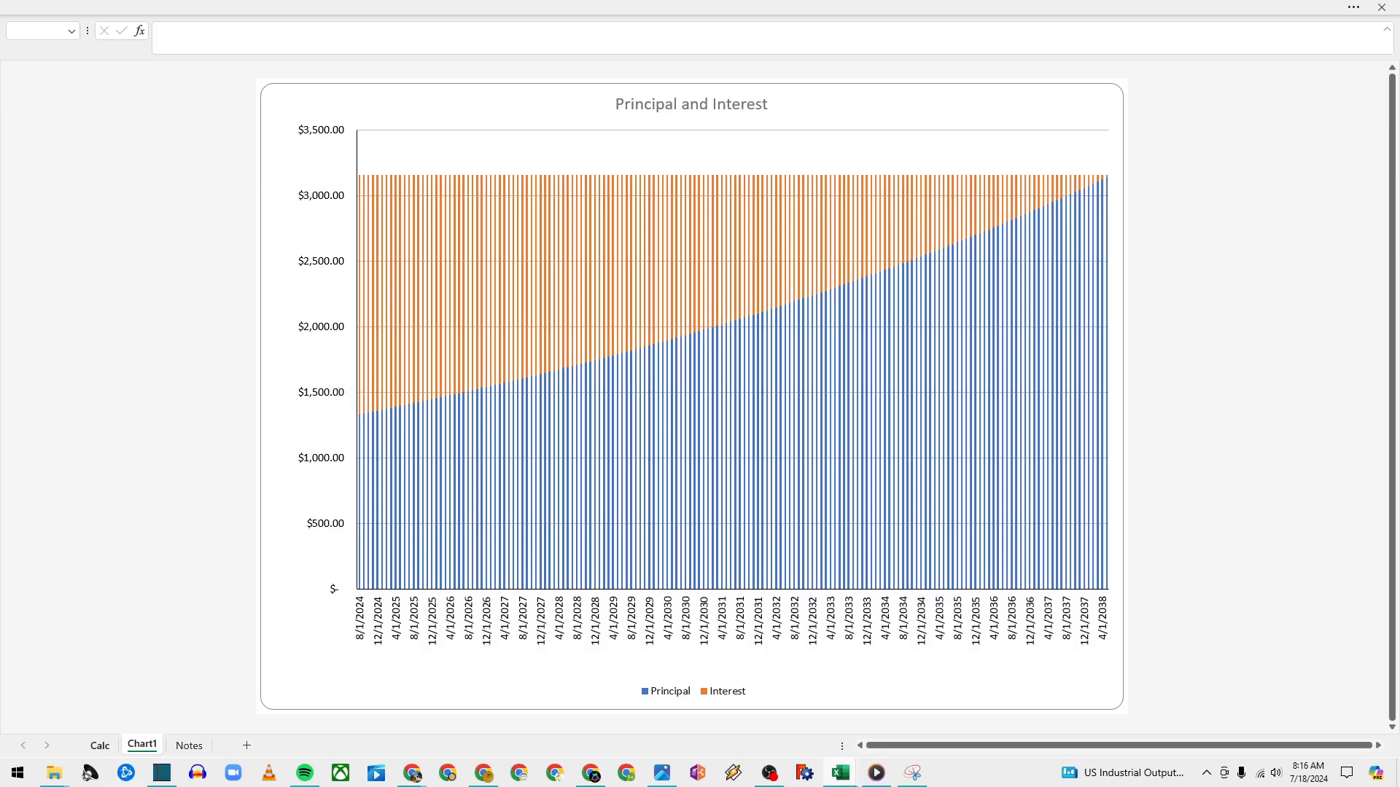
{"action": "key", "text": "ctrl+Page_Up"}
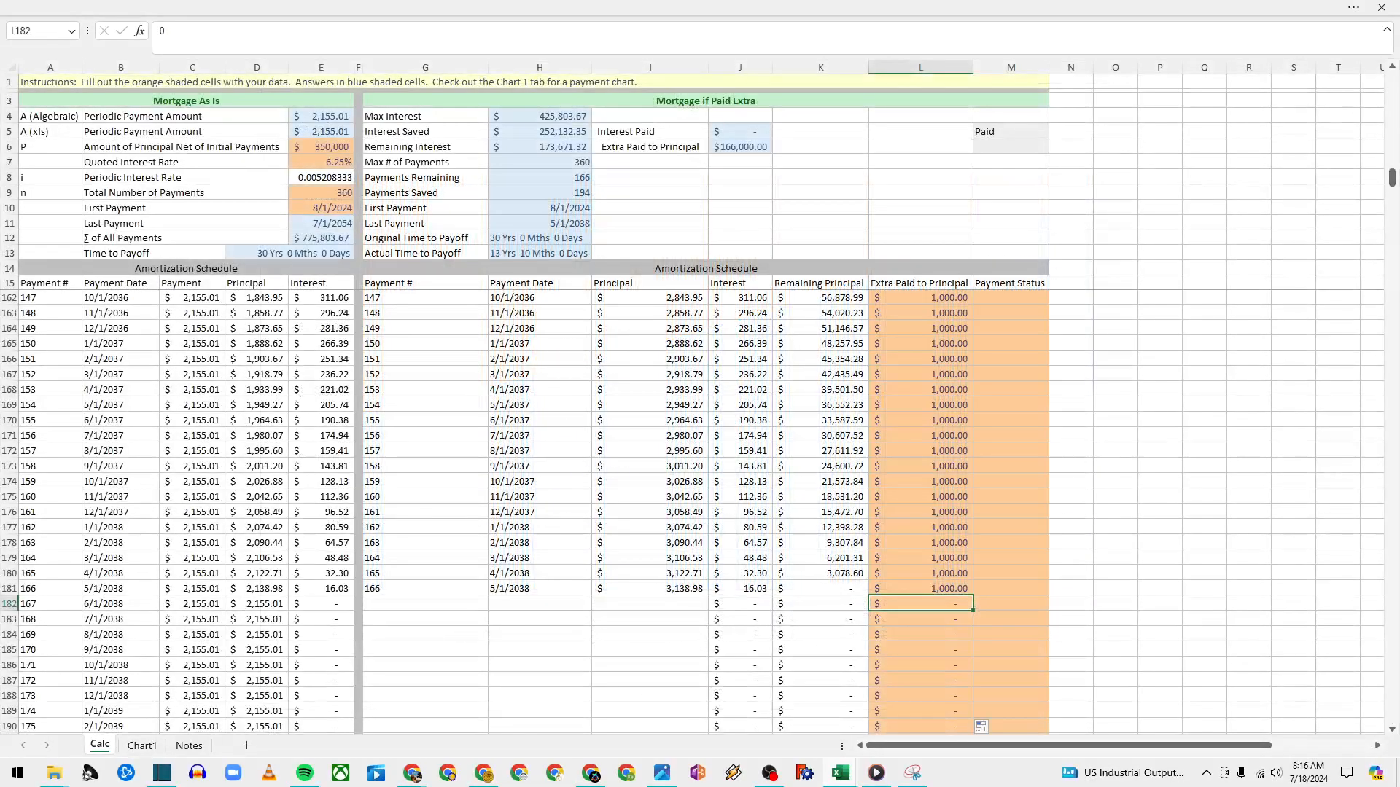
{"action": "left_click", "coordinate": [740, 193]}
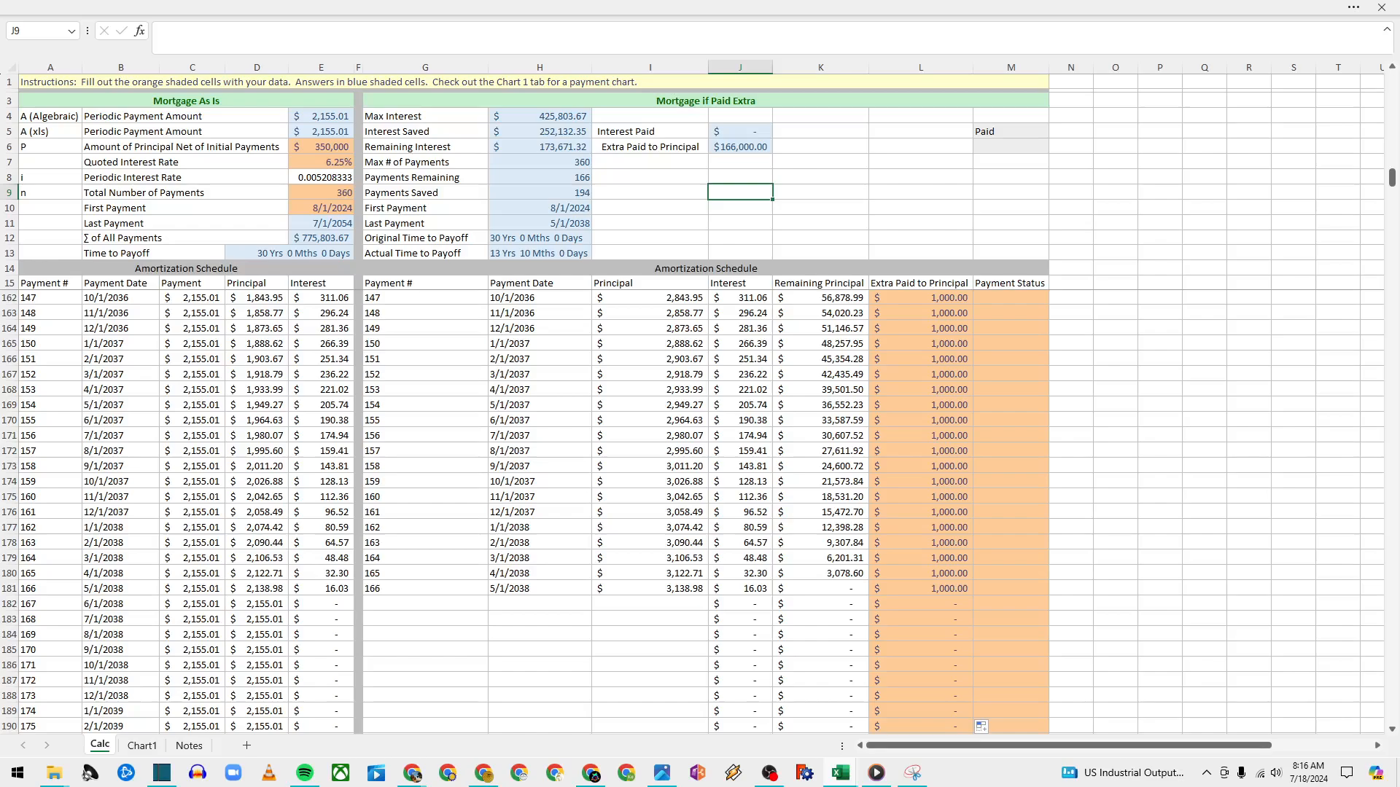
Fill payment 167's extra principal of 0 upward through payment 1 to remove all the extra payments
{"action": "left_click_drag", "start_coordinate": [921, 298], "coordinate": [921, 406]}
{"action": "left_click", "coordinate": [650, 224]}
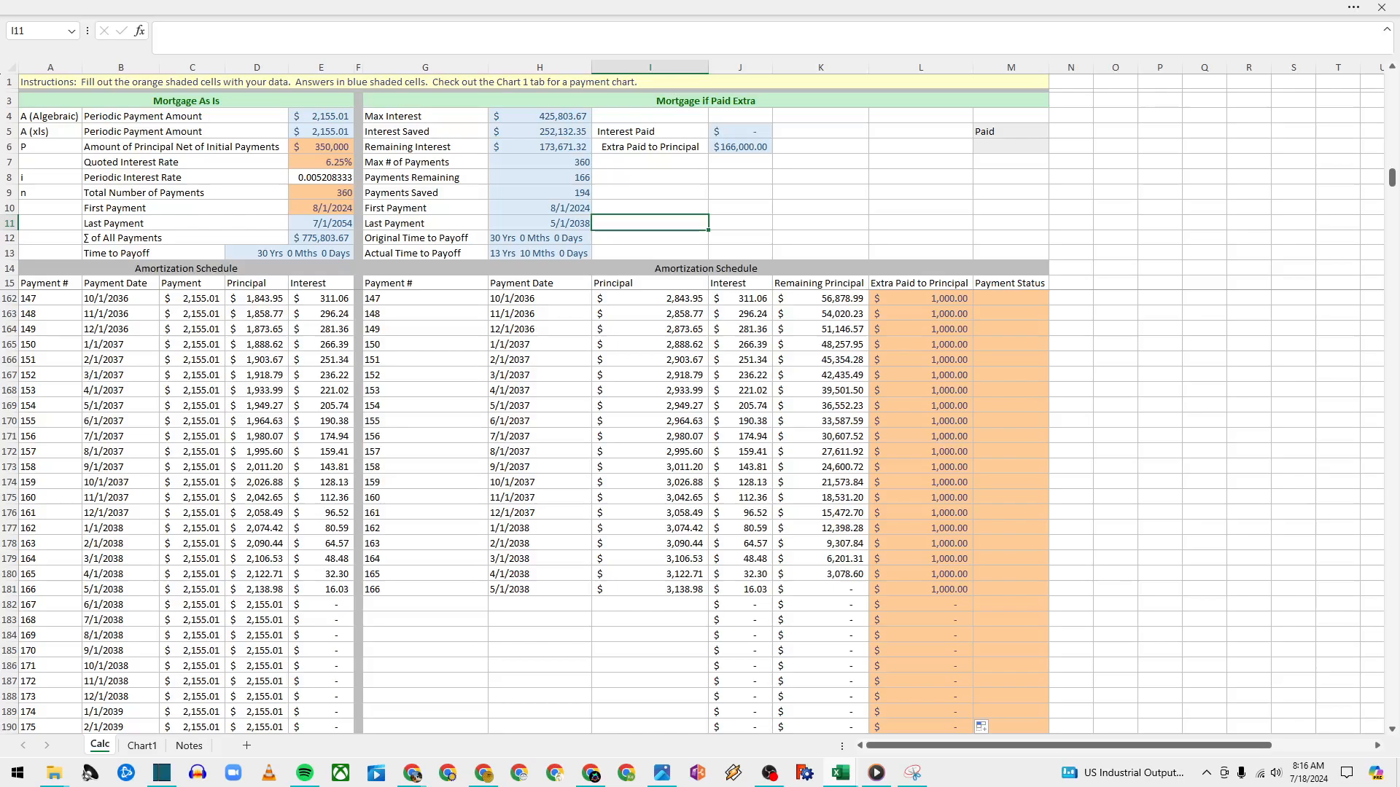
{"action": "left_click", "coordinate": [921, 604]}
{"action": "left_click_drag", "start_coordinate": [973, 612], "coordinate": [948, 298]}
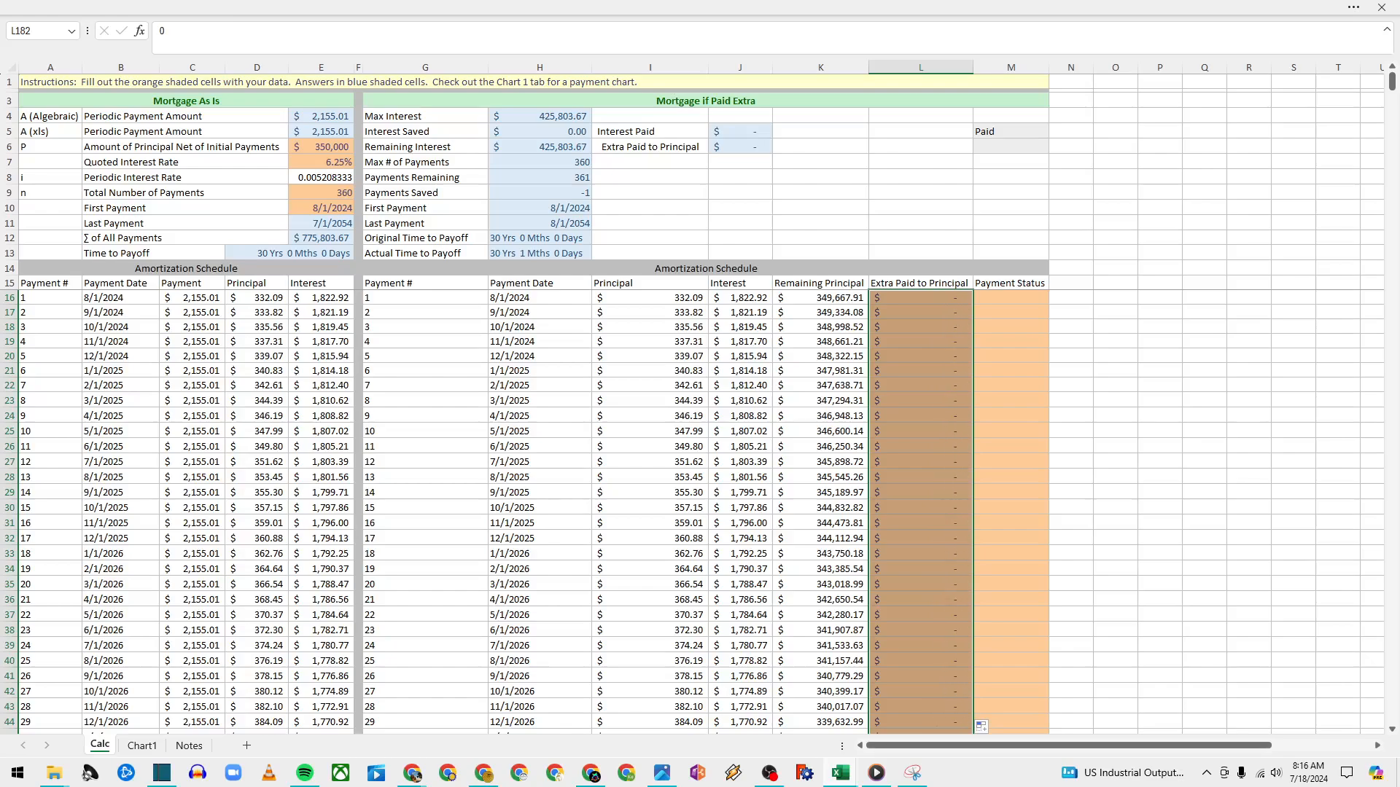
{"action": "left_click", "coordinate": [820, 207]}
Calculate 30% of the remaining interest in cell J9 with the formula =.3*H6
{"action": "left_click", "coordinate": [540, 147]}
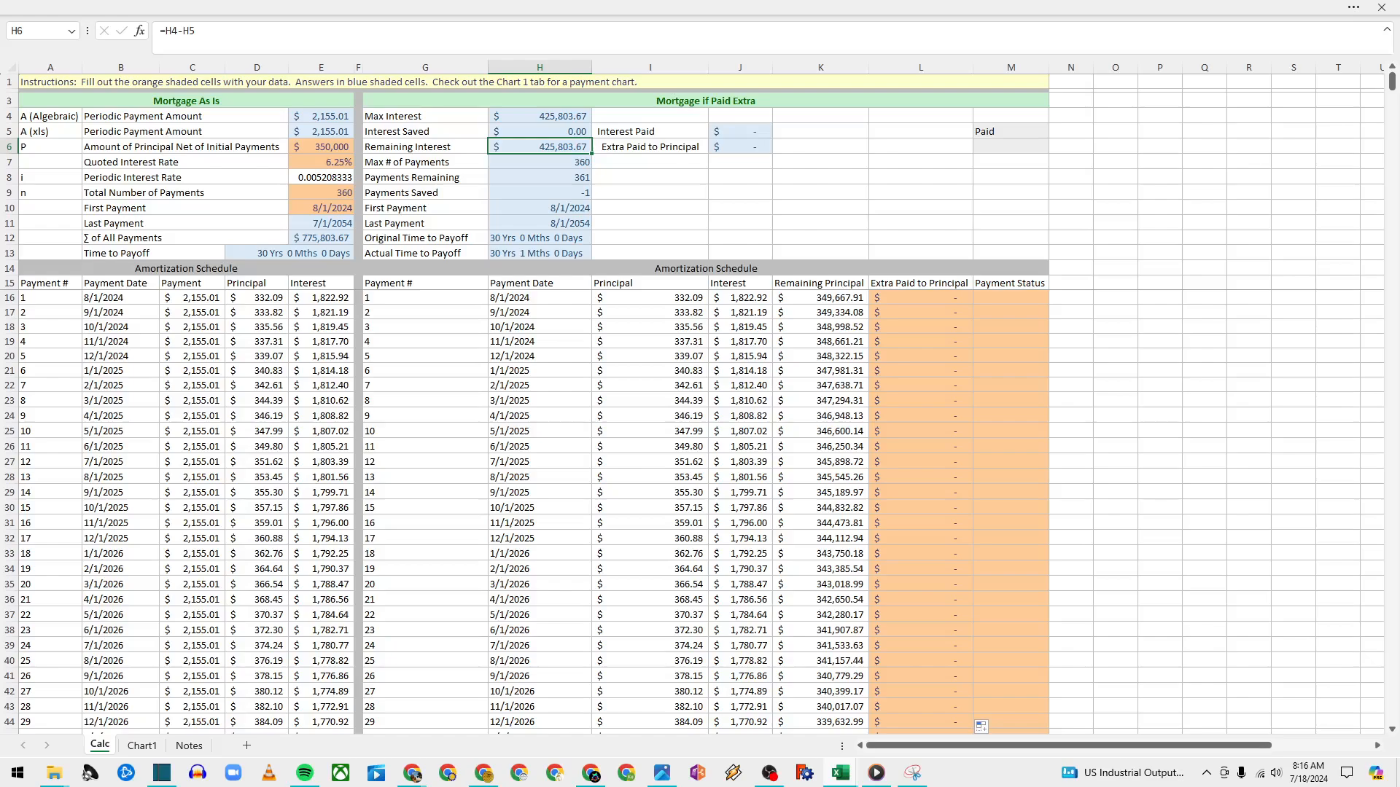
{"action": "left_click", "coordinate": [740, 192]}
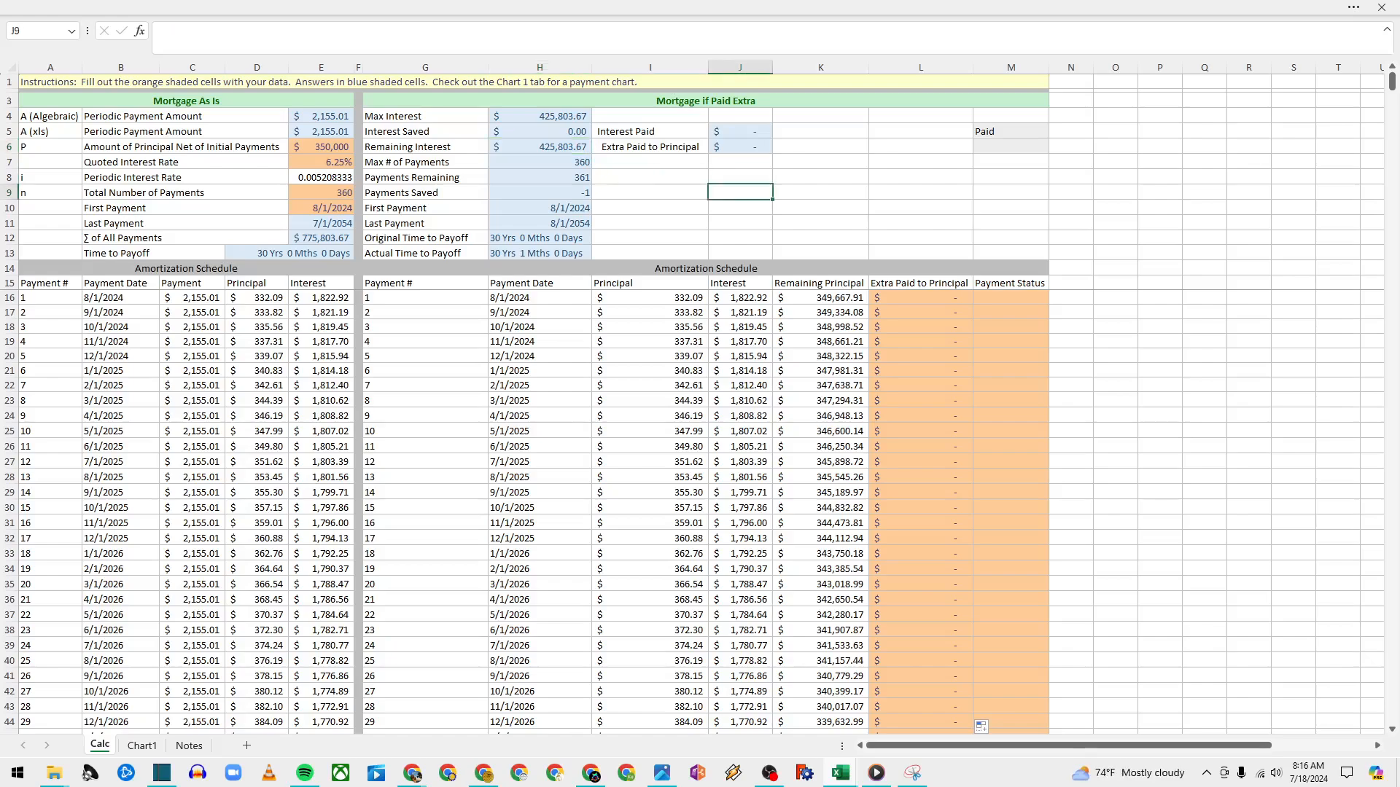
{"action": "type", "text": "=.3*"}
{"action": "left_click", "coordinate": [539, 147]}
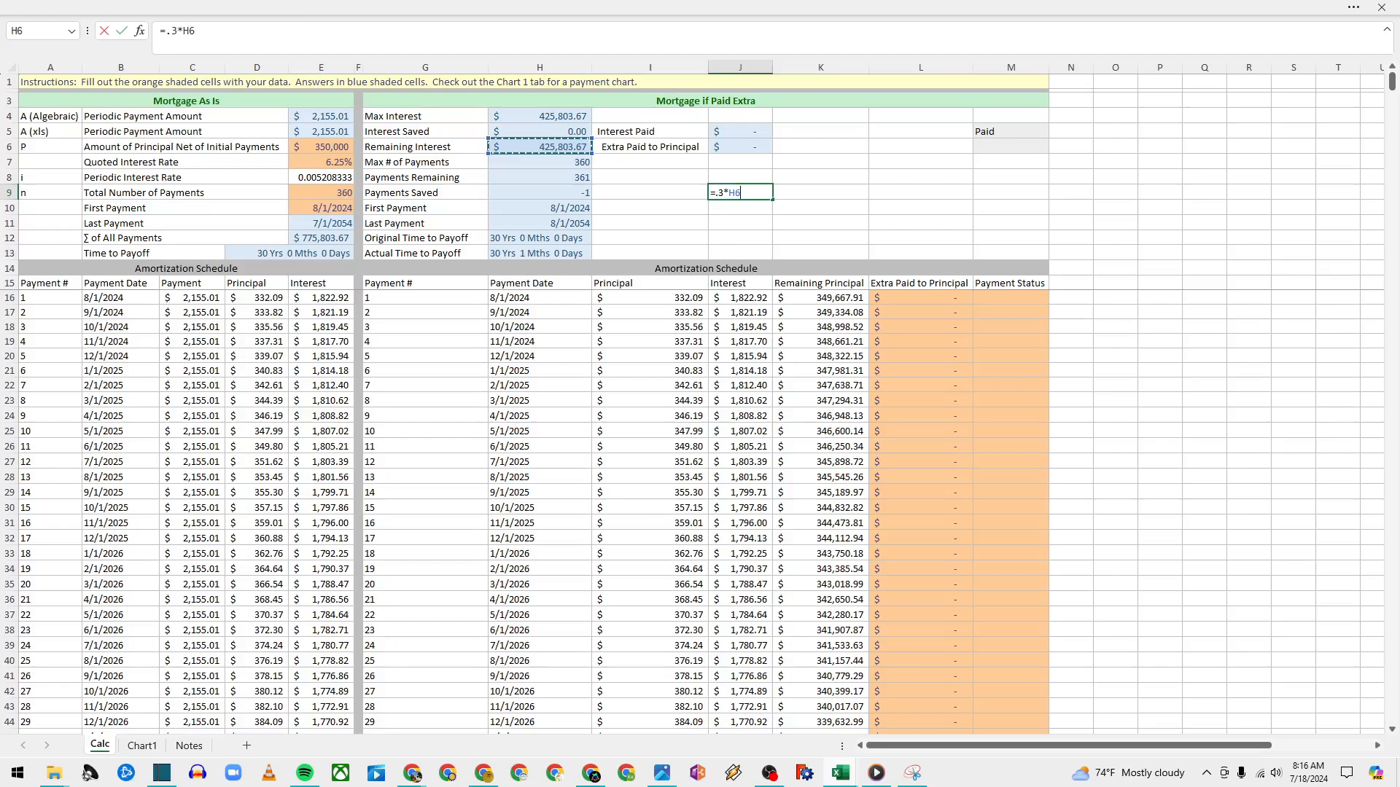
{"action": "key", "text": "Return"}
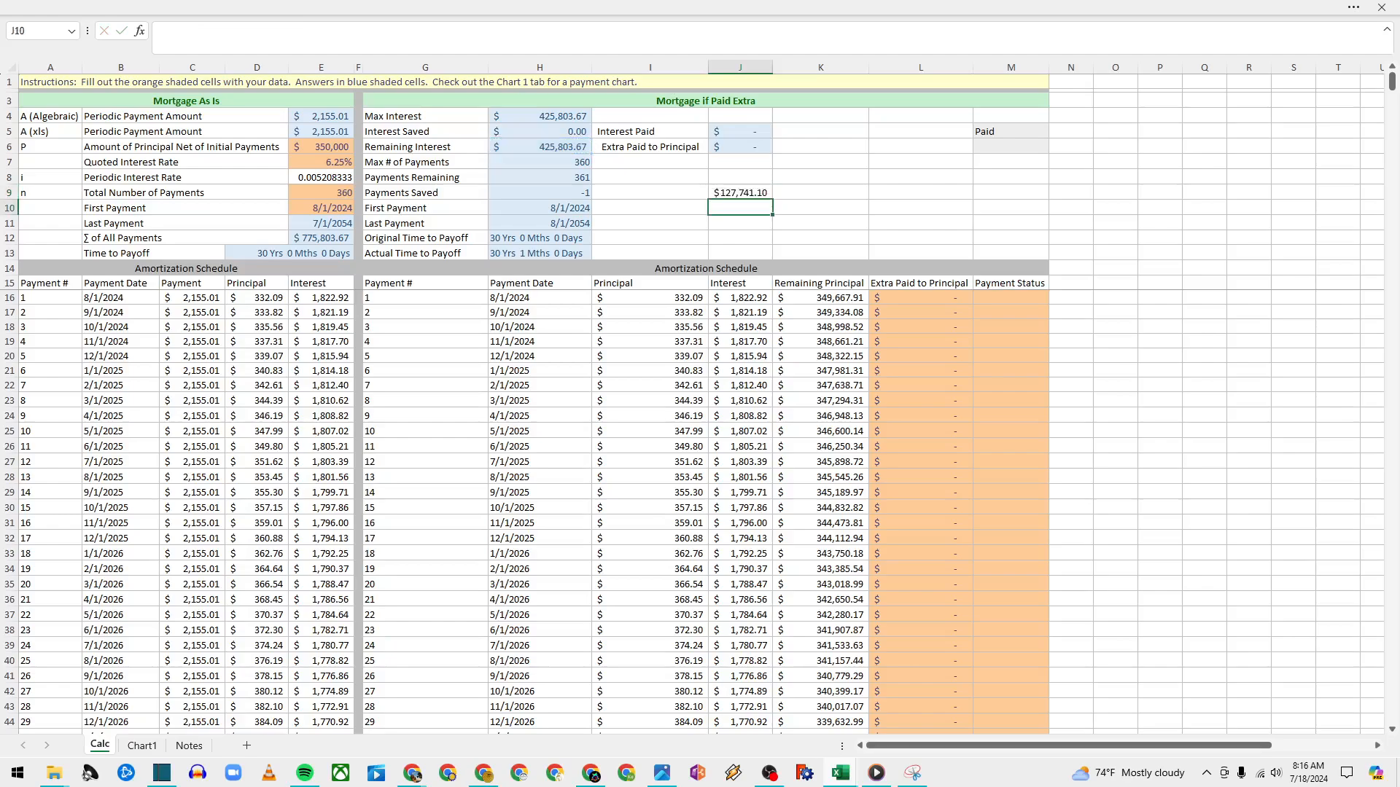
Clear the 30% calculation from cell J9, and check the remaining interest and payments saved
{"action": "left_click", "coordinate": [740, 192]}
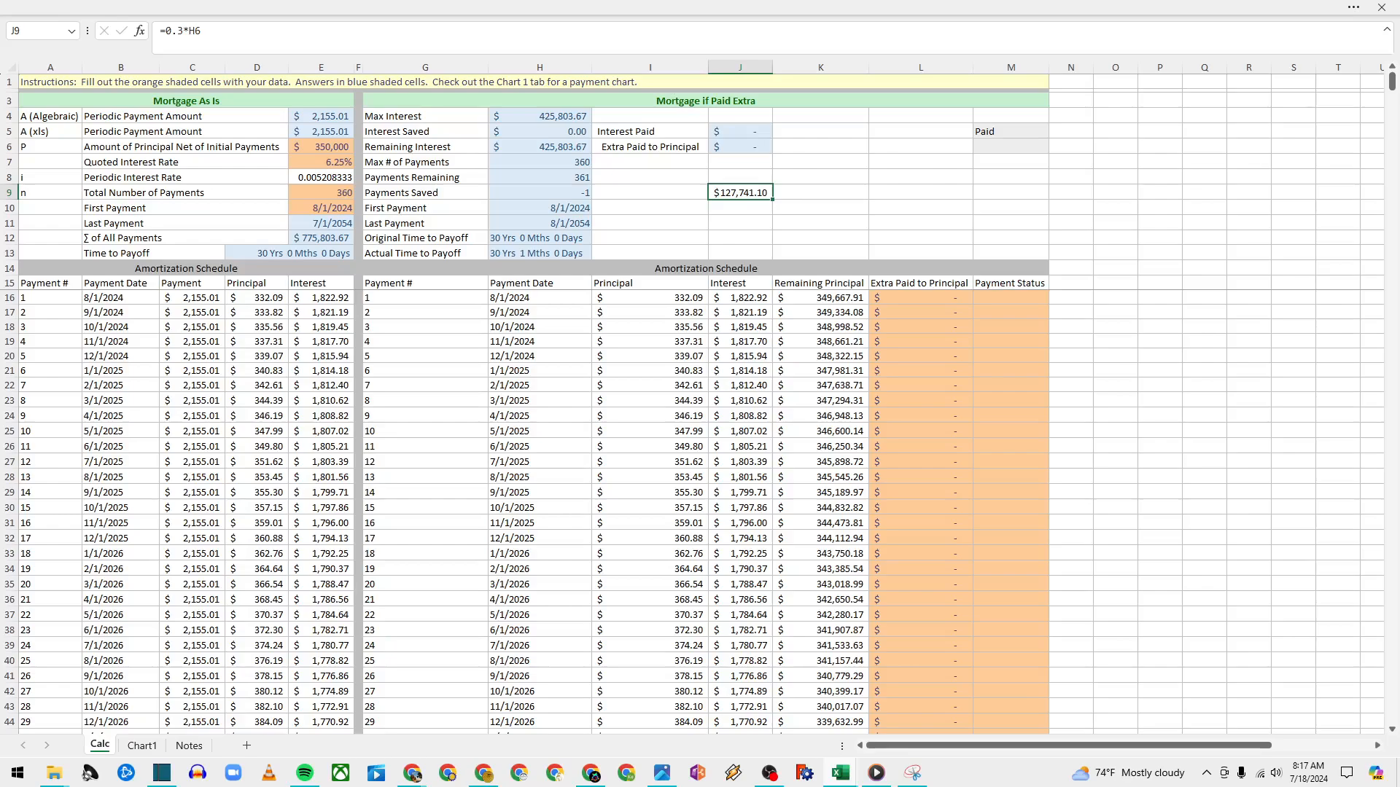
{"action": "key", "text": "Delete"}
{"action": "left_click", "coordinate": [540, 148]}
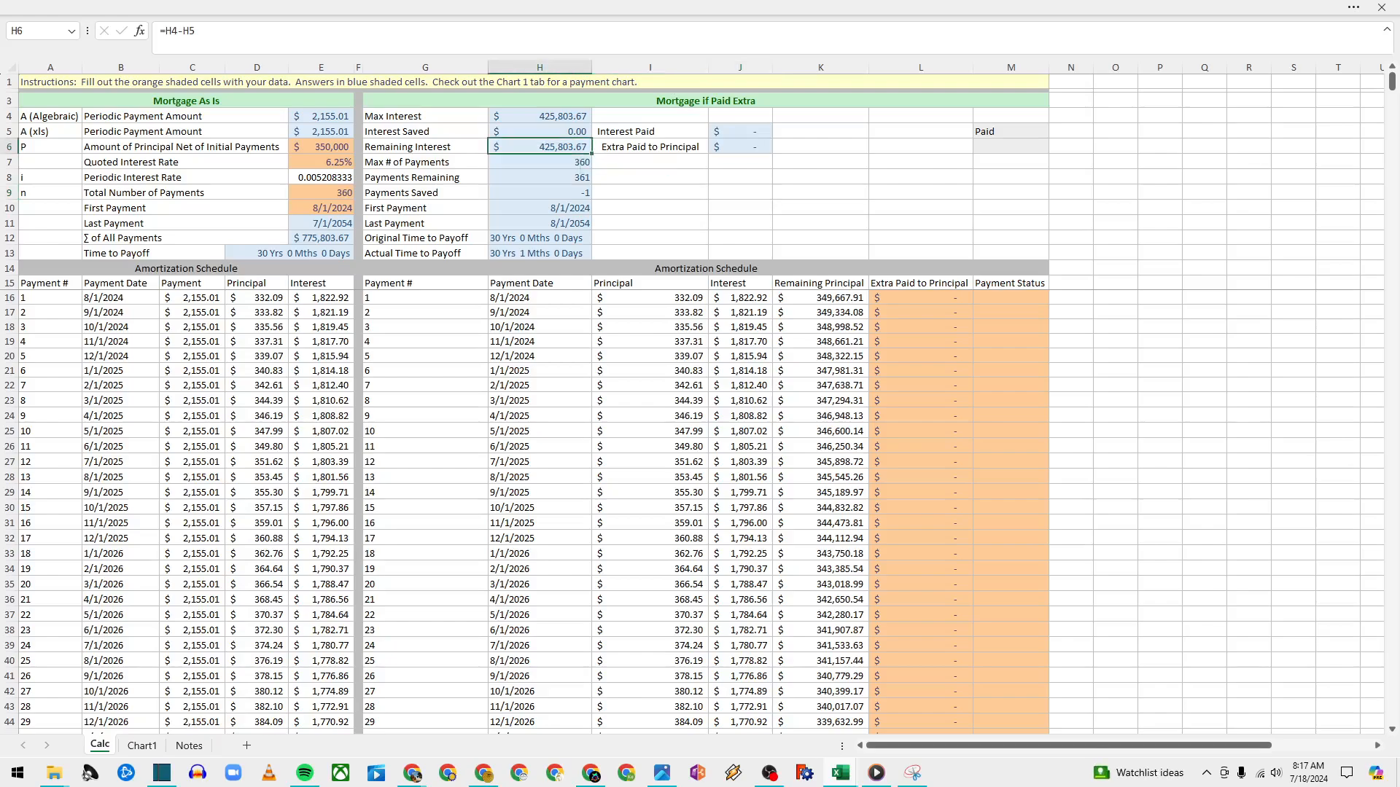
{"action": "left_click", "coordinate": [650, 208]}
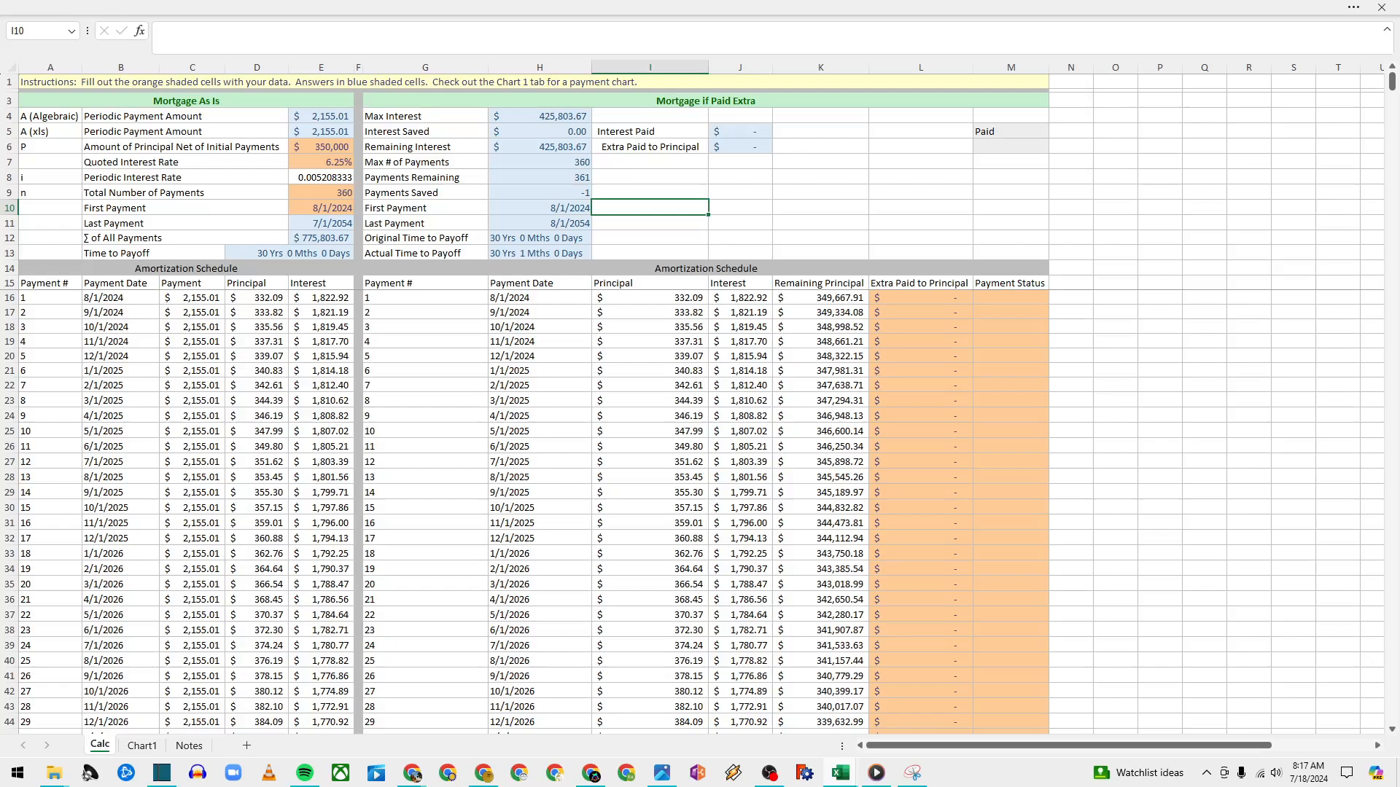
{"action": "left_click", "coordinate": [539, 192]}
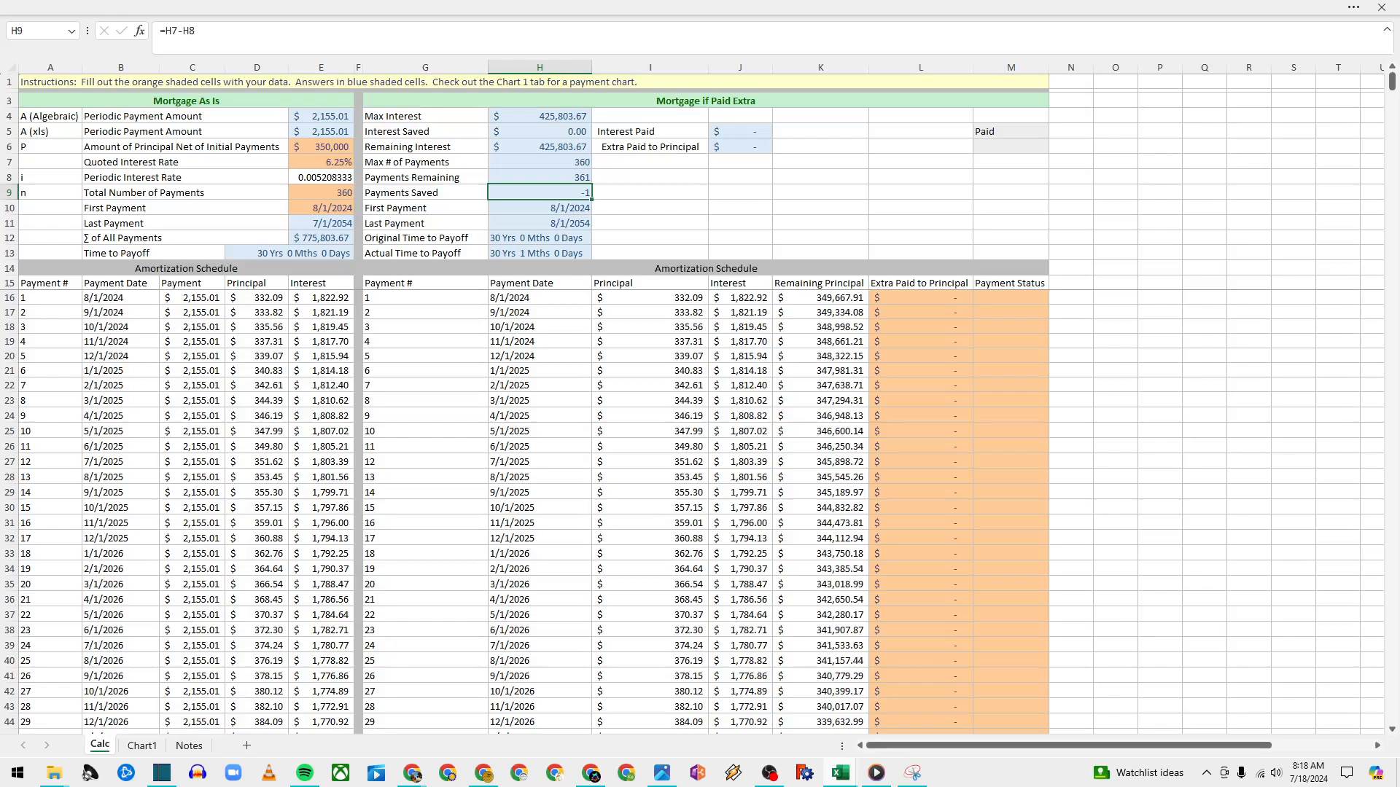
Examine the PMT formula in E5, particularly its final type argument, leaving the formula as it is
{"action": "left_click", "coordinate": [320, 132]}
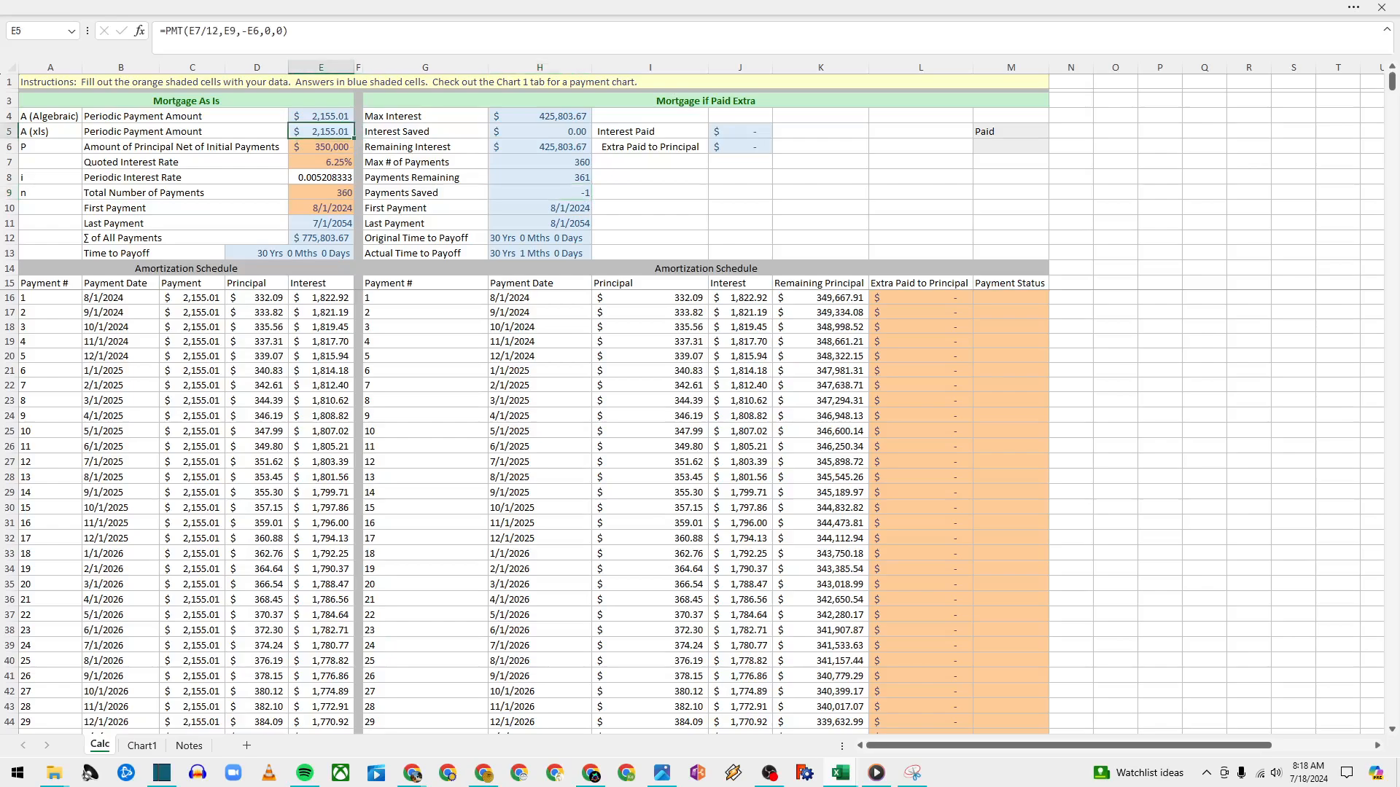
{"action": "double_click", "coordinate": [279, 32]}
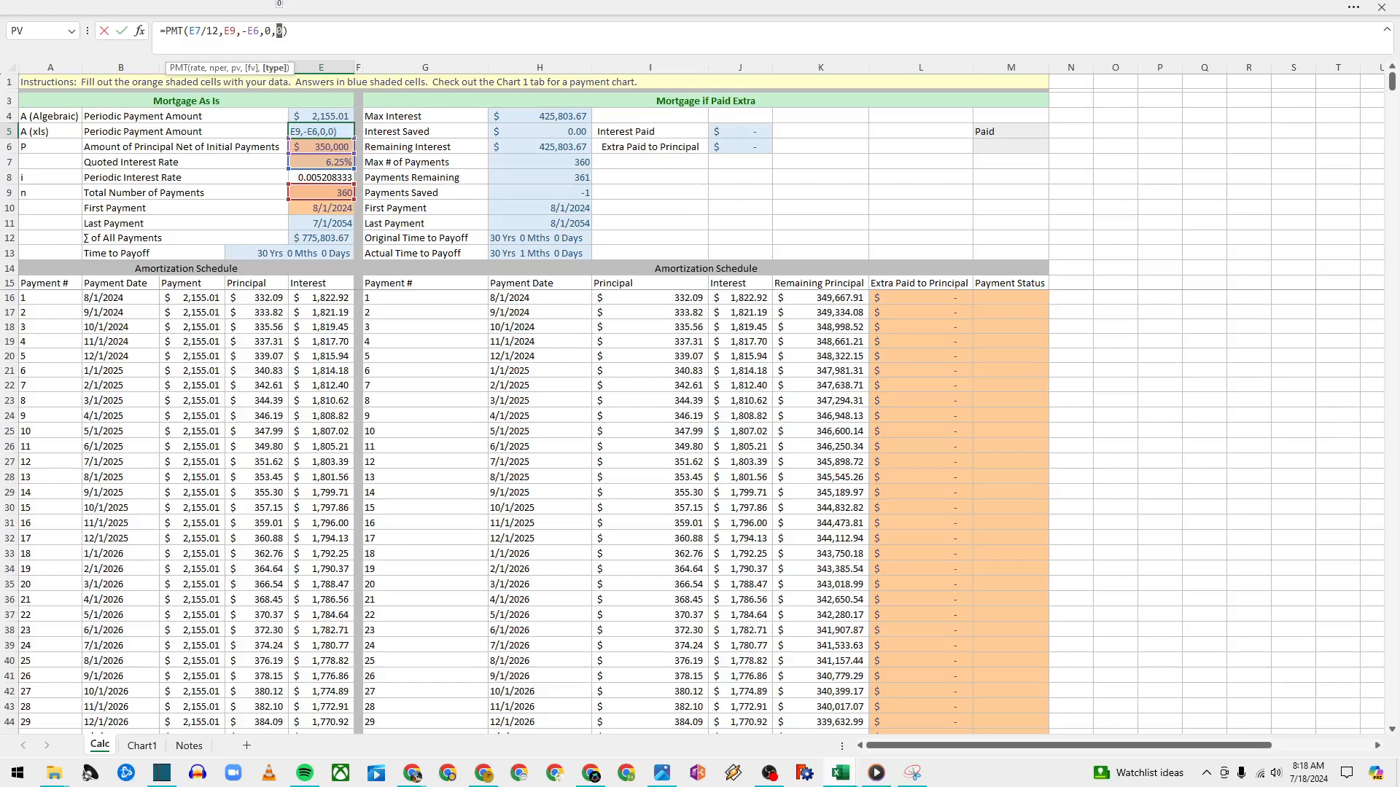
{"action": "key", "text": "ctrl+Return"}
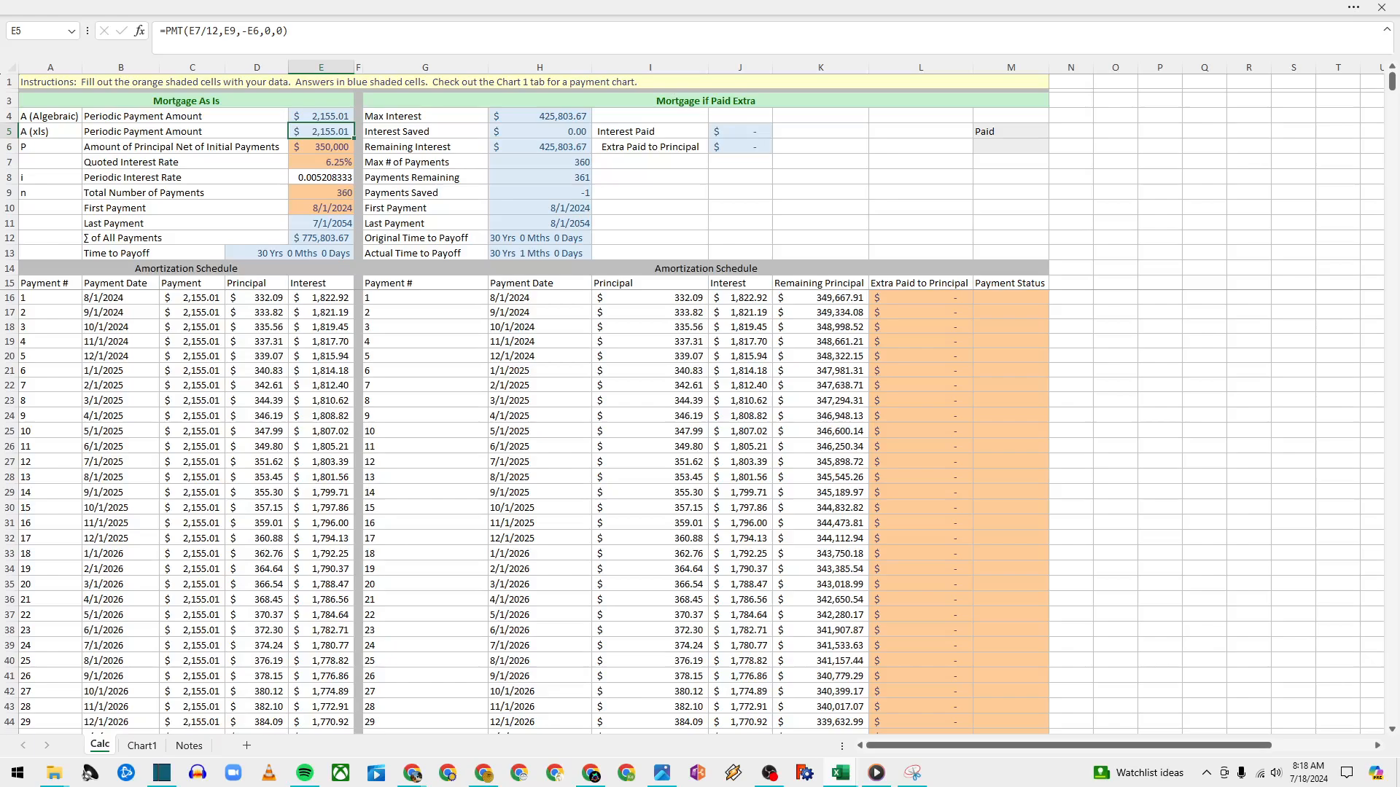
{"action": "double_click", "coordinate": [279, 31]}
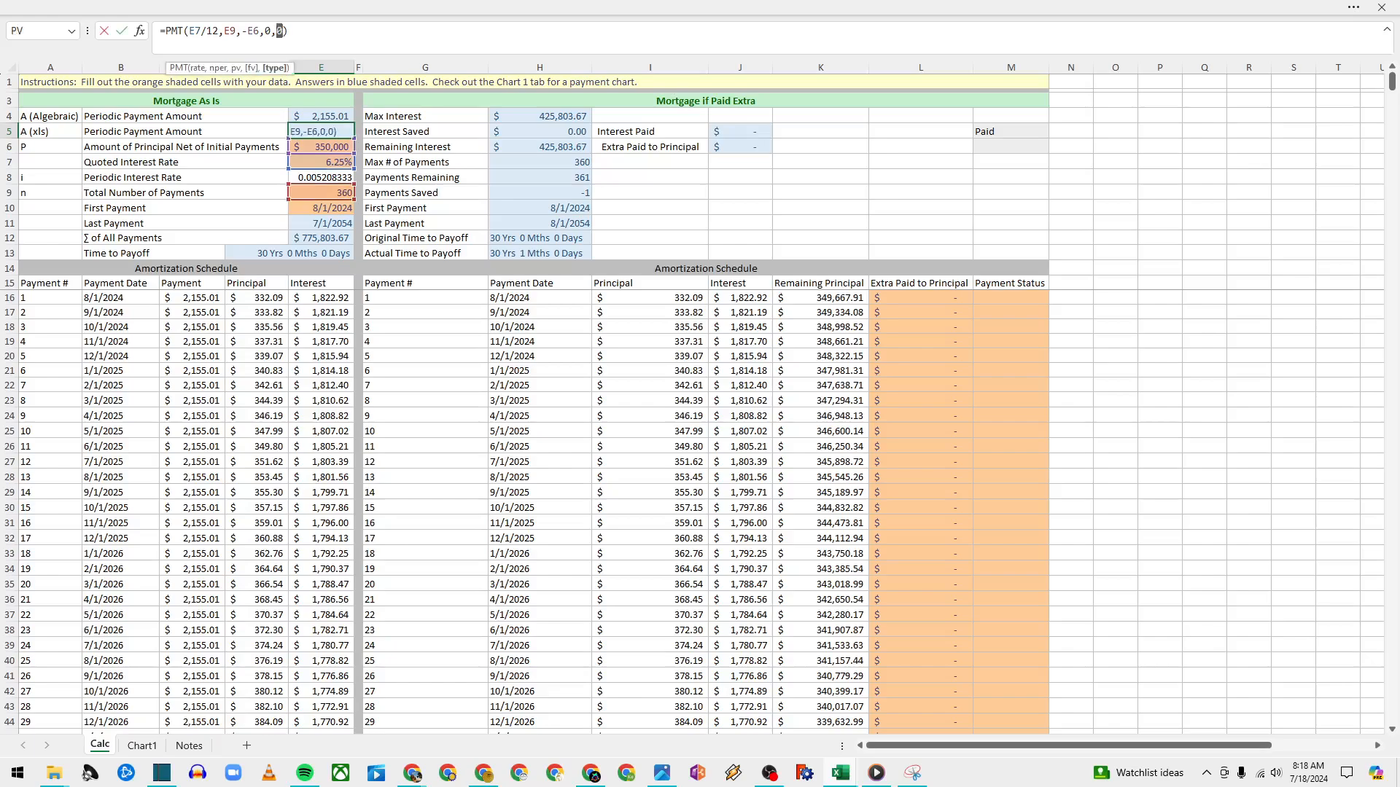
{"action": "left_click", "coordinate": [650, 192]}
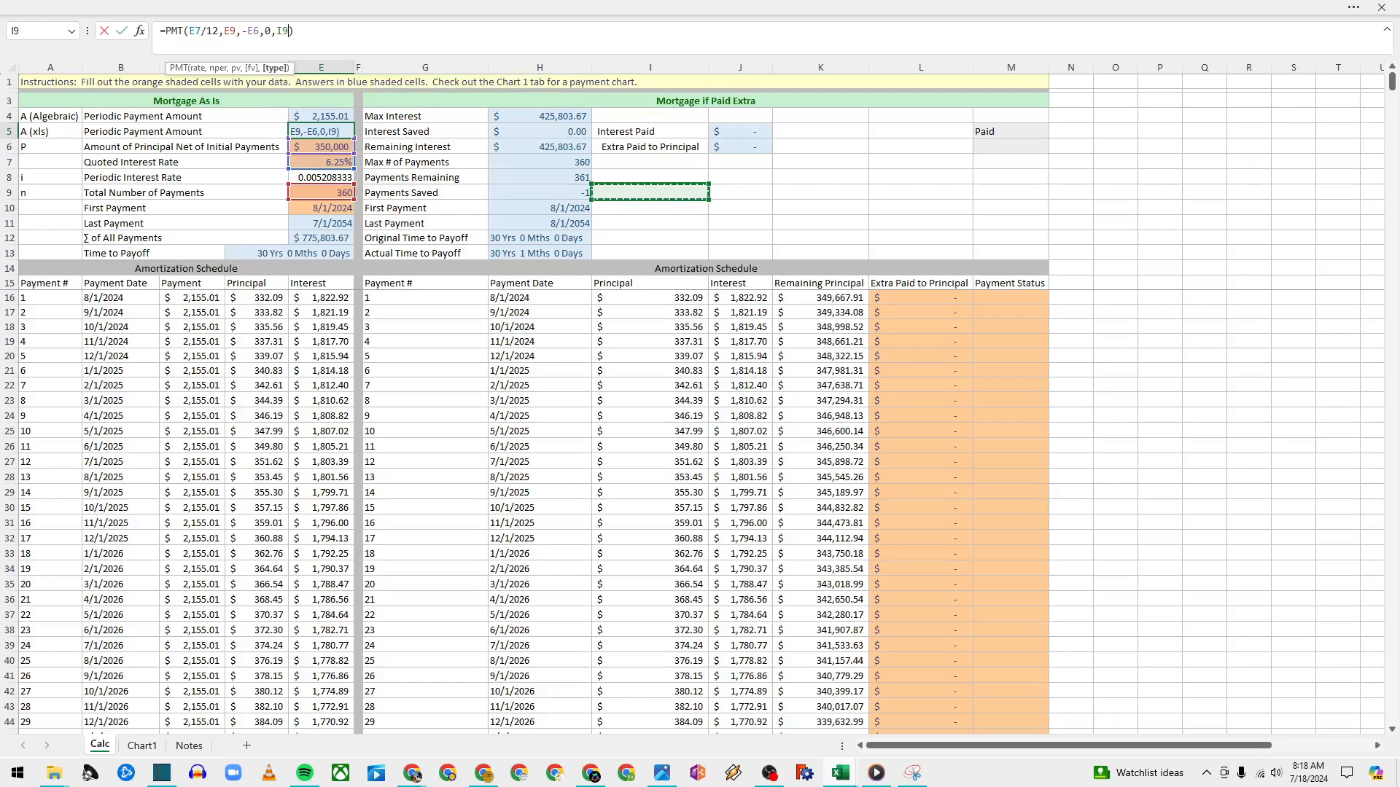
{"action": "key", "text": "Escape"}
{"action": "left_click", "coordinate": [740, 192]}
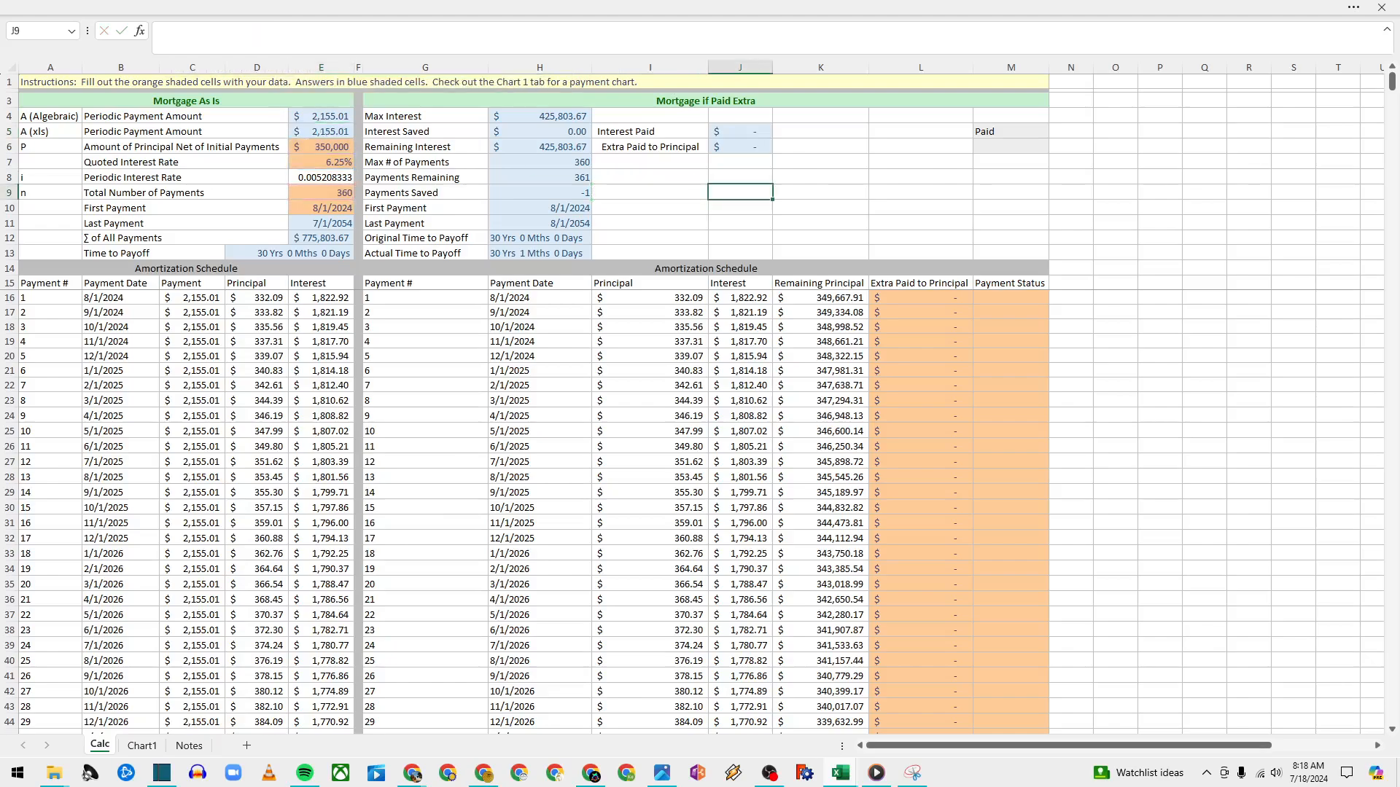
Enter an extra principal payment of 1000 for payment 2 and another 1000 for payment 10
{"action": "left_click", "coordinate": [920, 312]}
{"action": "type", "text": "1000"}
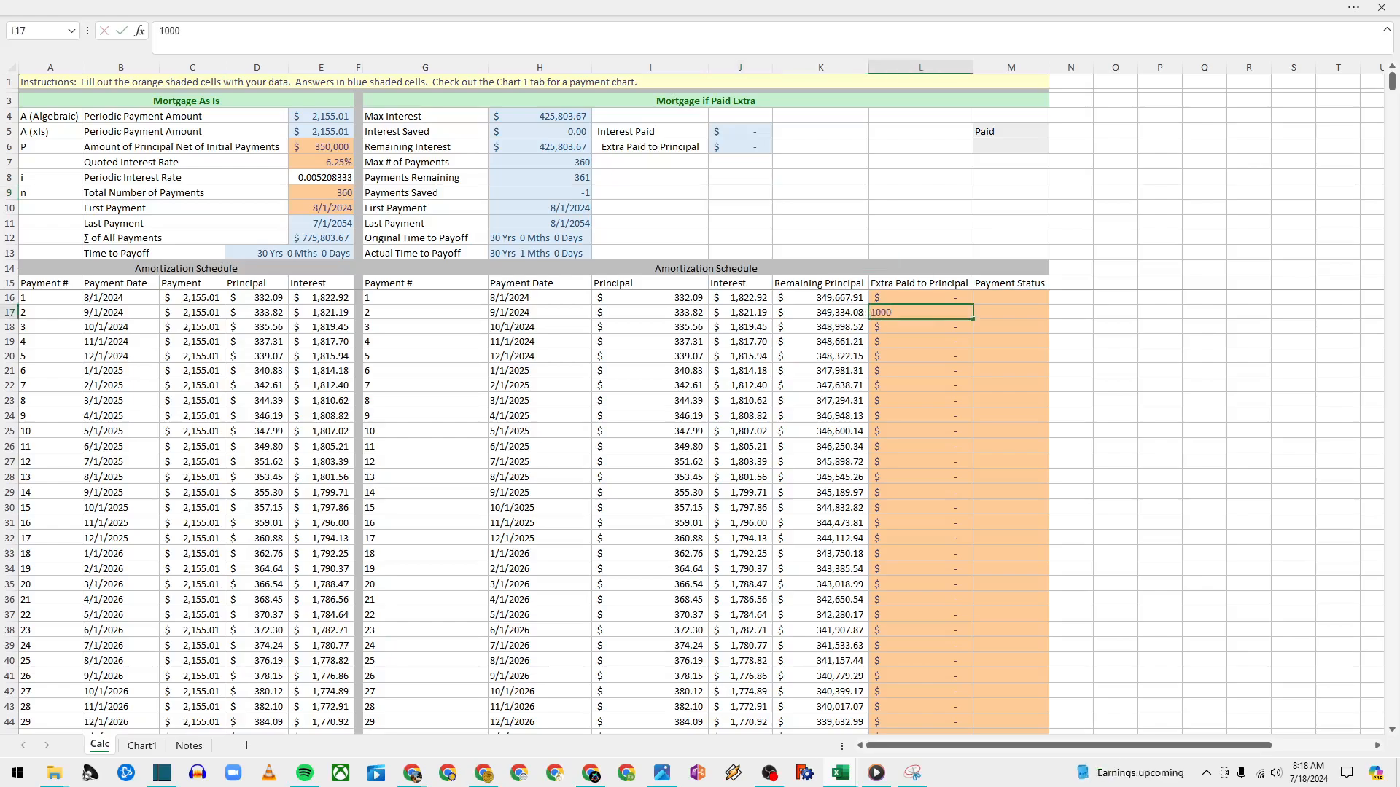
{"action": "key", "text": "Return"}
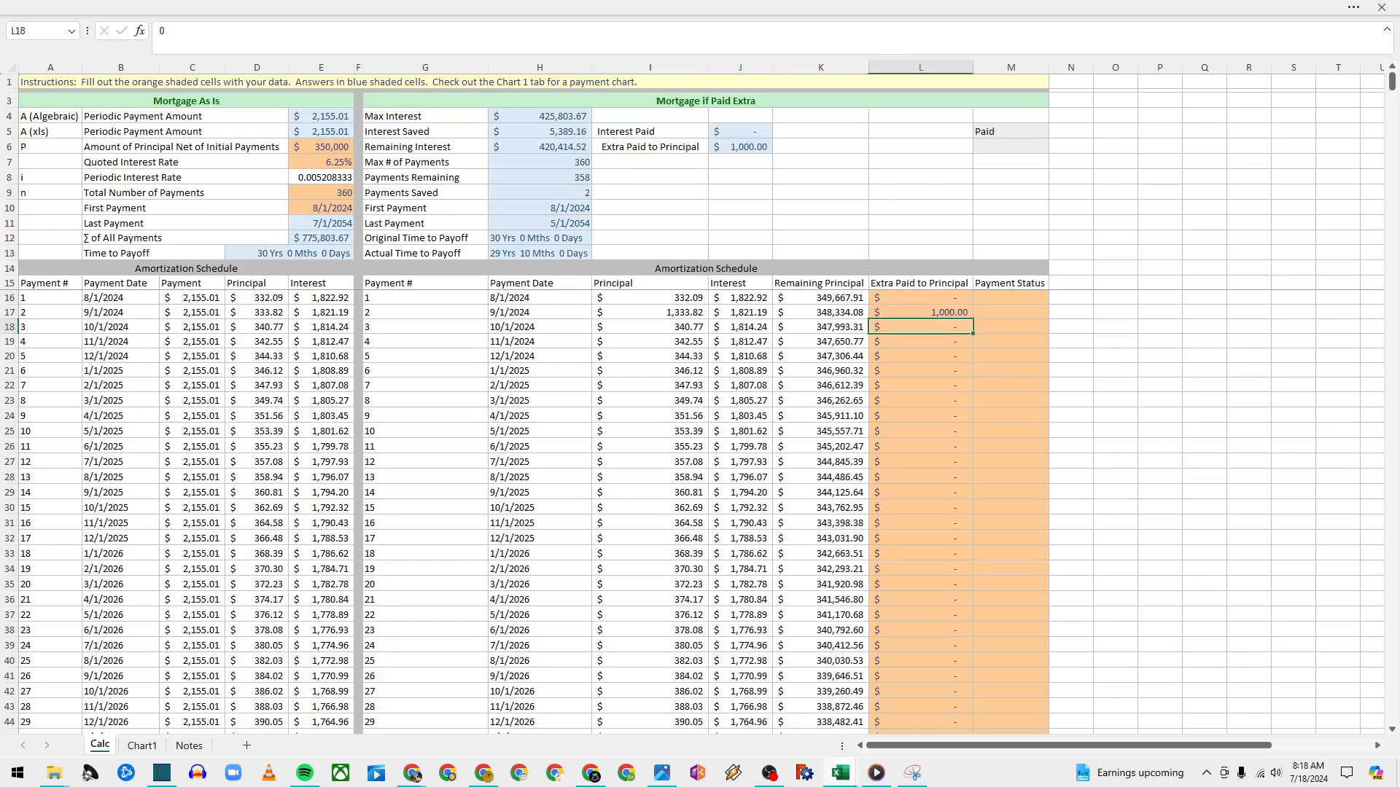
{"action": "left_click", "coordinate": [920, 431]}
{"action": "type", "text": "1000"}
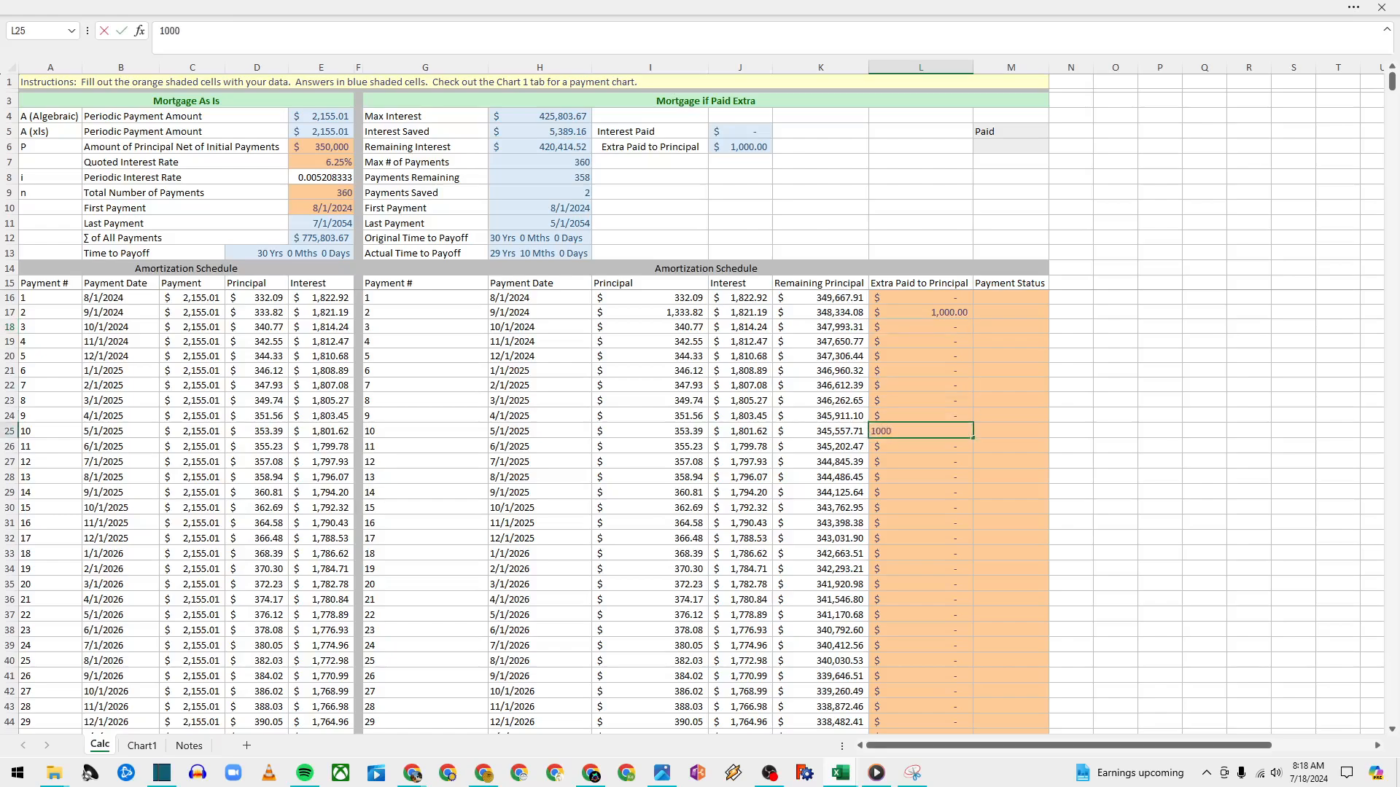
{"action": "key", "text": "Return"}
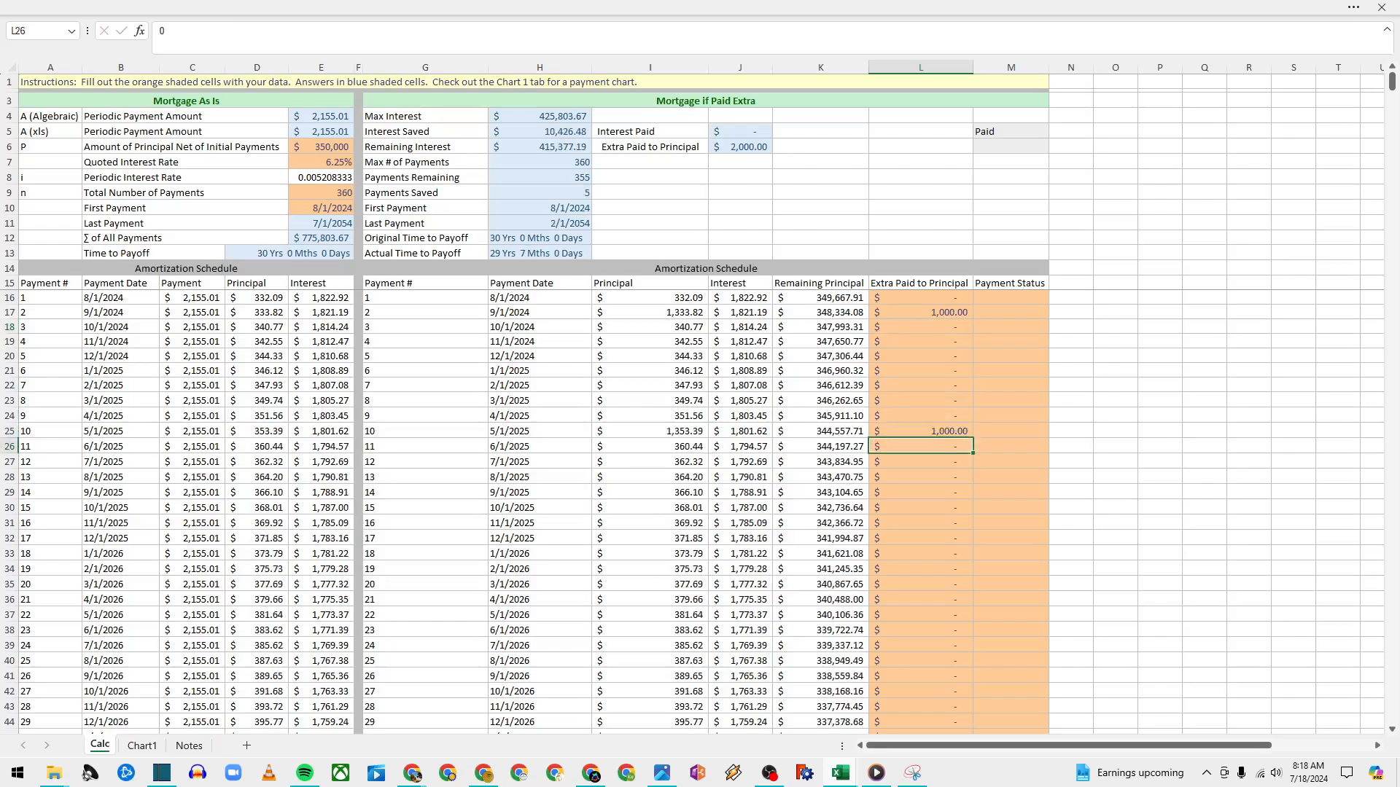
Check the interest saved by the two extra payments, and undo both entries
{"action": "left_click", "coordinate": [540, 132]}
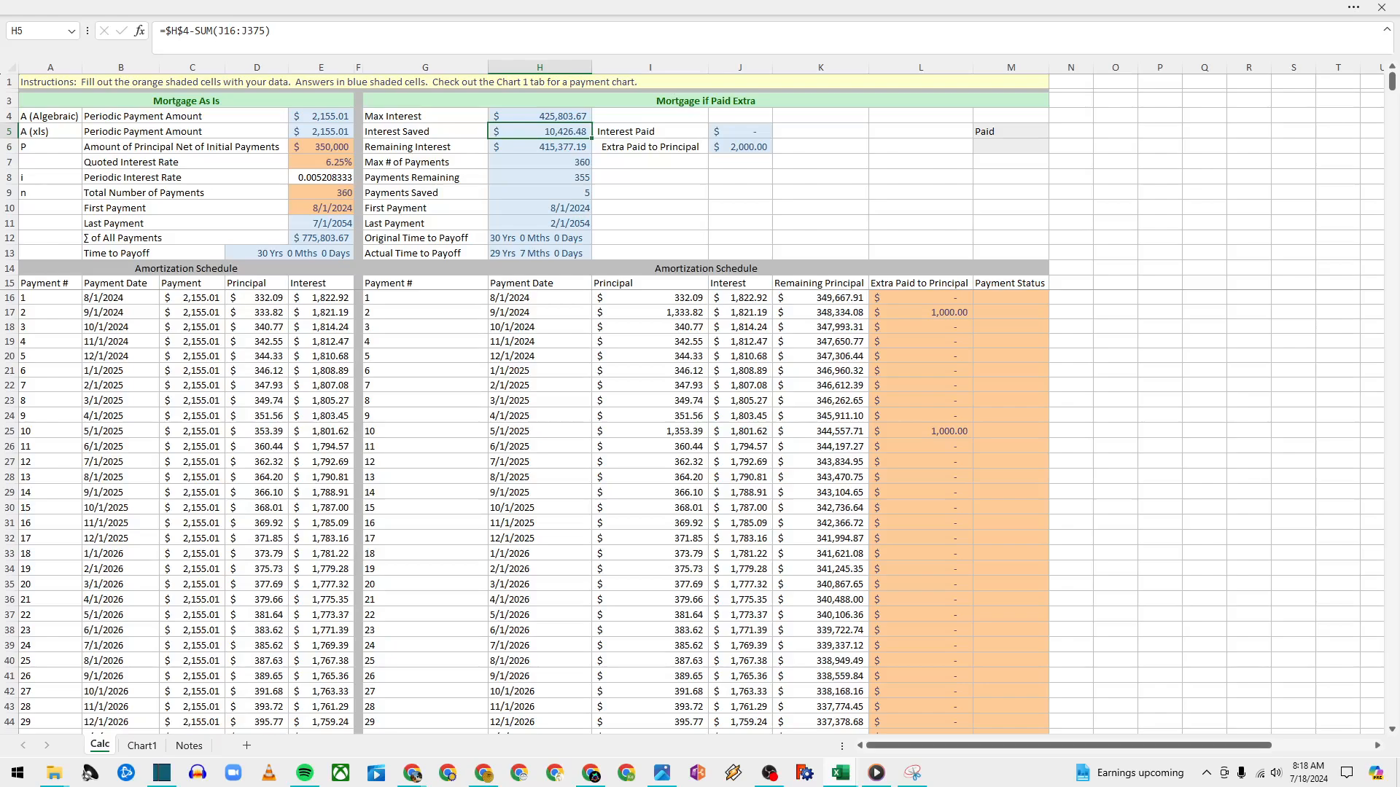
{"action": "key", "text": "ctrl+z"}
{"action": "key", "text": "ctrl+z"}
{"action": "left_click", "coordinate": [740, 208]}
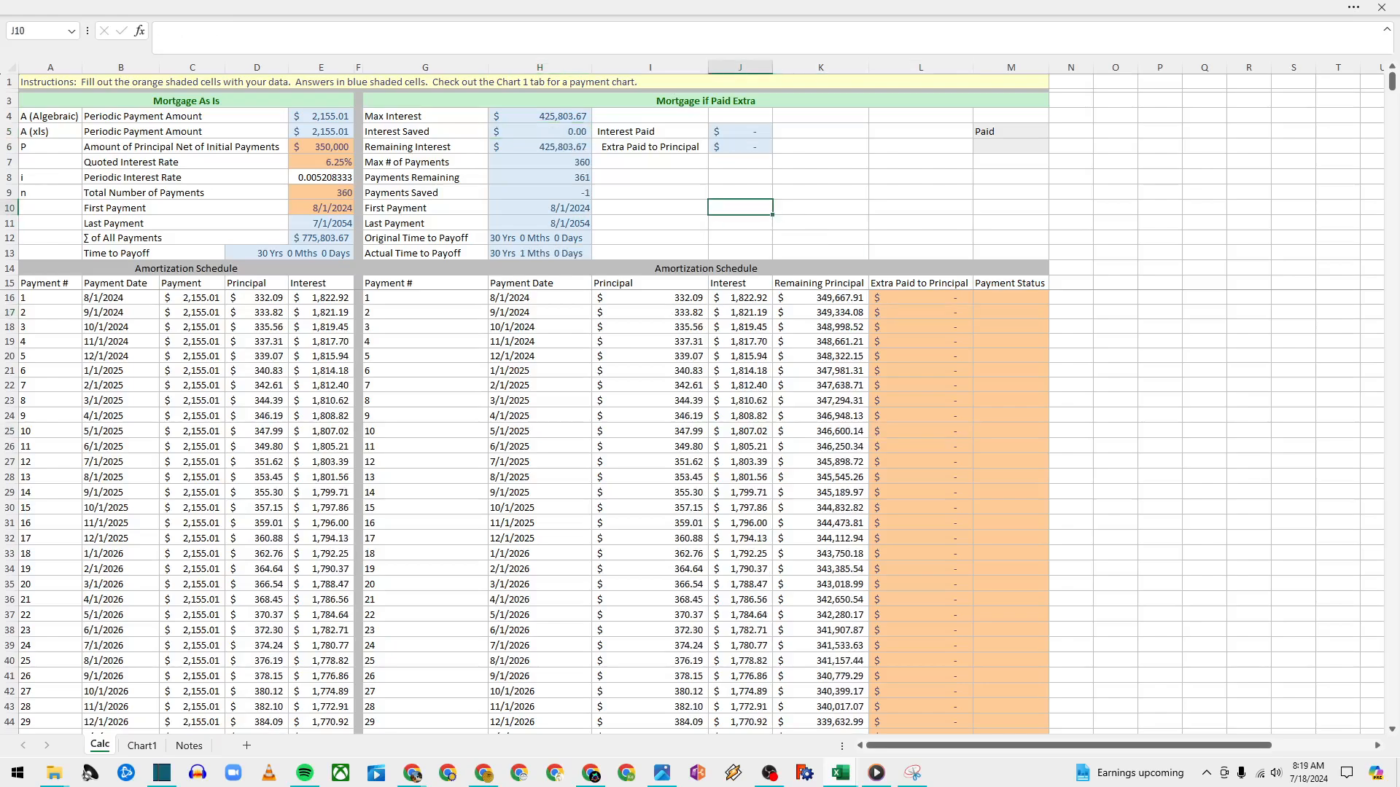